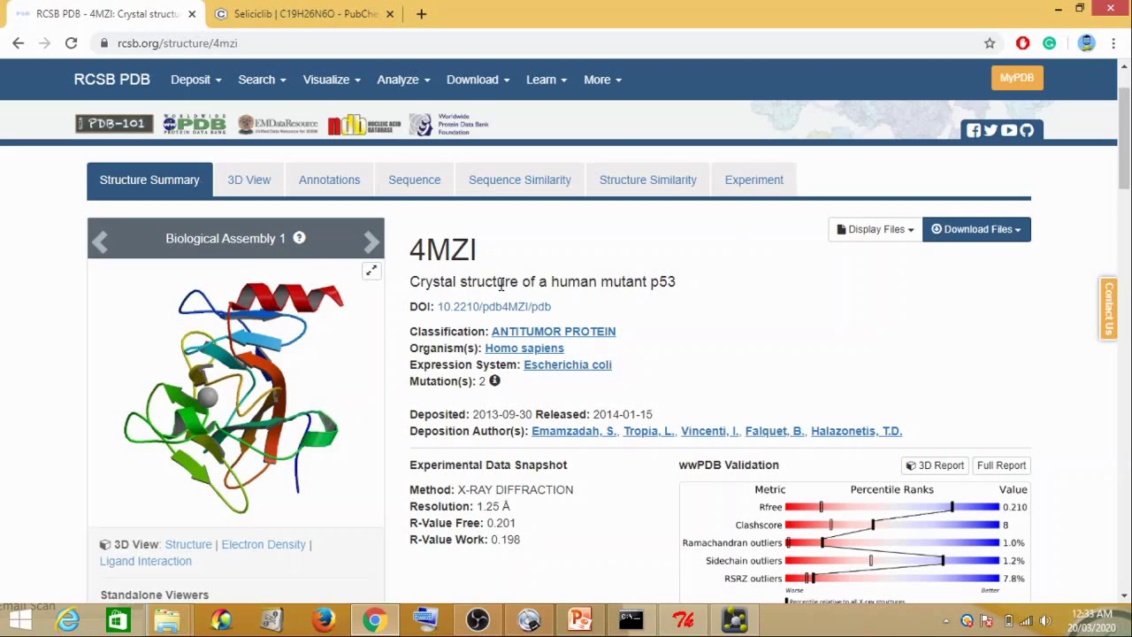
# Examine the structure summary of entry 4MZI, including its experimental data, validation metrics, literature and macromolecule content
pyautogui.scroll(-2, 633, 380)
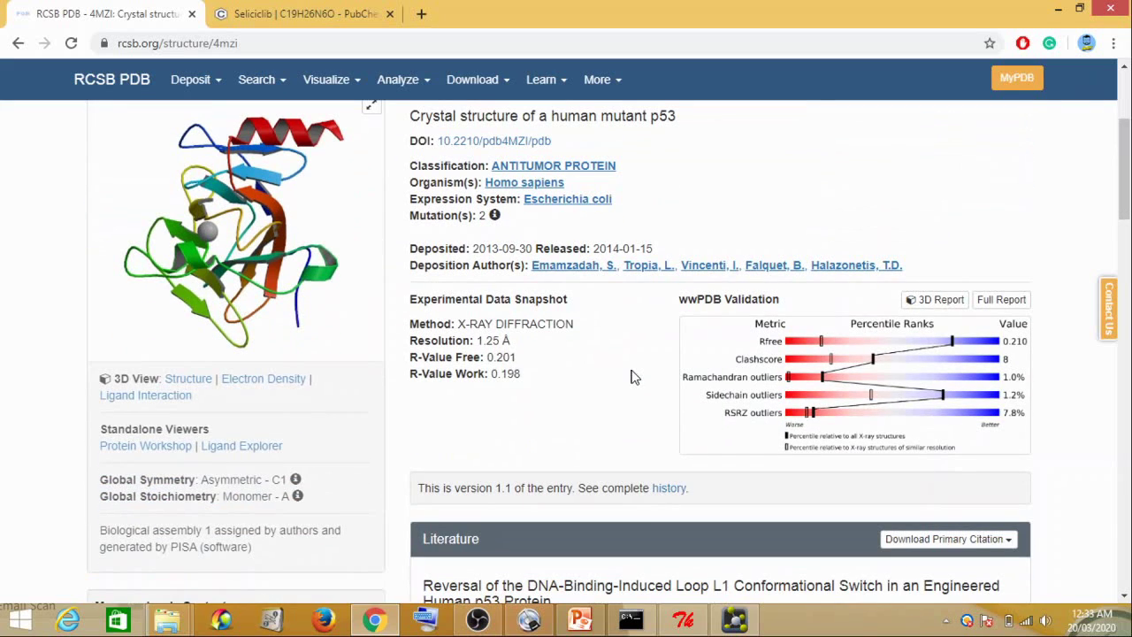
pyautogui.scroll(-3, 632, 377)
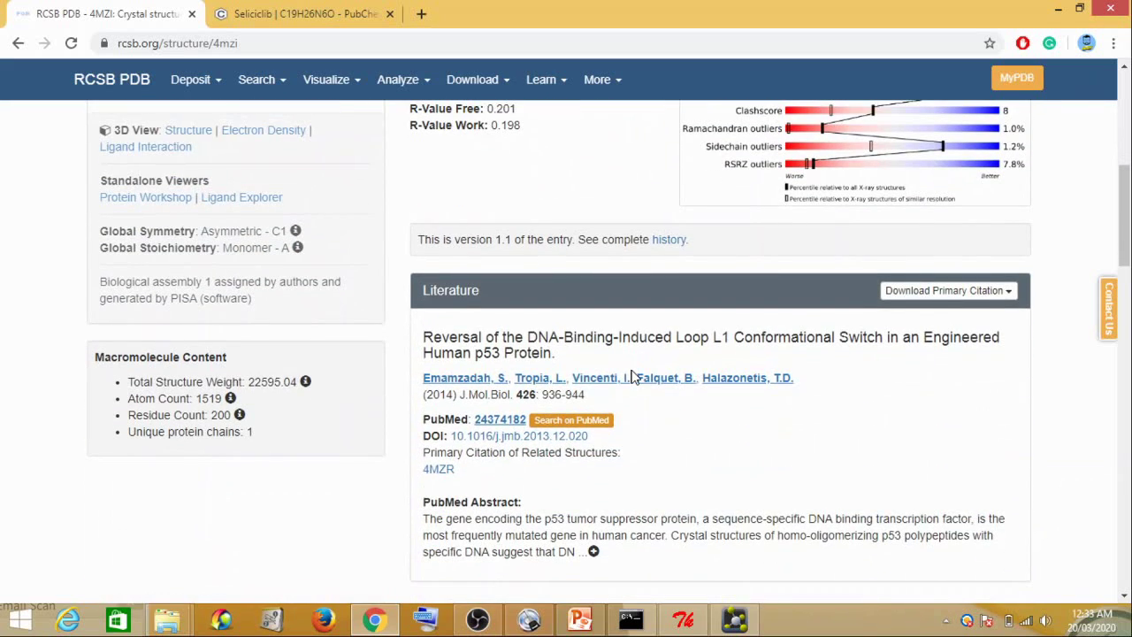
pyautogui.scroll(-1, 632, 377)
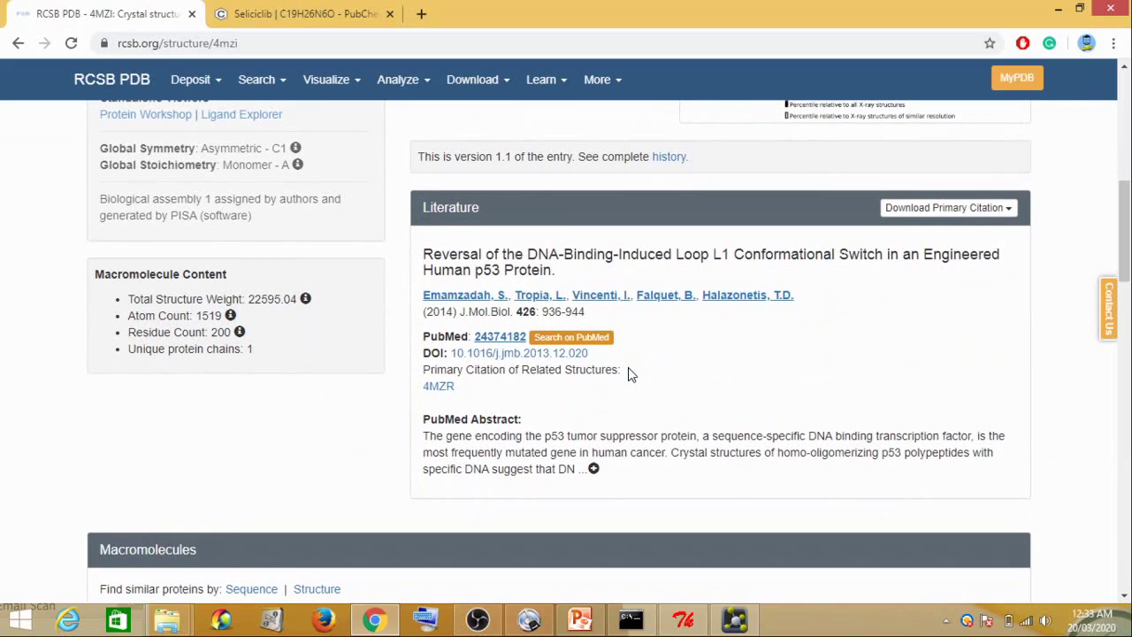
pyautogui.scroll(2, 630, 374)
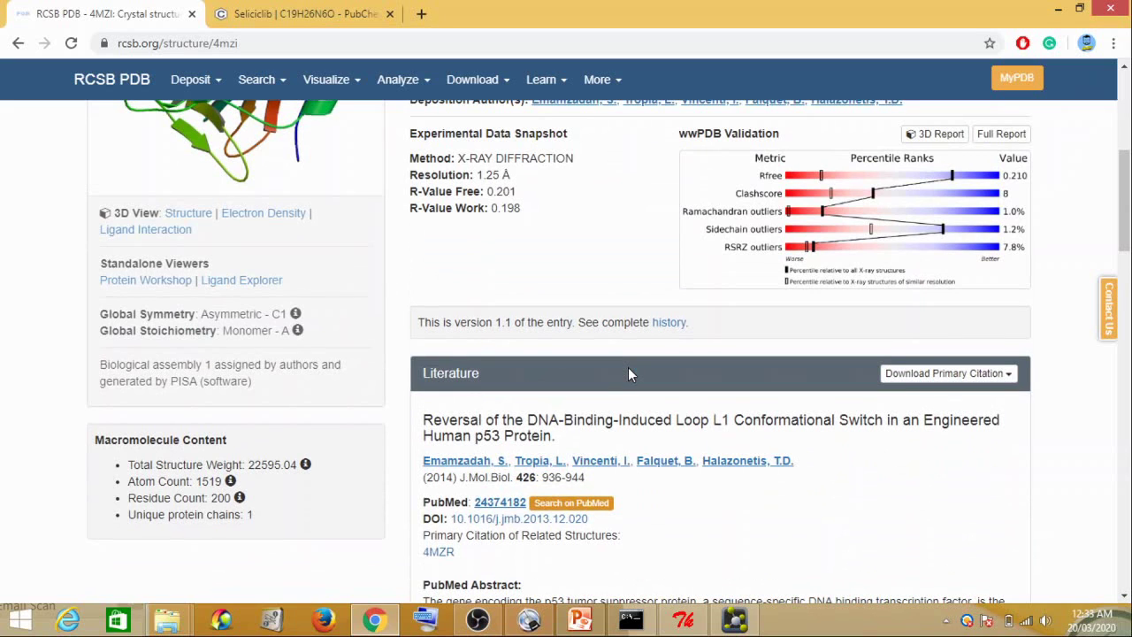
pyautogui.scroll(3, 629, 373)
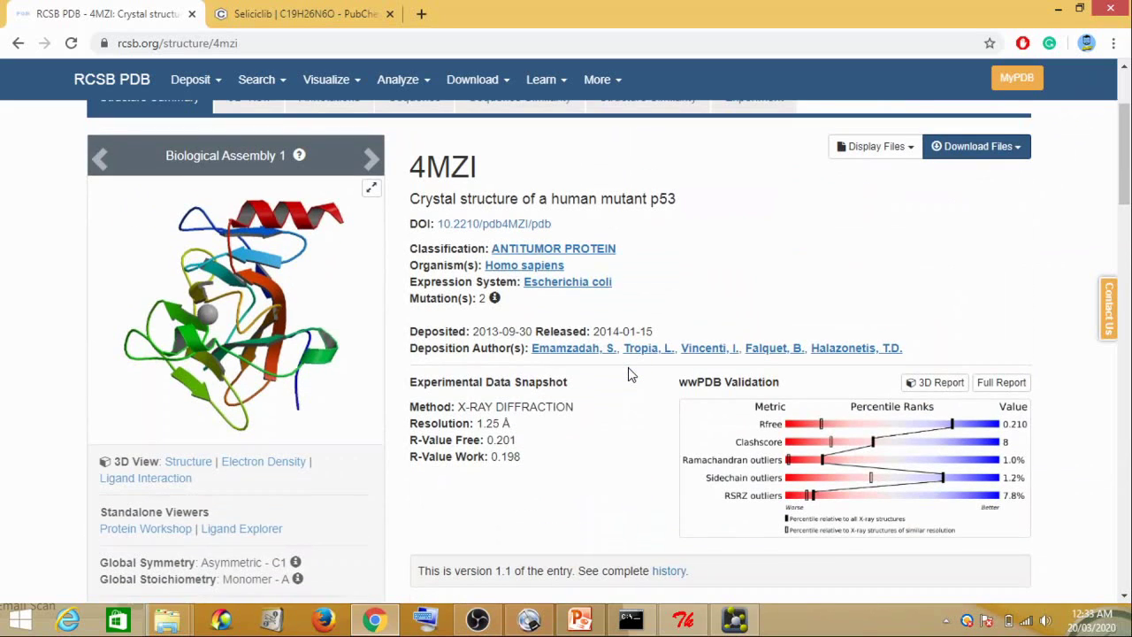
pyautogui.scroll(2, 738, 313)
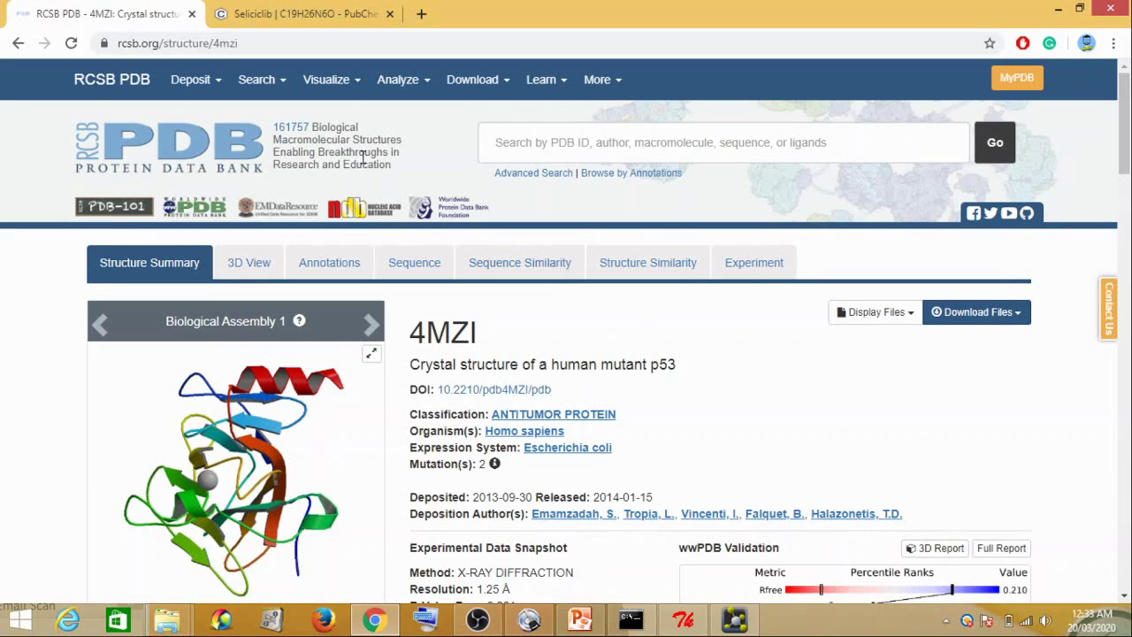
pyautogui.moveTo(202, 70)
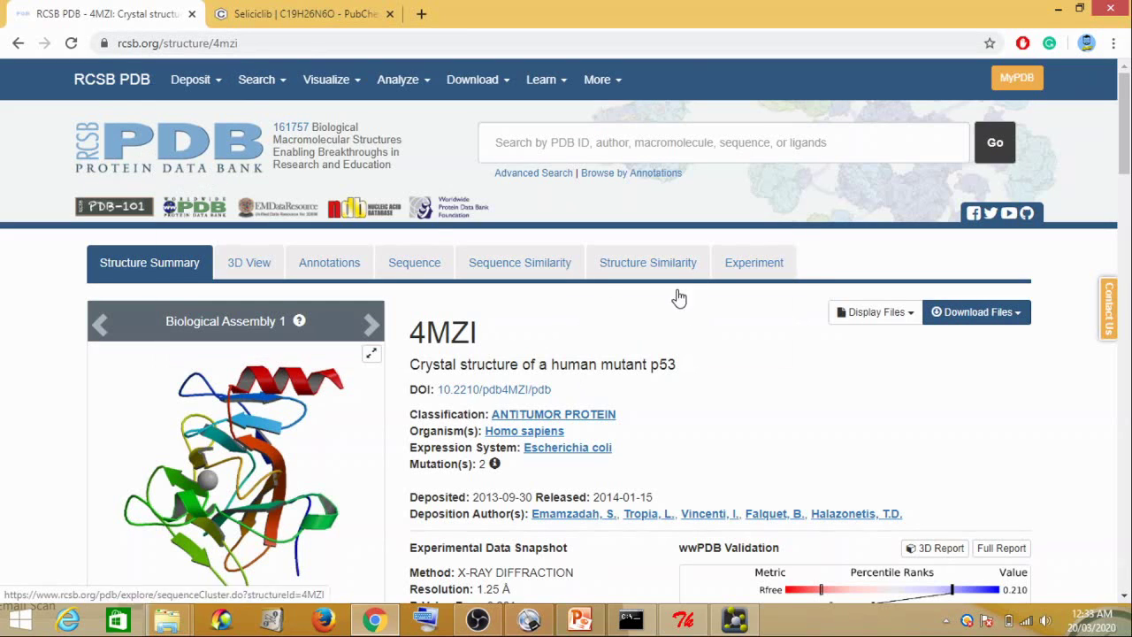
# Download the 4MZI structure in PDB format and check the file in the Downloads folder
pyautogui.scroll(-1, 752, 310)
pyautogui.click(982, 229)
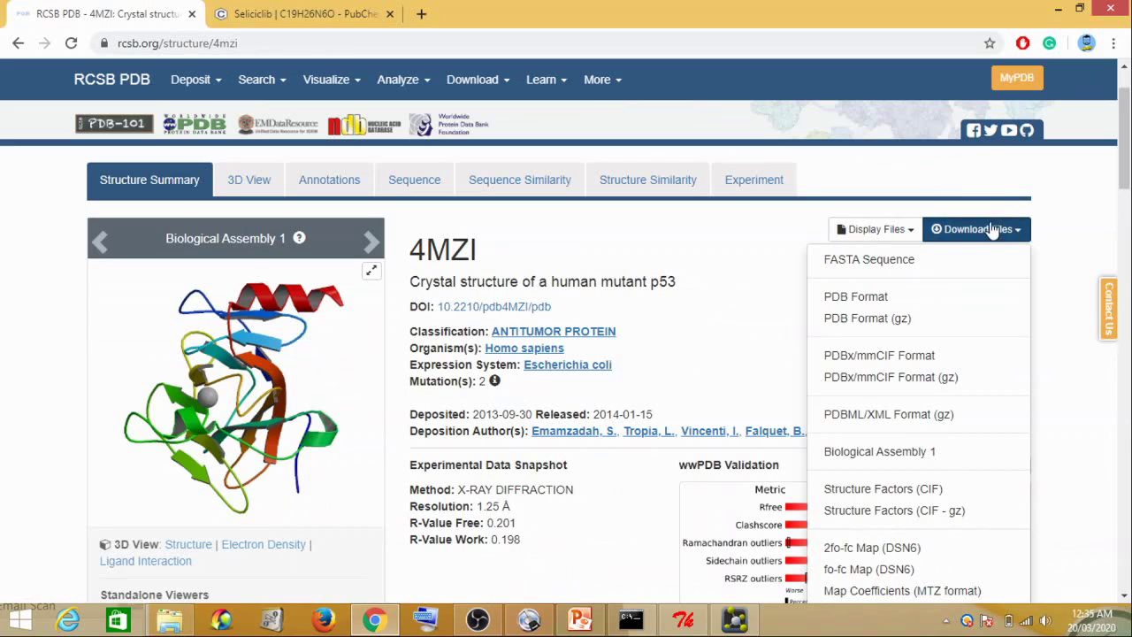
pyautogui.click(880, 303)
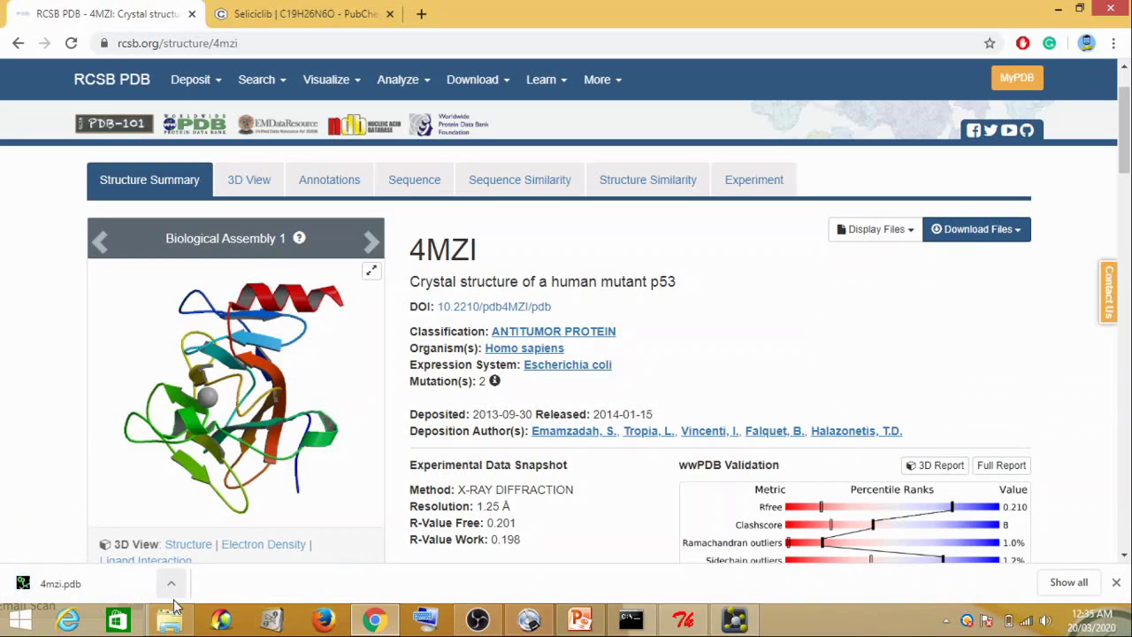
pyautogui.click(166, 531)
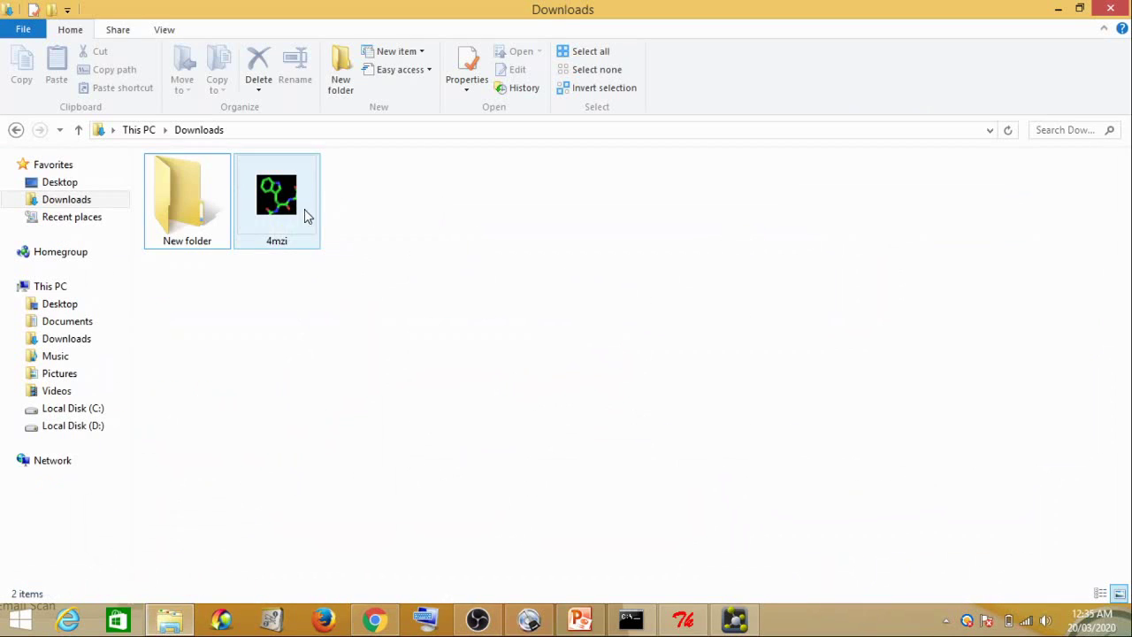
pyautogui.moveTo(304, 212)
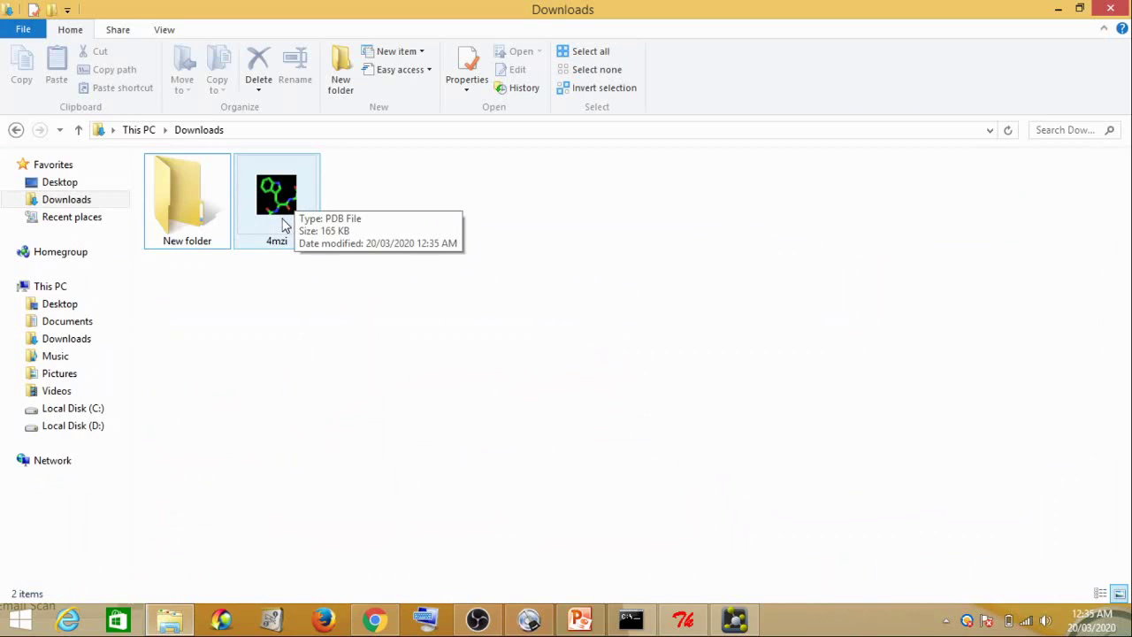
pyautogui.click(1061, 7)
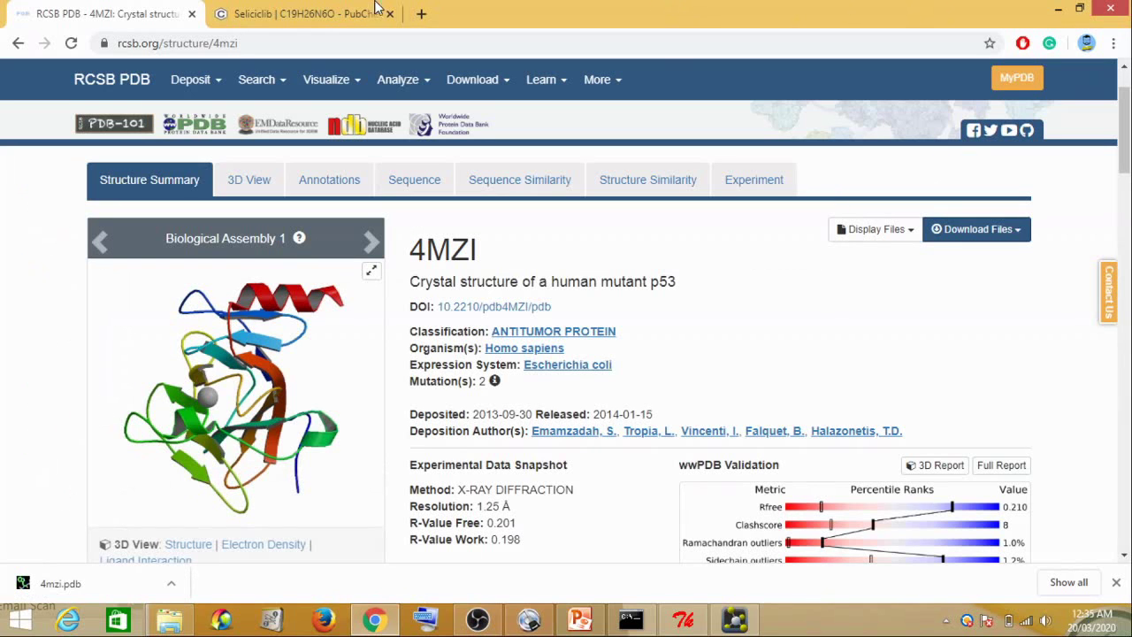
# Switch to the PubChem page for Seliciclib and examine its structures, synonyms, molecular weight and compound description
pyautogui.click(295, 16)
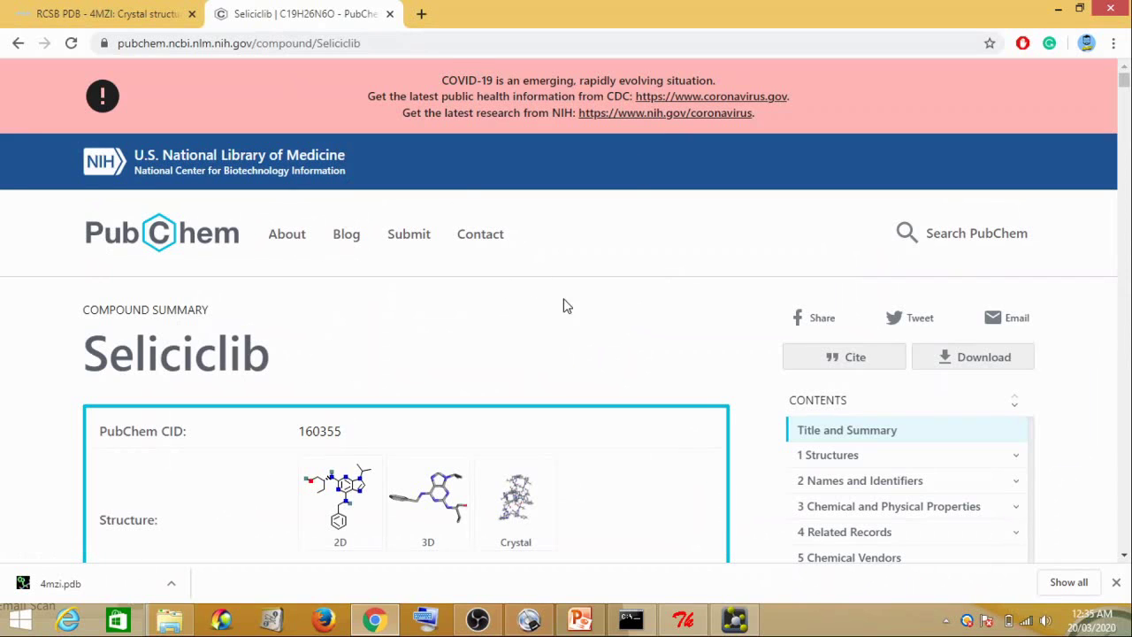
pyautogui.scroll(-1, 570, 311)
pyautogui.scroll(1, 589, 314)
pyautogui.scroll(-1, 557, 248)
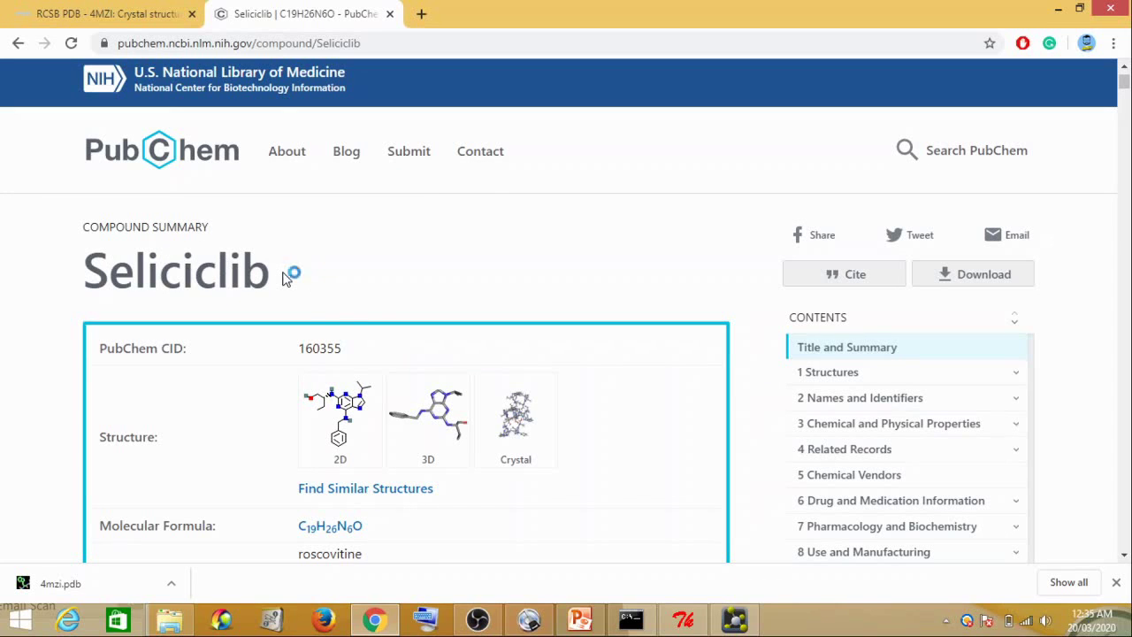
pyautogui.scroll(-2, 283, 278)
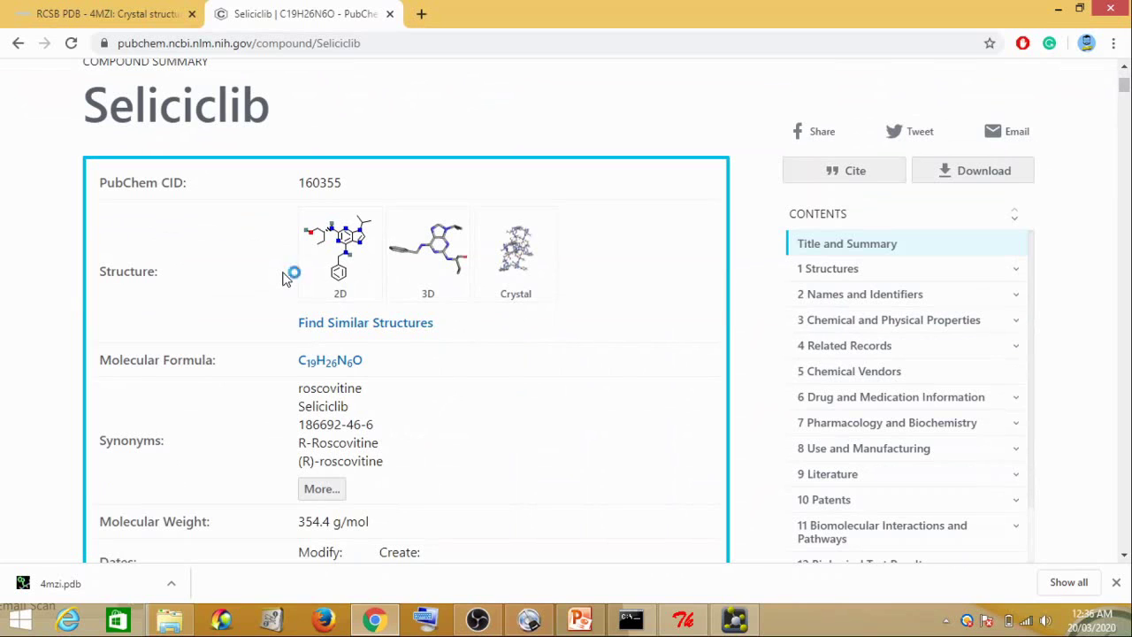
pyautogui.scroll(-2, 283, 278)
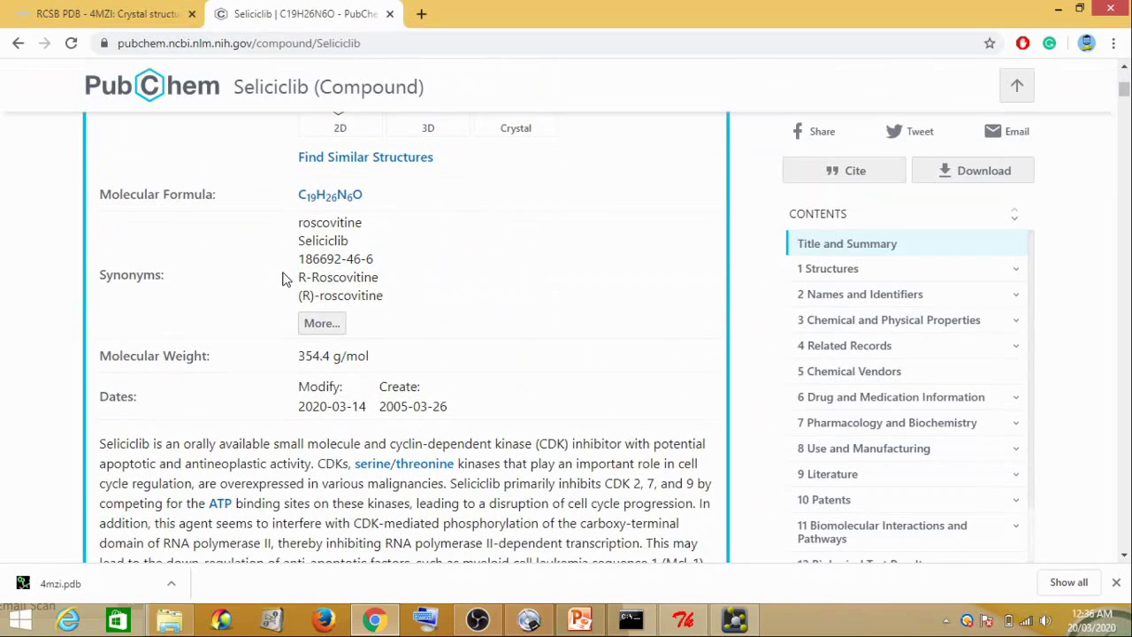
pyautogui.scroll(1, 379, 228)
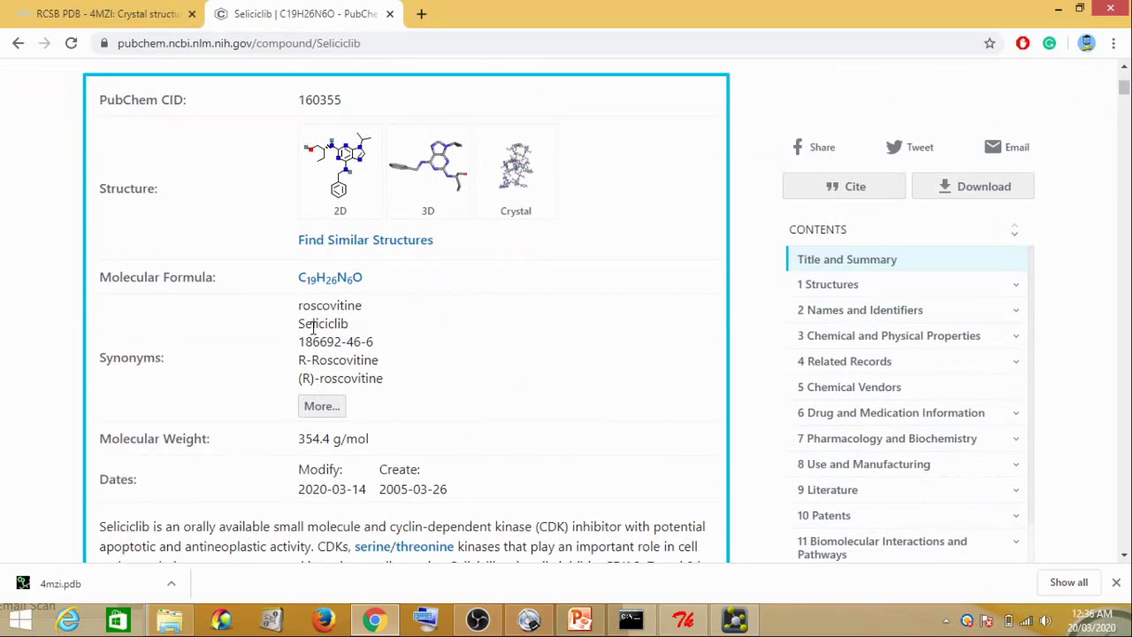
pyautogui.scroll(-2, 352, 360)
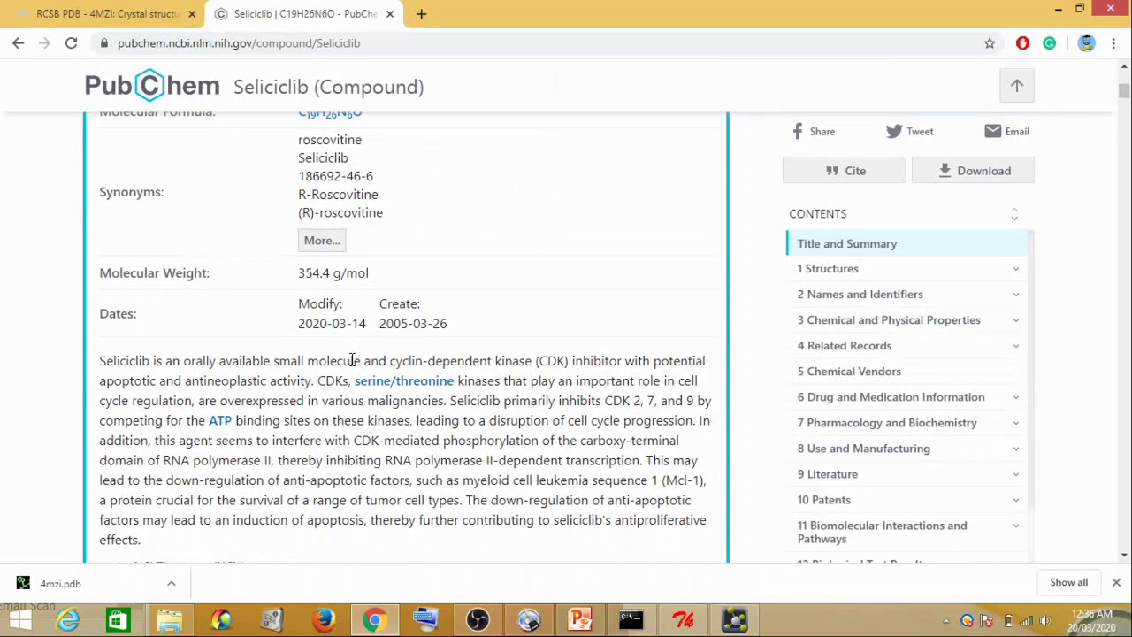
pyautogui.scroll(-2, 372, 380)
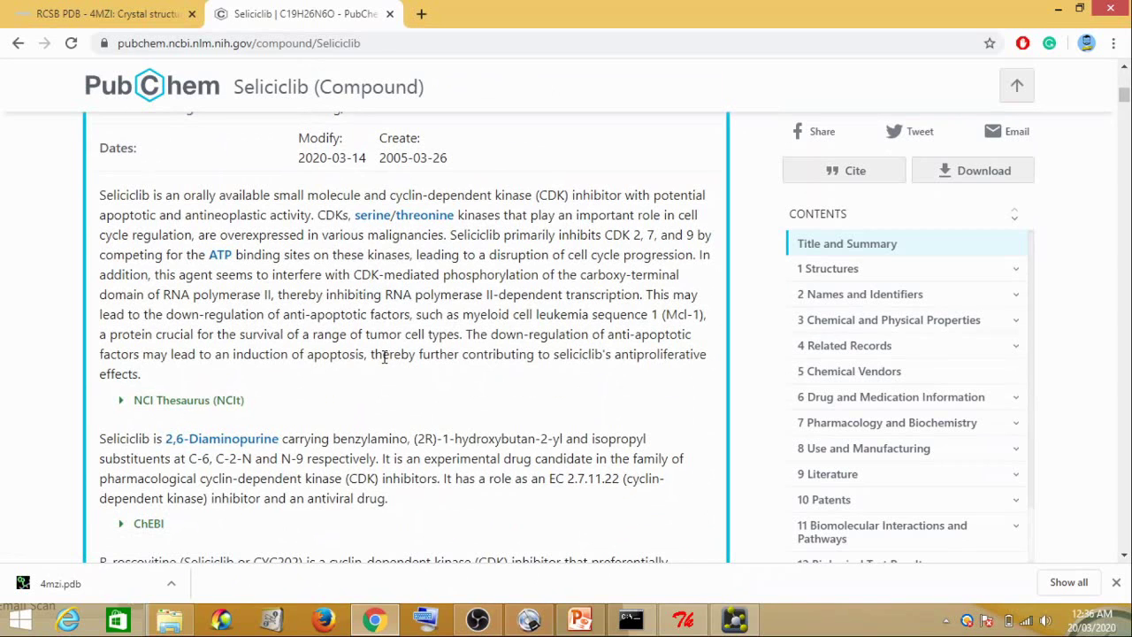
pyautogui.scroll(-2, 384, 358)
pyautogui.scroll(3, 385, 363)
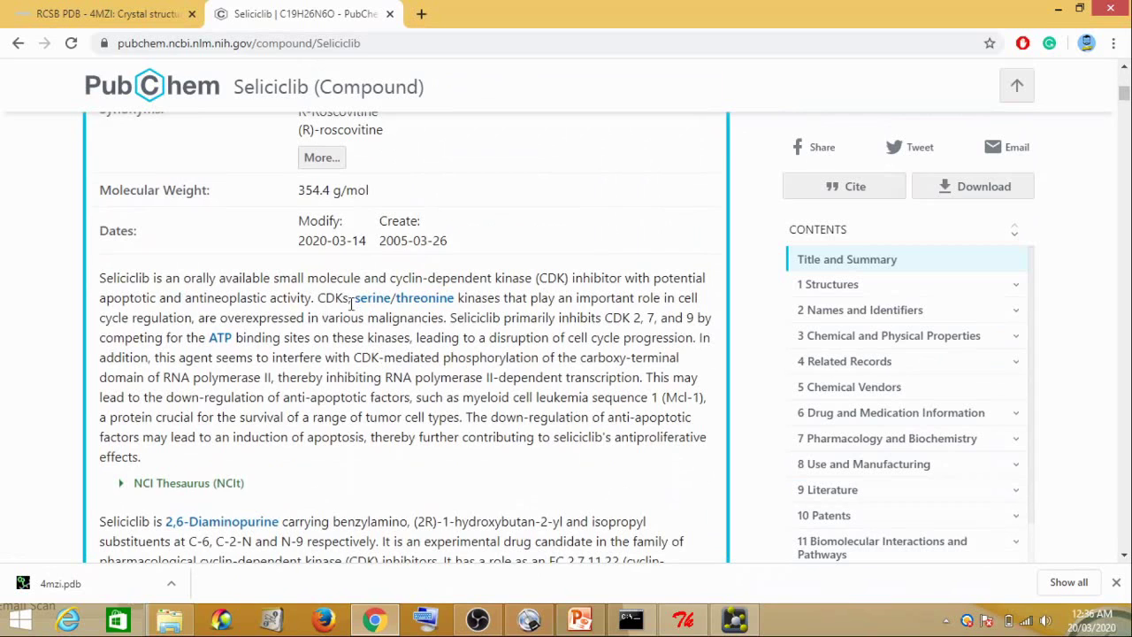
pyautogui.scroll(4, 184, 314)
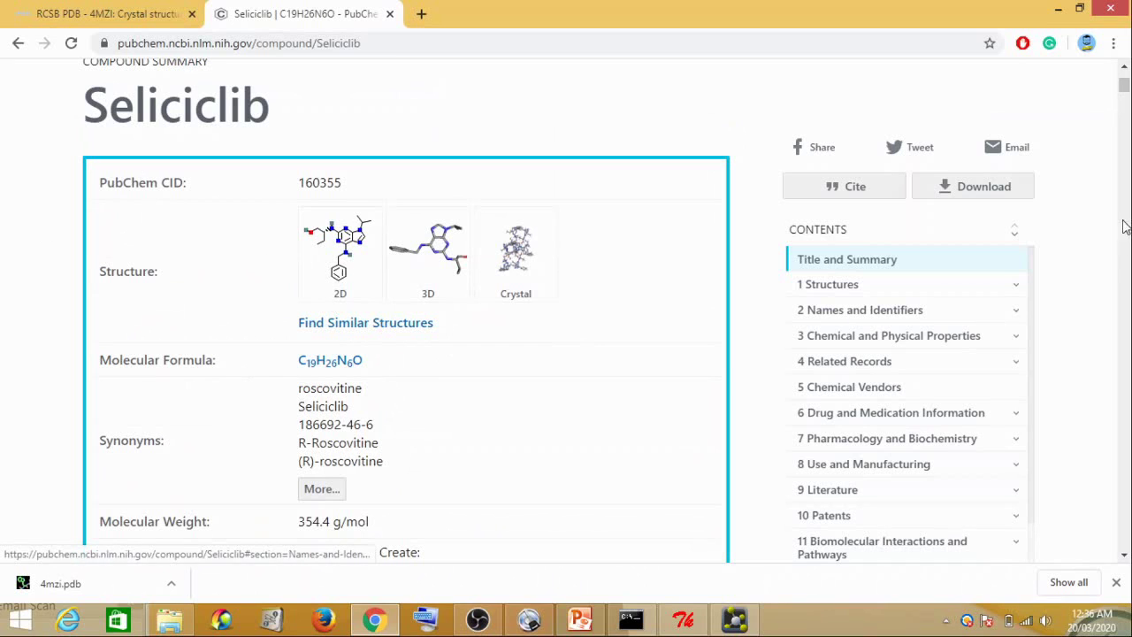
pyautogui.scroll(1, 482, 303)
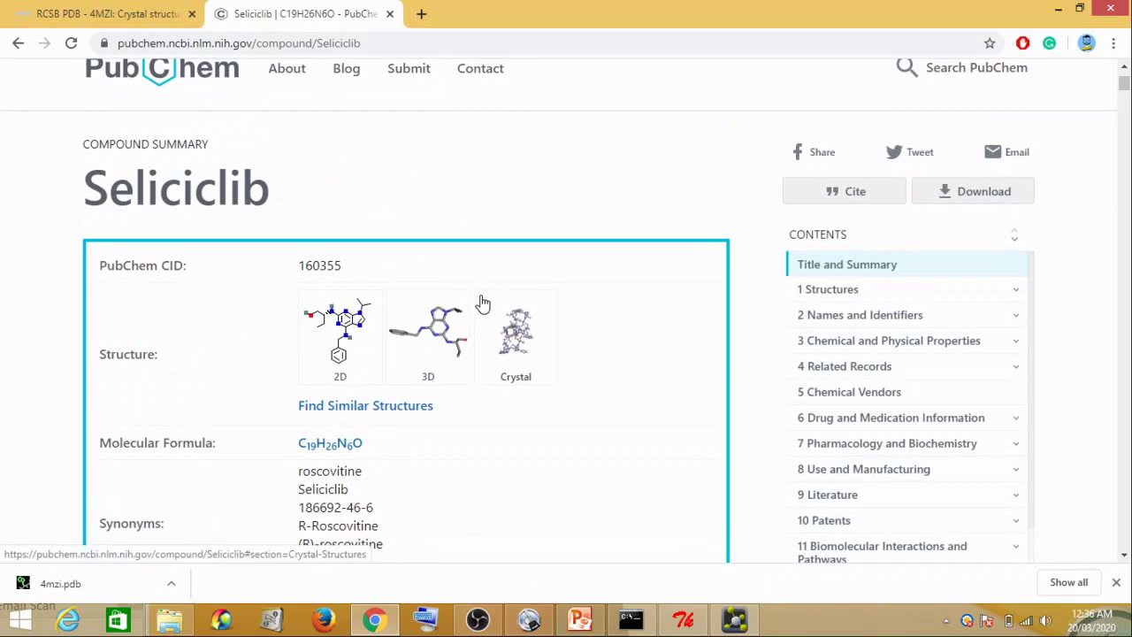
# Save the 3D conformer of Seliciclib as an SDF file and check it in the Downloads folder
pyautogui.click(980, 195)
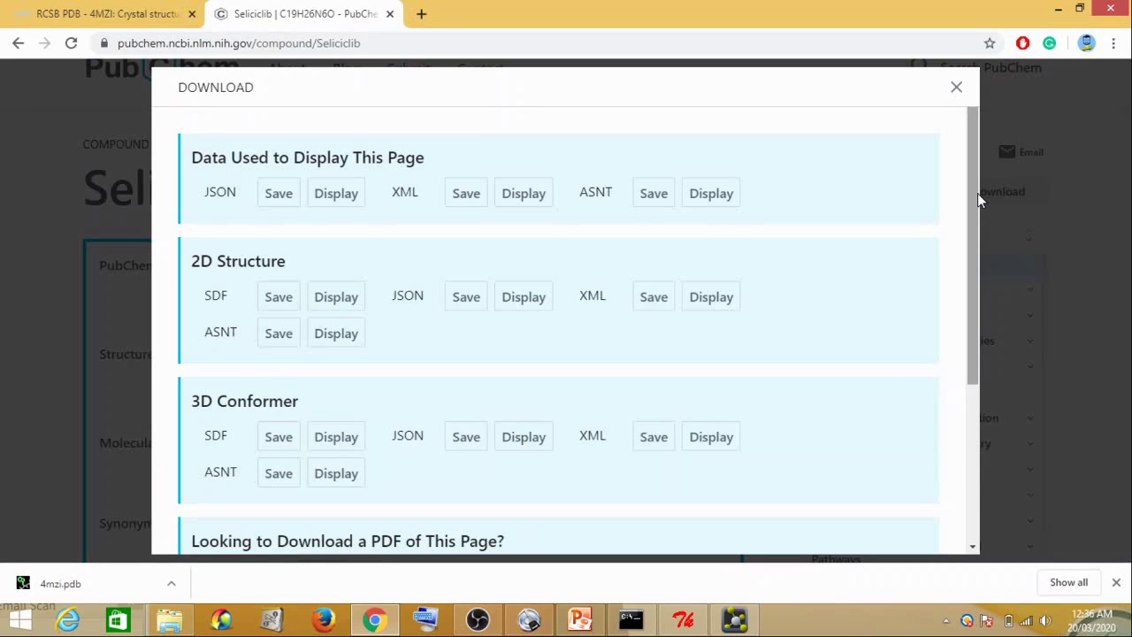
pyautogui.click(278, 437)
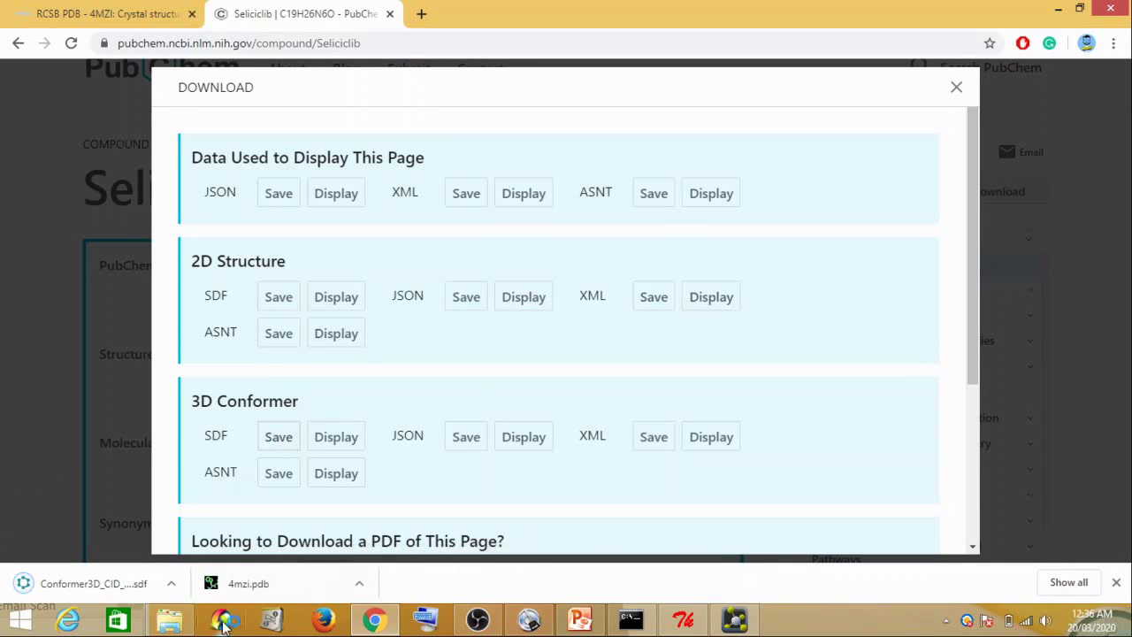
pyautogui.click(169, 619)
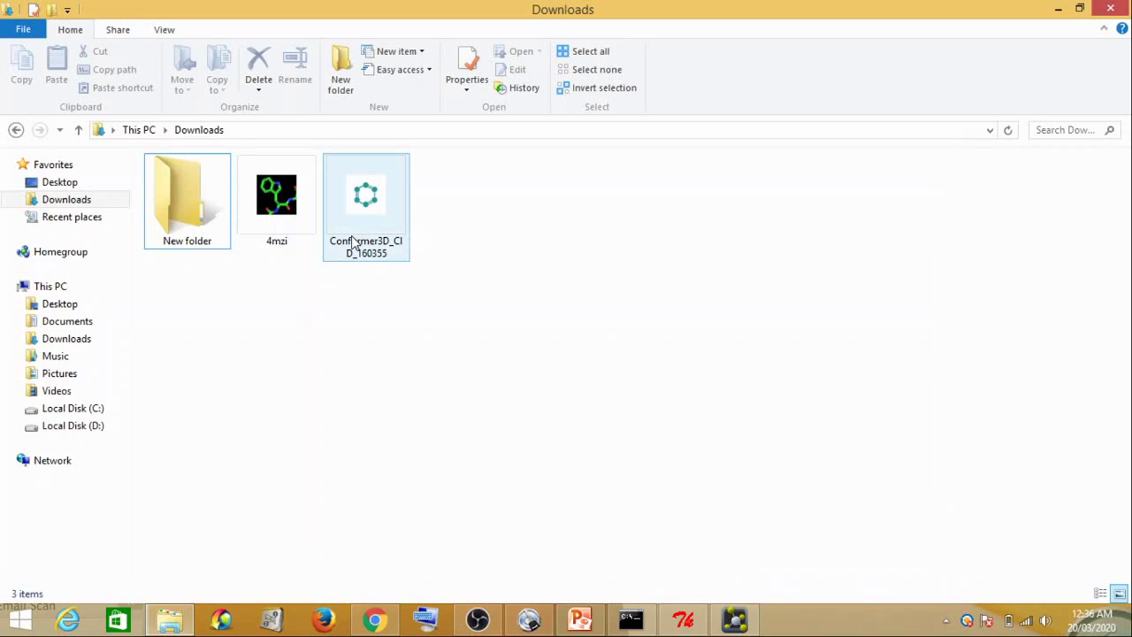
pyautogui.click(1061, 8)
# Create a desktop folder named Docking and place it directly below the LigPlus folder
pyautogui.click(1064, 7)
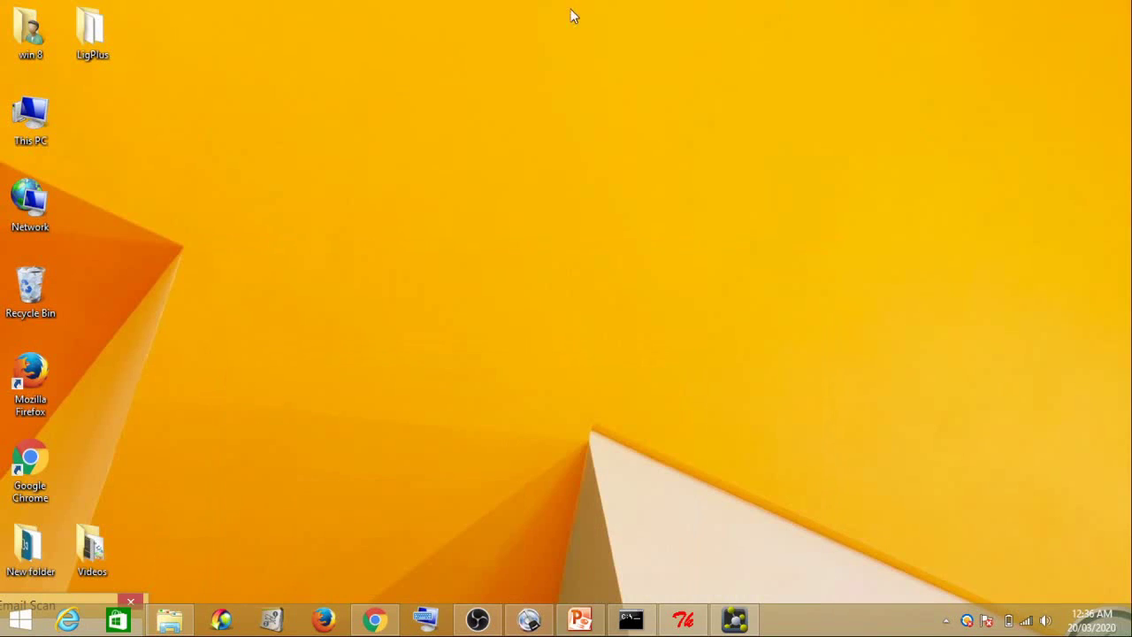
pyautogui.rightClick(117, 125)
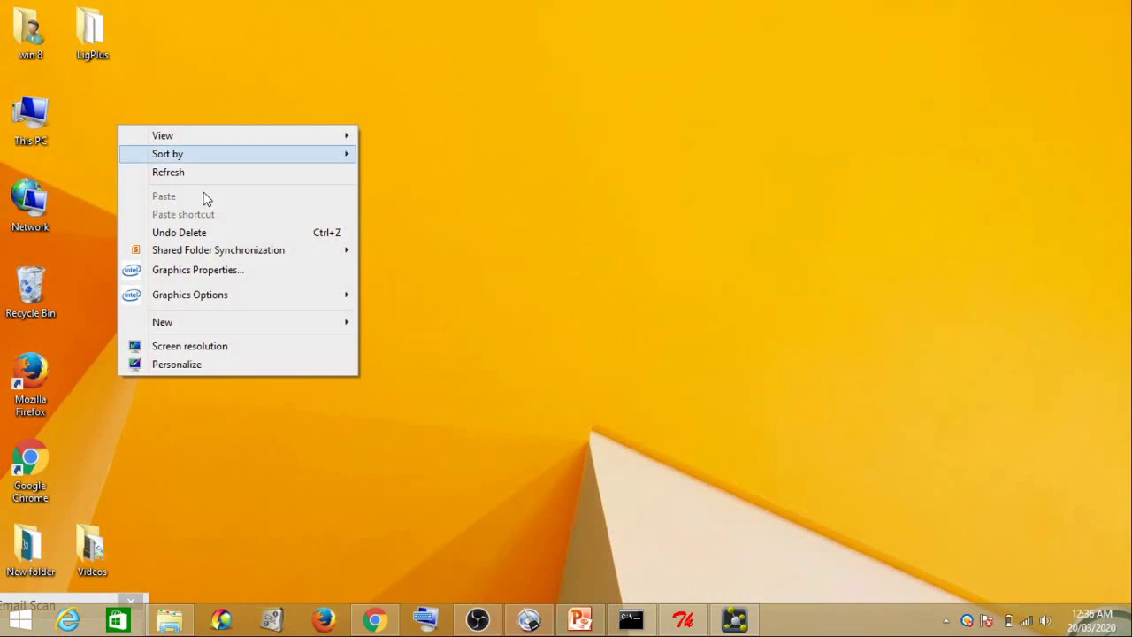
pyautogui.moveTo(324, 321)
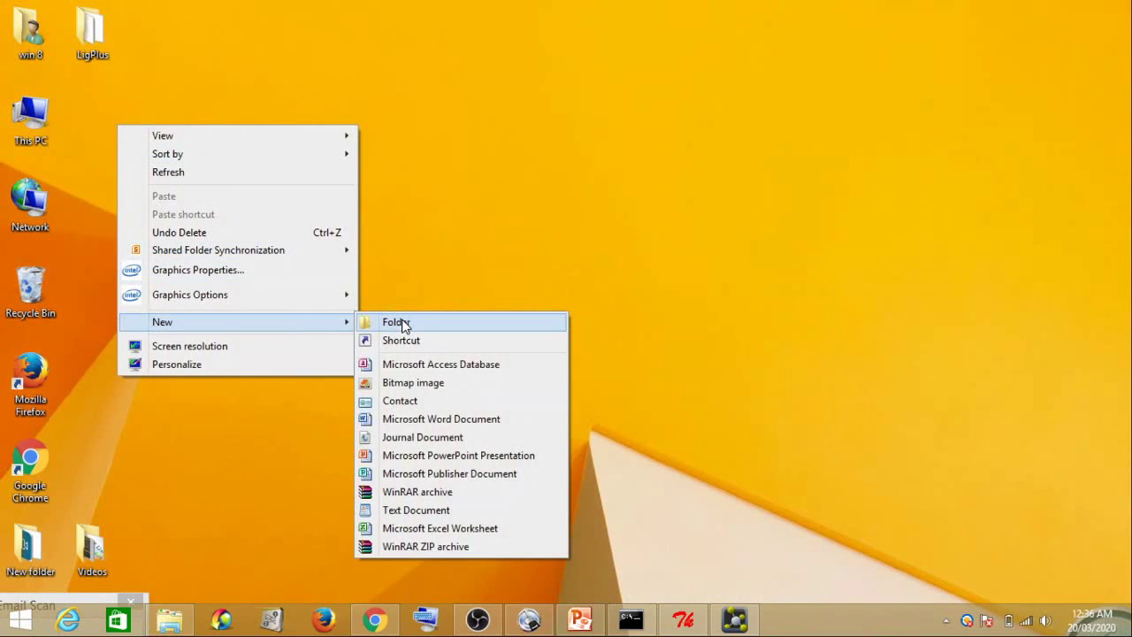
pyautogui.click(396, 322)
pyautogui.write('Docking')
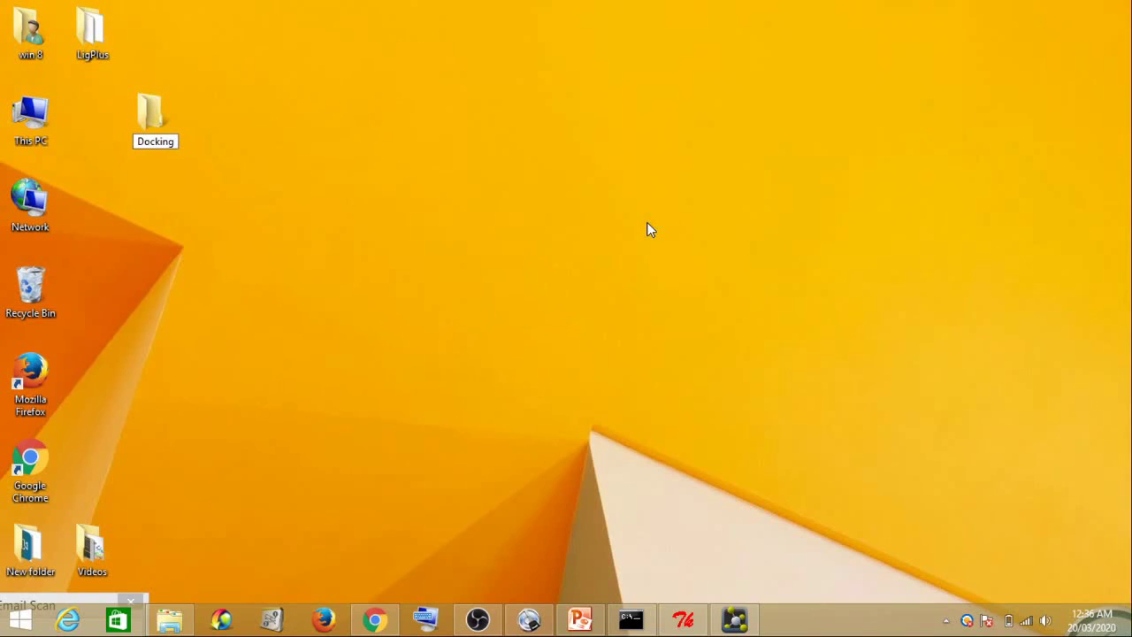
pyautogui.press('Return')
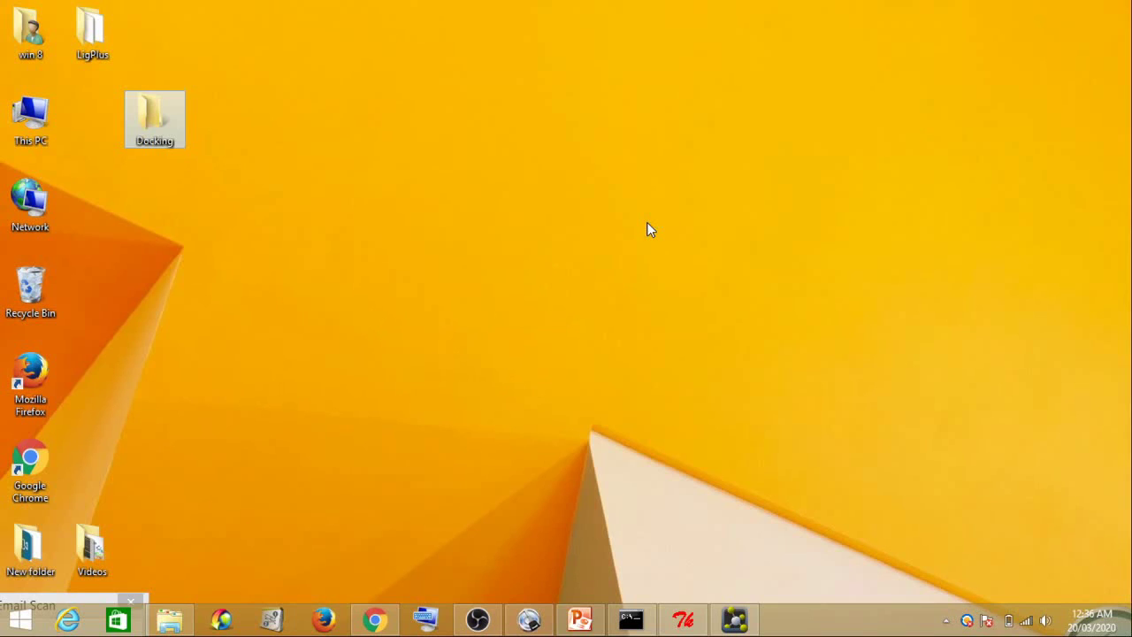
pyautogui.moveTo(90, 117); pyautogui.dragTo(89, 117)
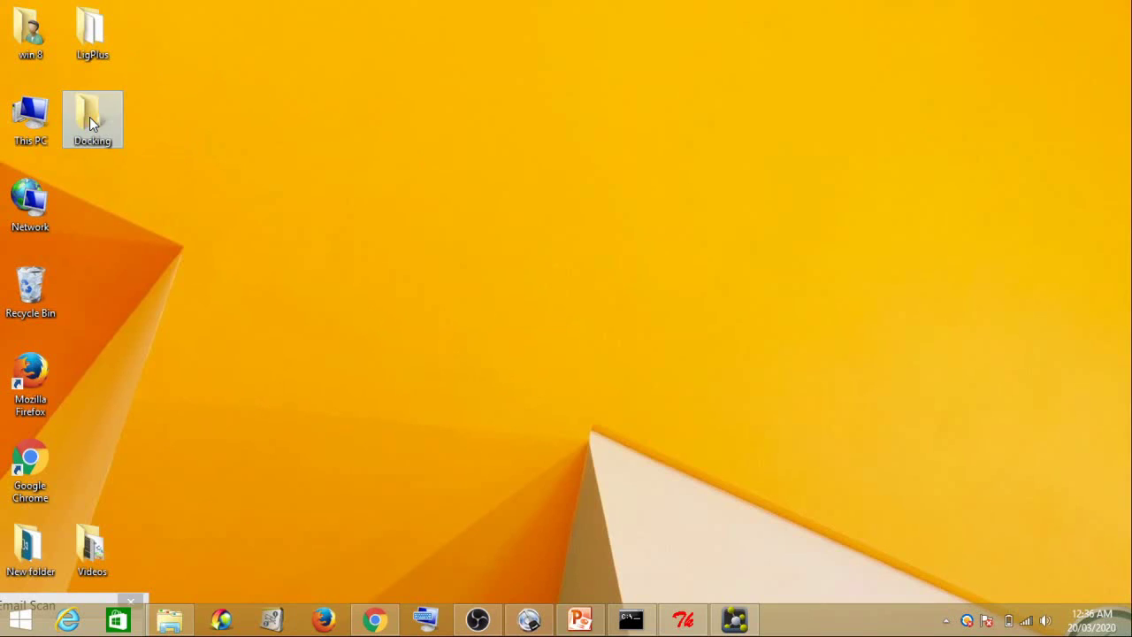
# Move the 4mzi and Conformer3D_CID_160355 files from Downloads into the Docking folder on the desktop
pyautogui.doubleClick(89, 117)
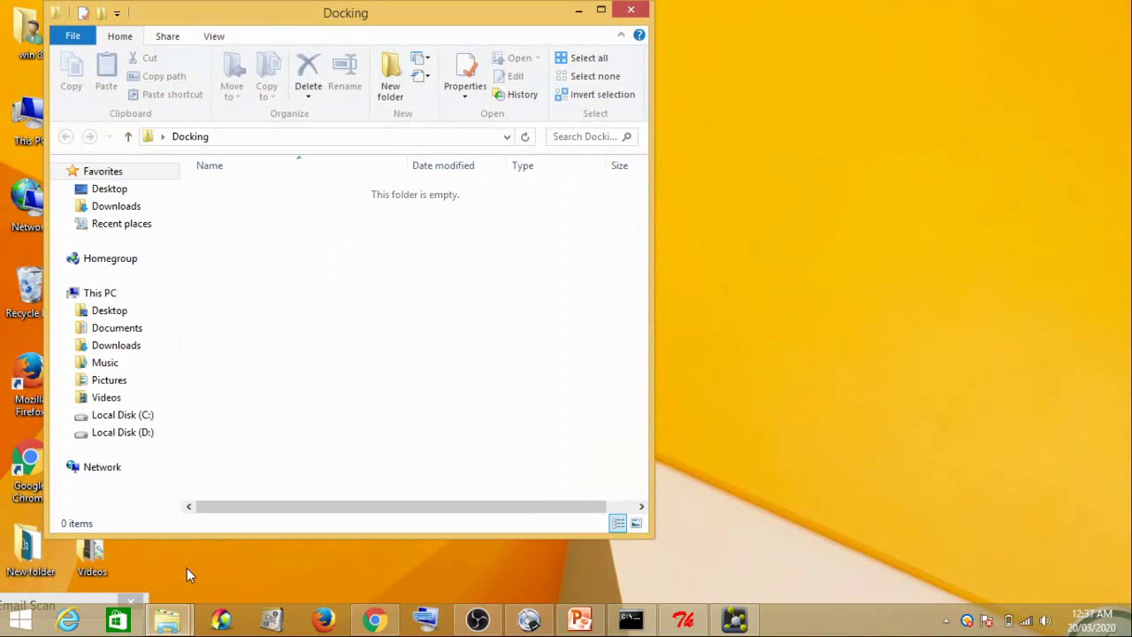
pyautogui.moveTo(166, 619)
pyautogui.click(142, 543)
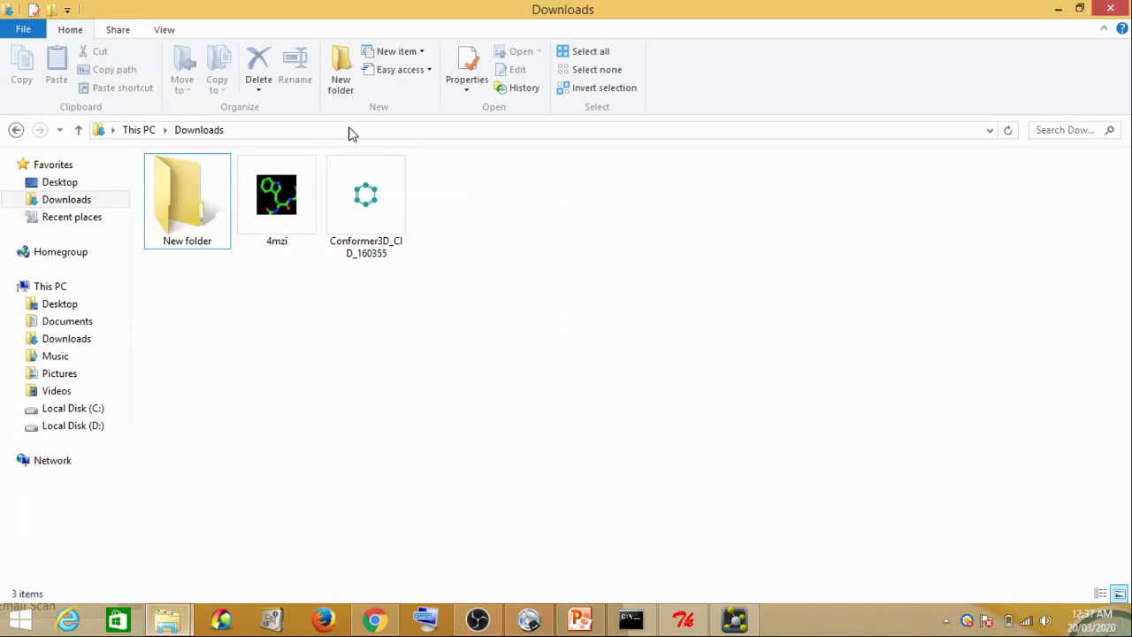
pyautogui.click(364, 206)
pyautogui.keyDown('ctrl'); pyautogui.click(251, 212); pyautogui.keyUp('ctrl')
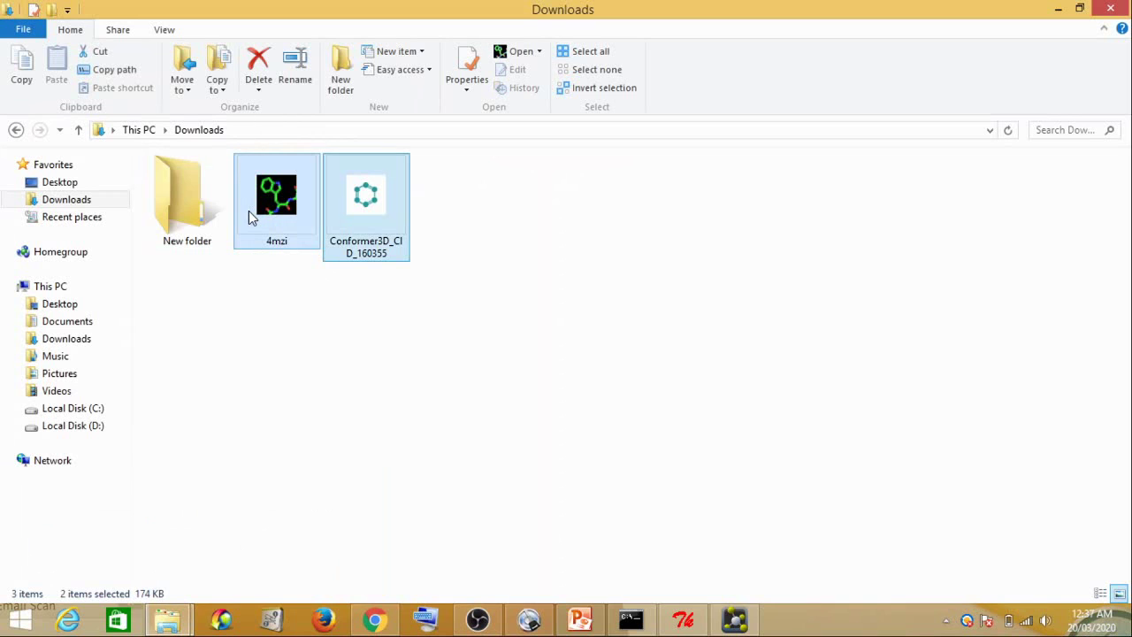
pyautogui.hotkey('ctrl', 'x')
pyautogui.click(1061, 7)
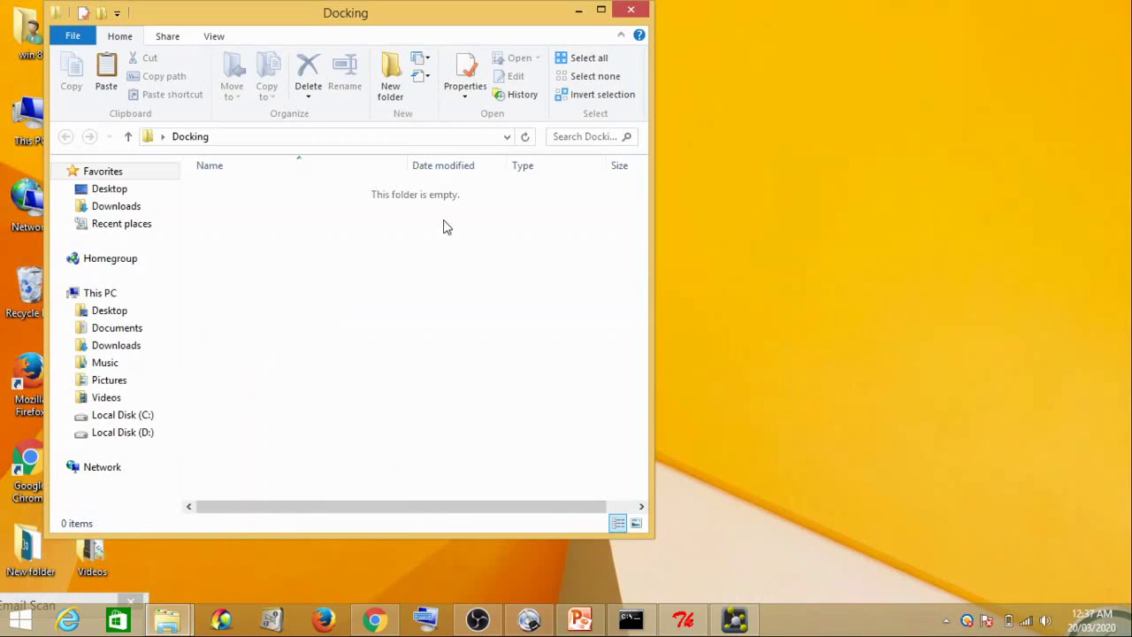
pyautogui.hotkey('ctrl', 'v')
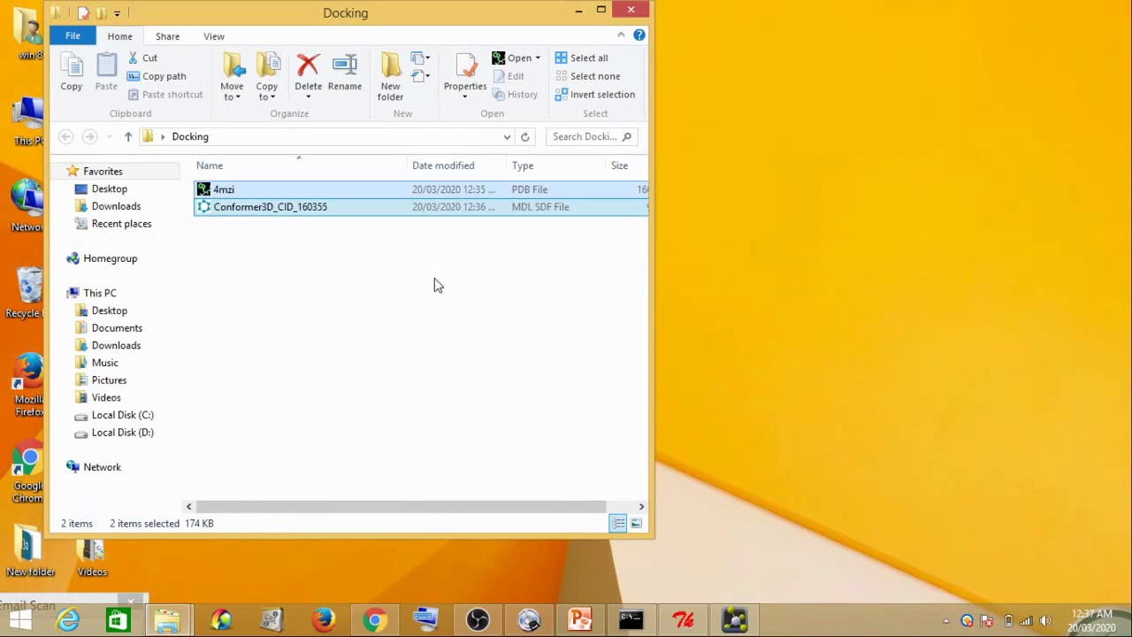
# Maximize the Docking folder window and rename the 4mzi file as protein
pyautogui.click(602, 10)
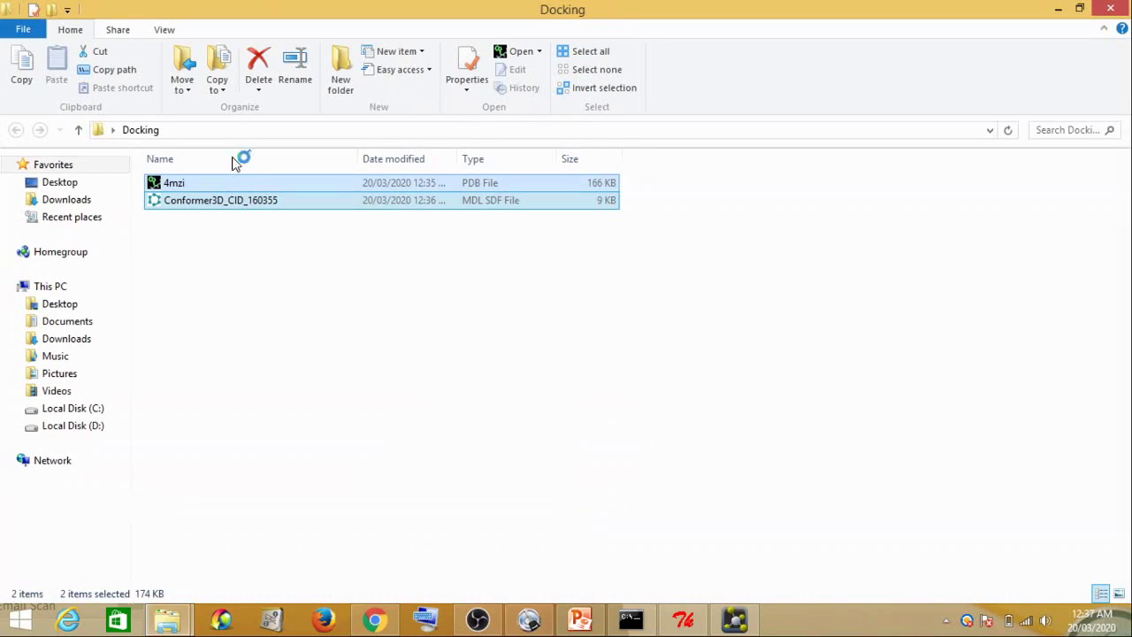
pyautogui.click(181, 184)
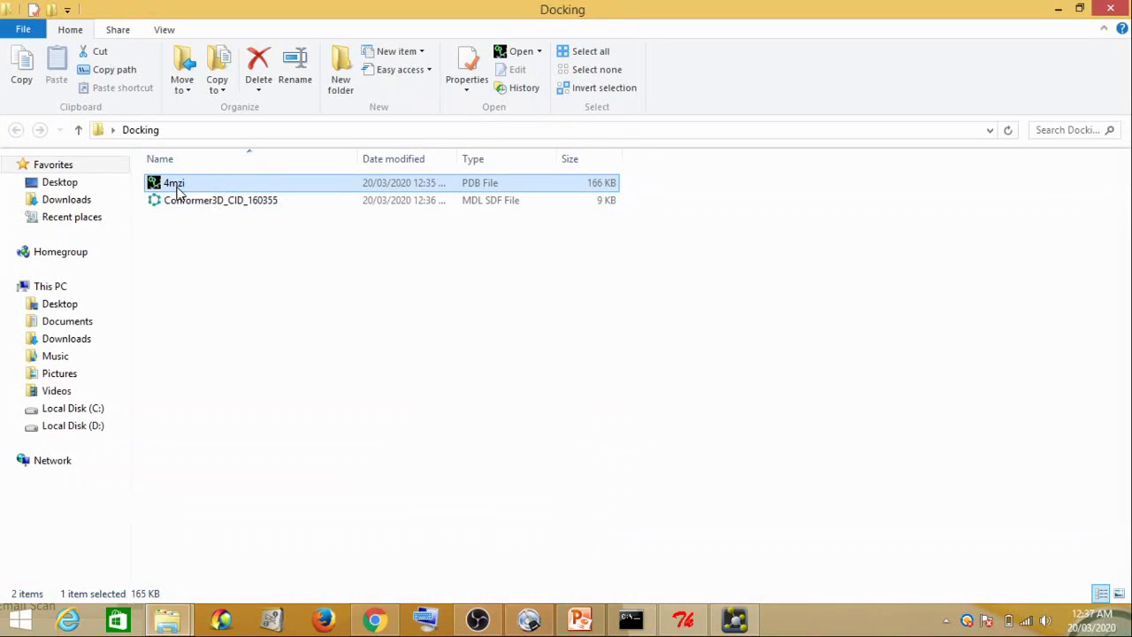
pyautogui.click(177, 186)
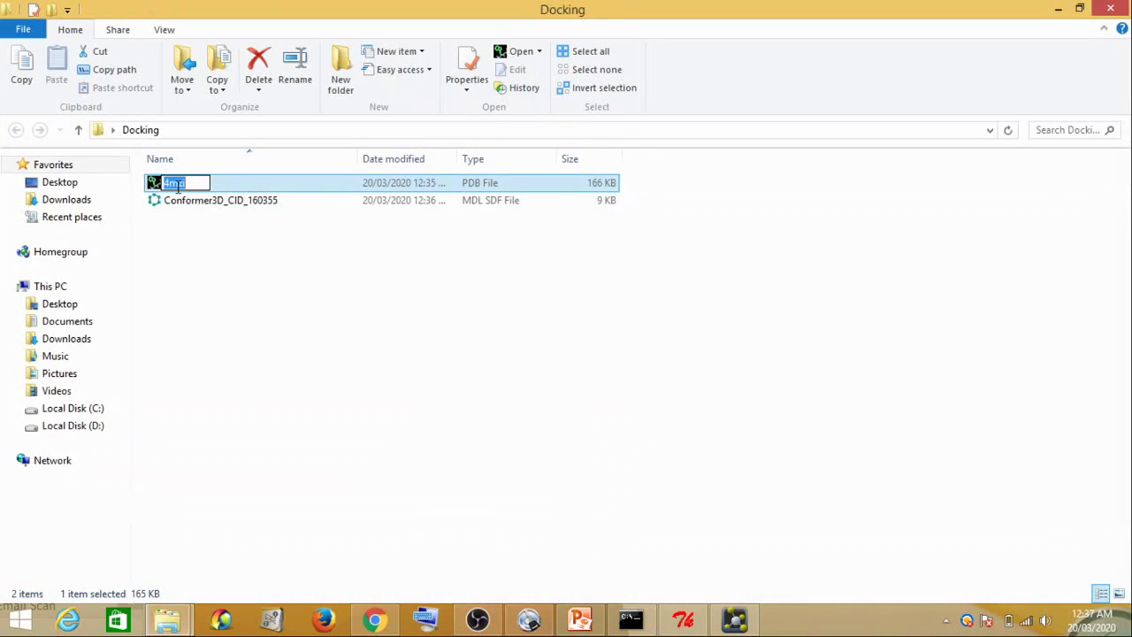
pyautogui.write('protein')
# Rename the Conformer3D_CID_160355 file as ligand_1
pyautogui.click(224, 205)
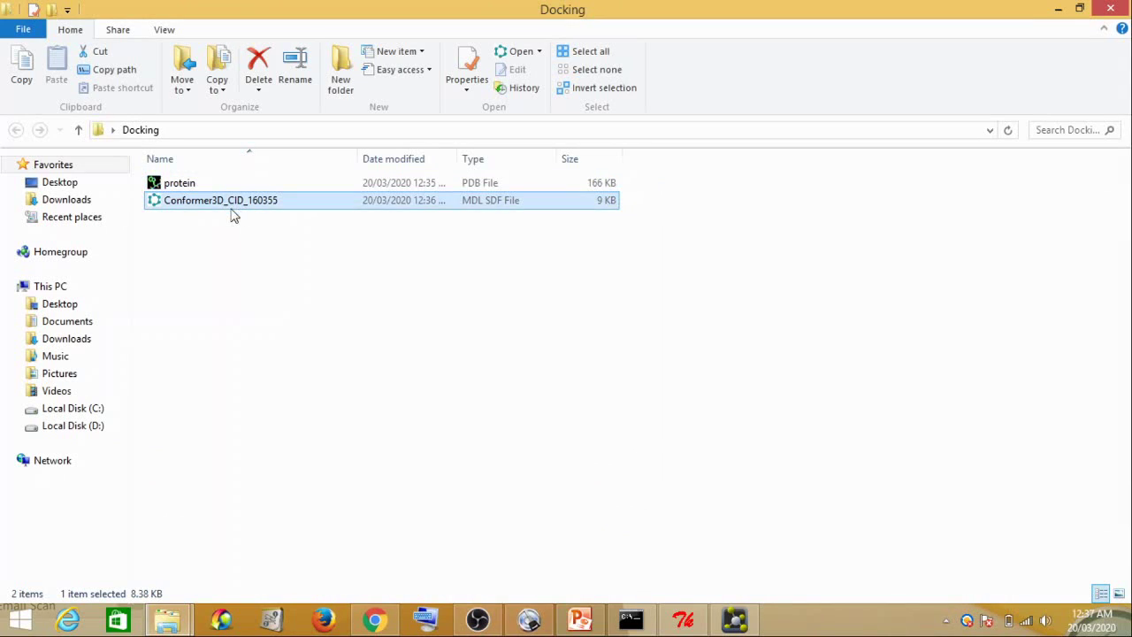
pyautogui.click(222, 206)
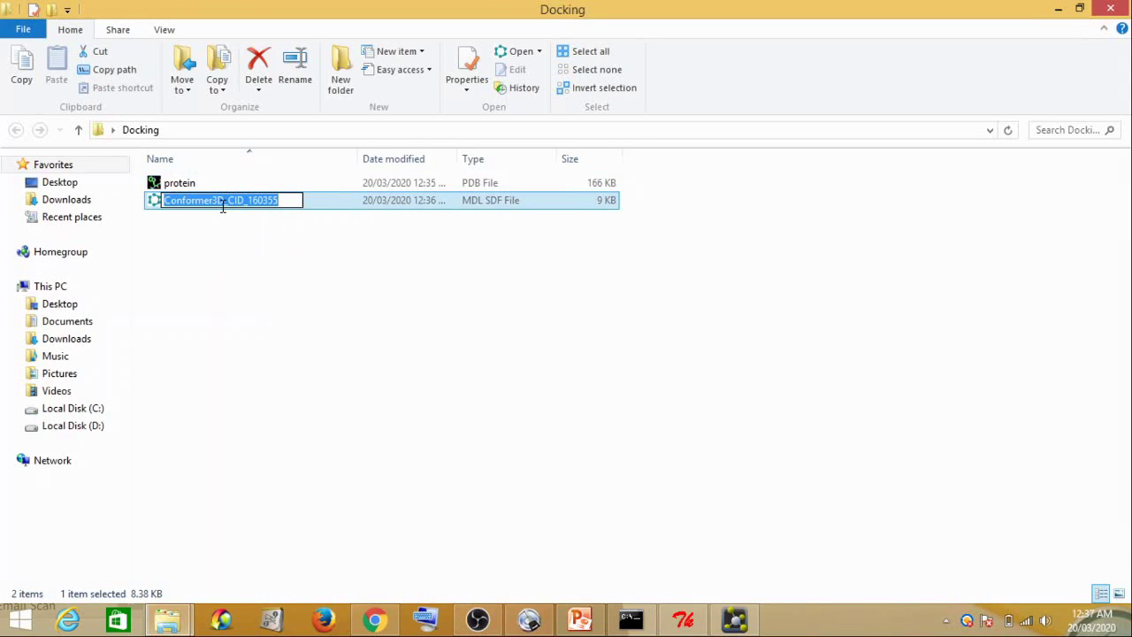
pyautogui.write('ligand')
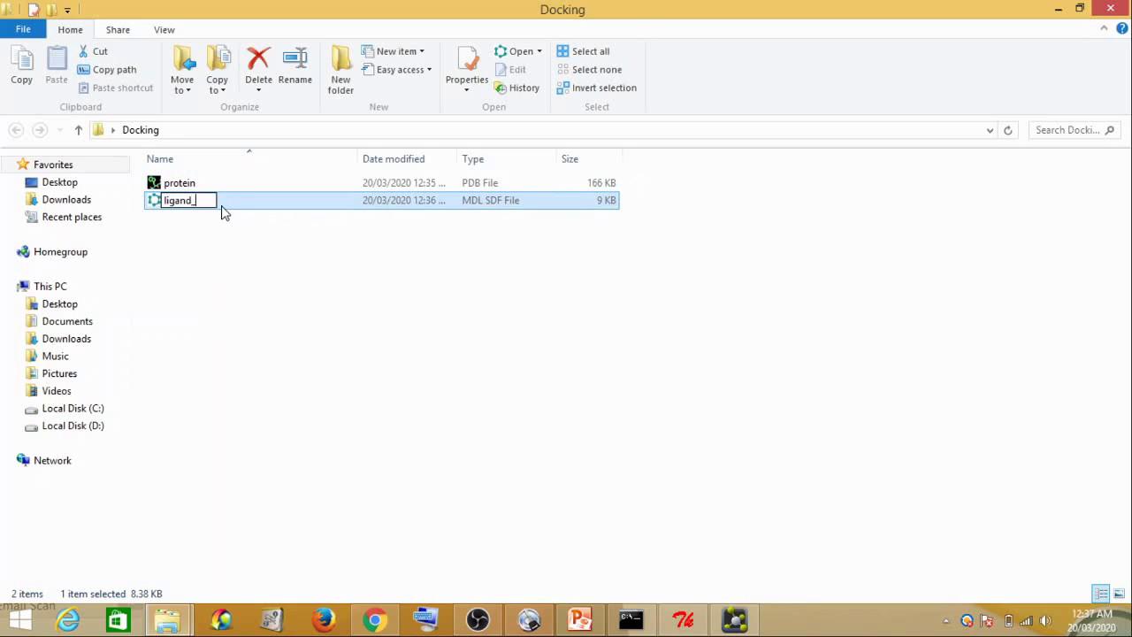
pyautogui.write('_1')
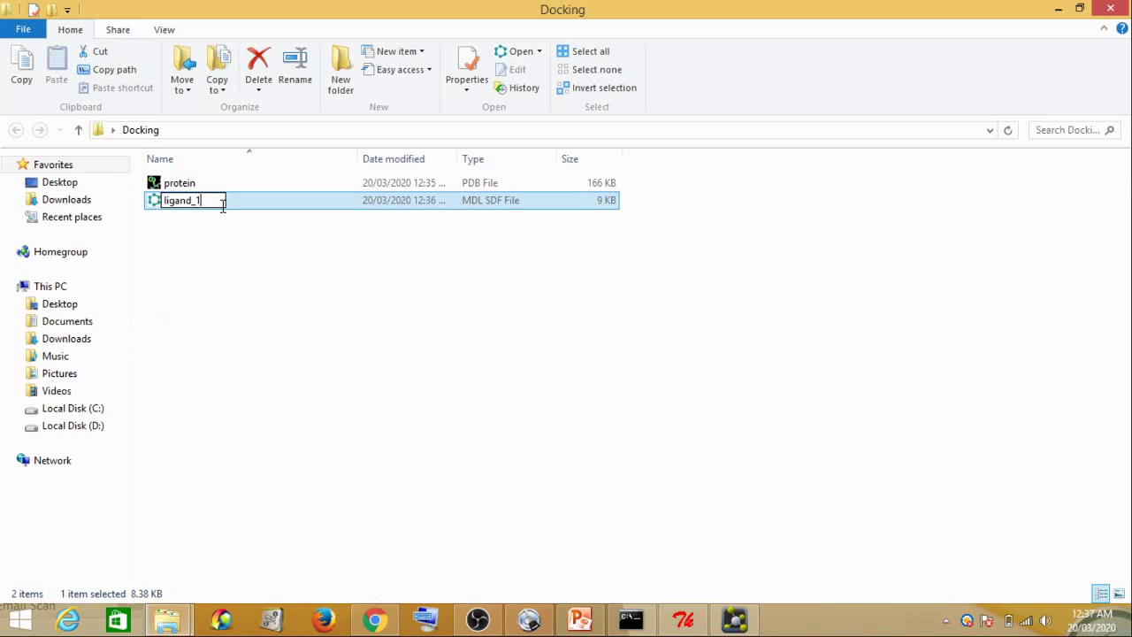
pyautogui.press('Return')
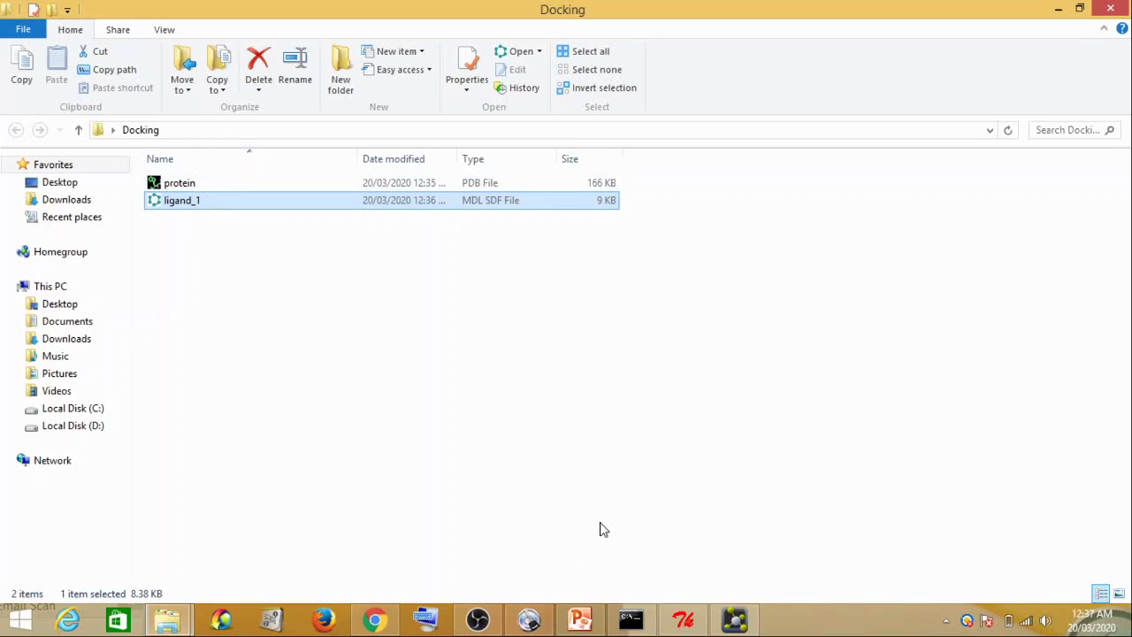
# Minimize the Docking folder, switch to AutoDockTools and shift its window slightly upward
pyautogui.click(1059, 8)
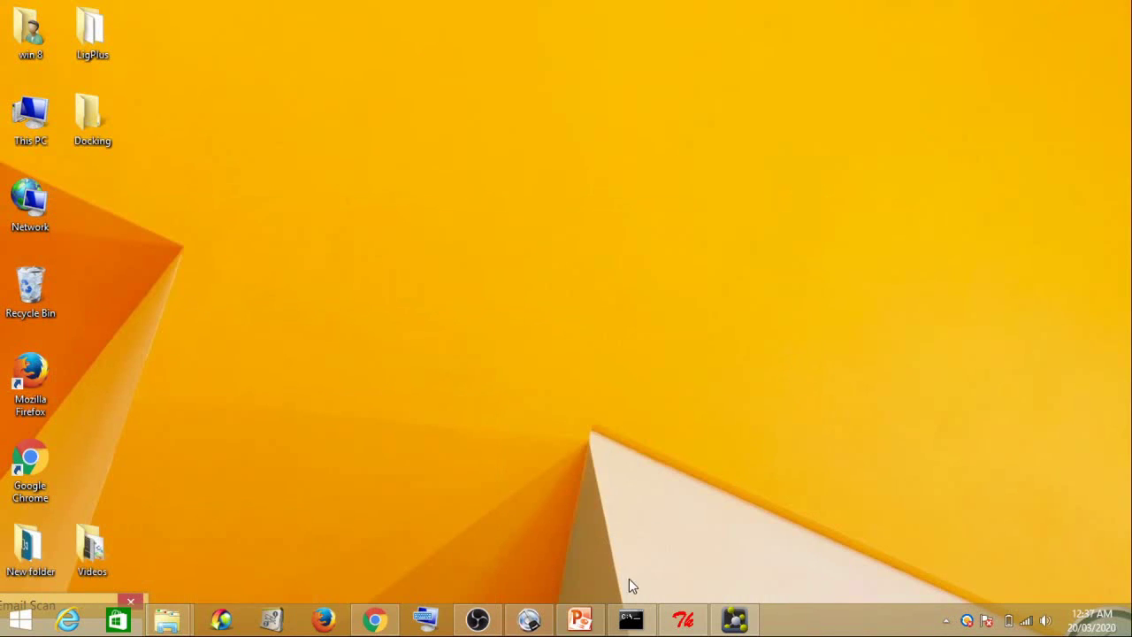
pyautogui.moveTo(642, 624)
pyautogui.click(681, 622)
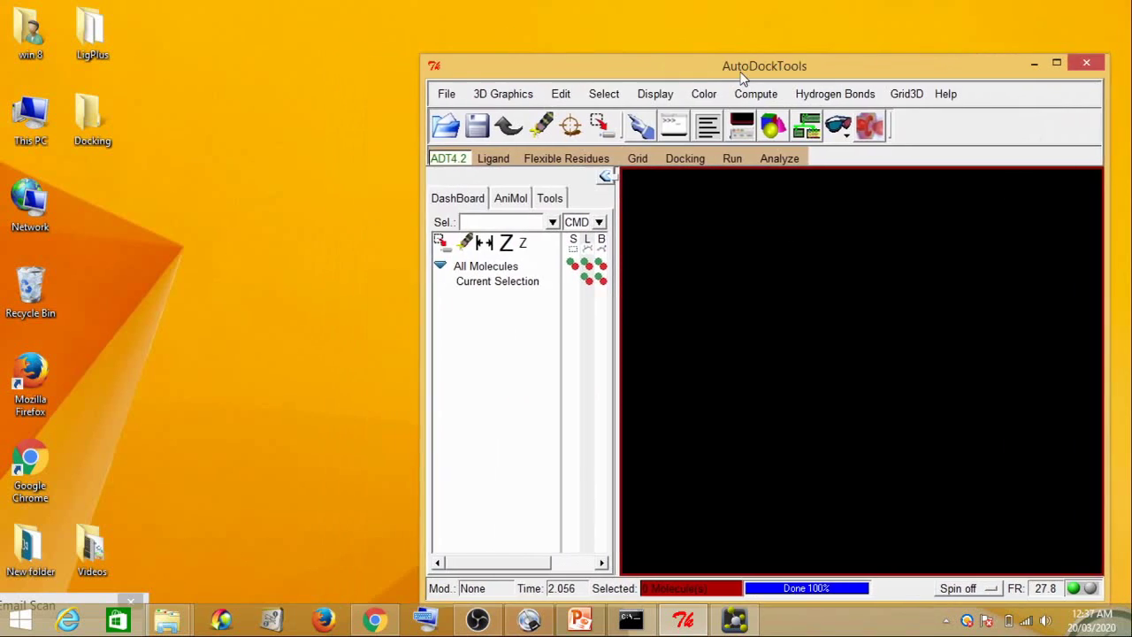
pyautogui.moveTo(741, 76); pyautogui.dragTo(745, 61)
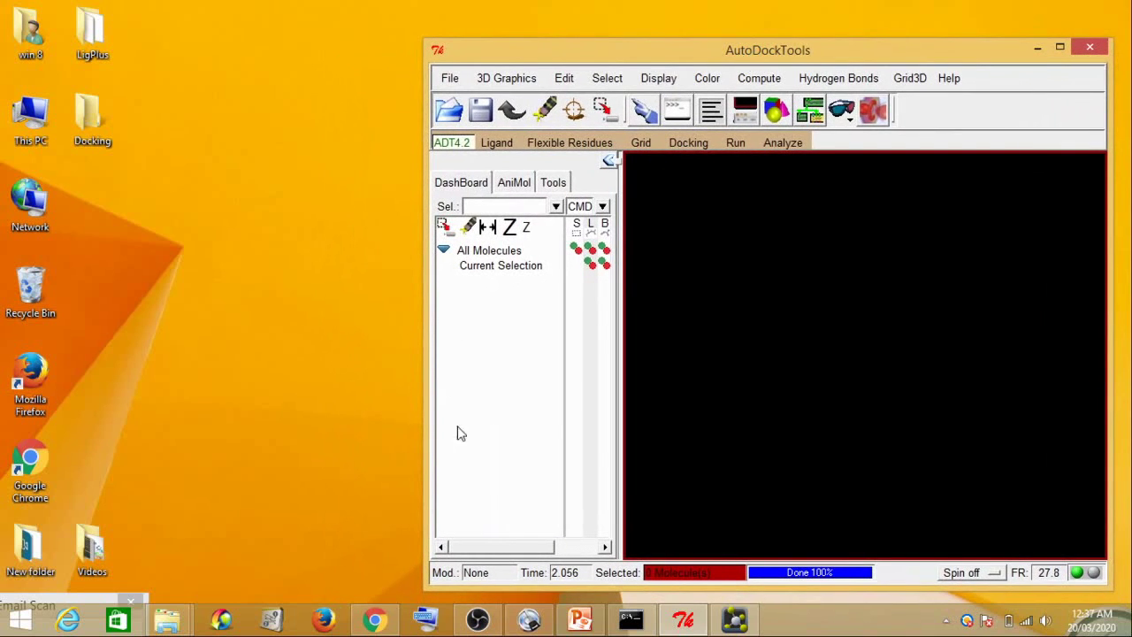
# Bring back the Docking folder as a smaller window and place it beside the AutoDockTools window
pyautogui.moveTo(185, 623)
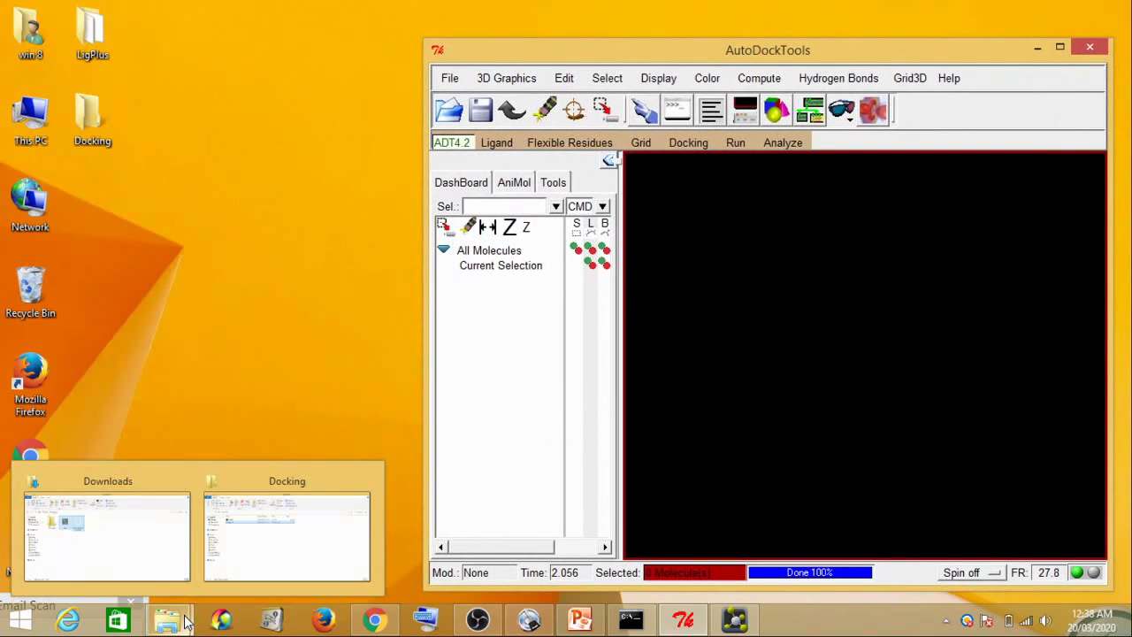
pyautogui.click(115, 526)
pyautogui.click(1060, 8)
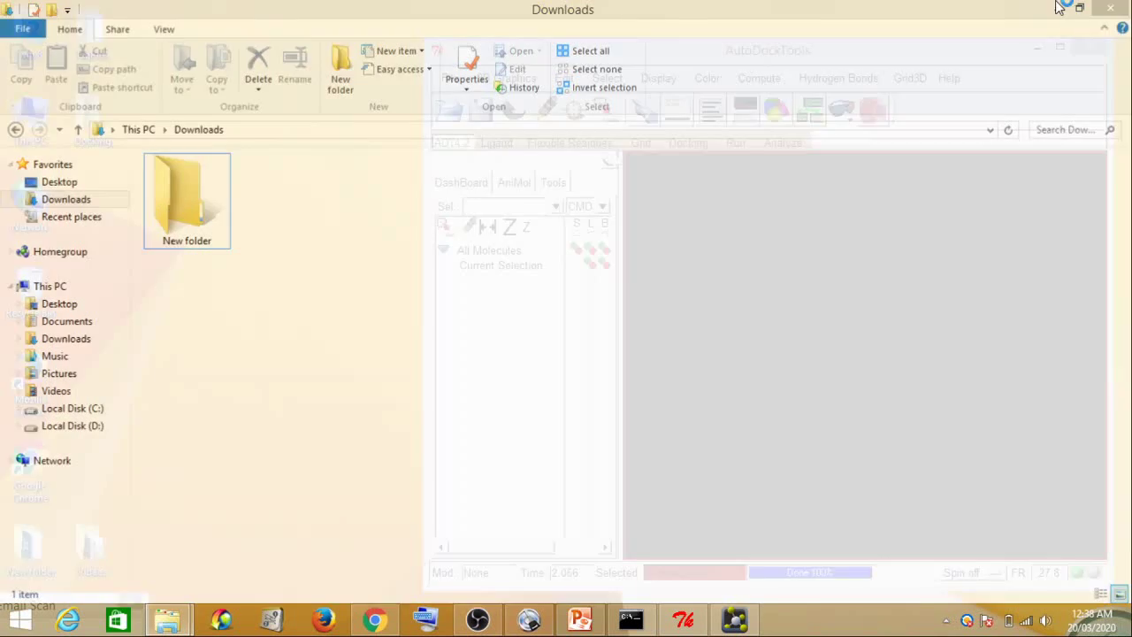
pyautogui.moveTo(168, 619)
pyautogui.click(256, 540)
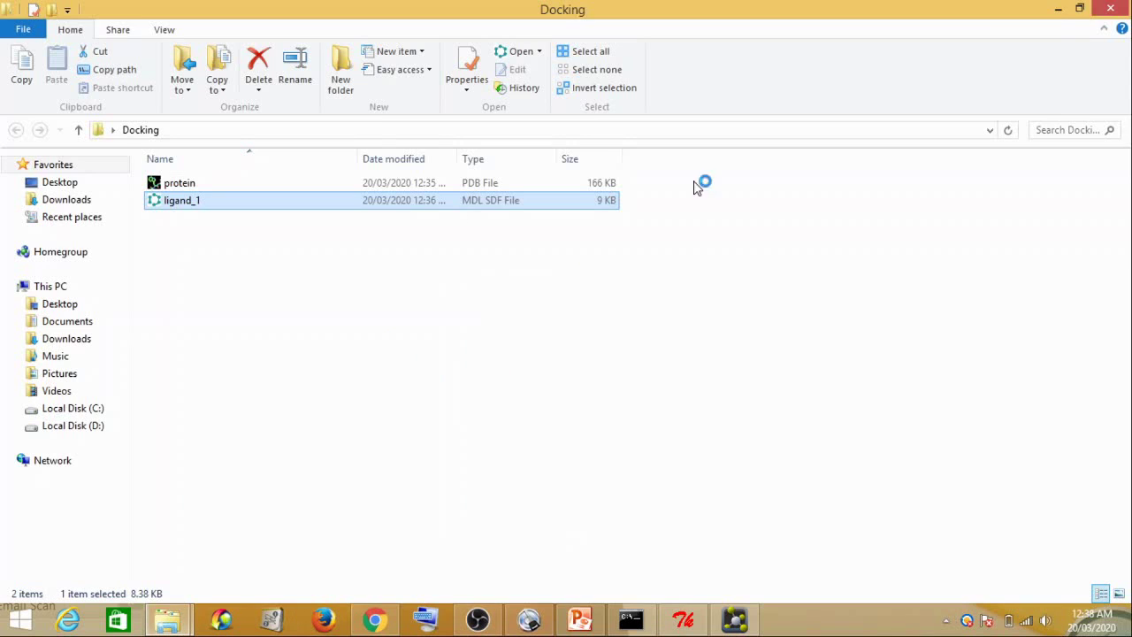
pyautogui.click(1079, 7)
pyautogui.moveTo(492, 12); pyautogui.dragTo(323, 74)
# Load the protein file from the Docking folder into AutoDockTools and minimize the folder window
pyautogui.click(77, 248)
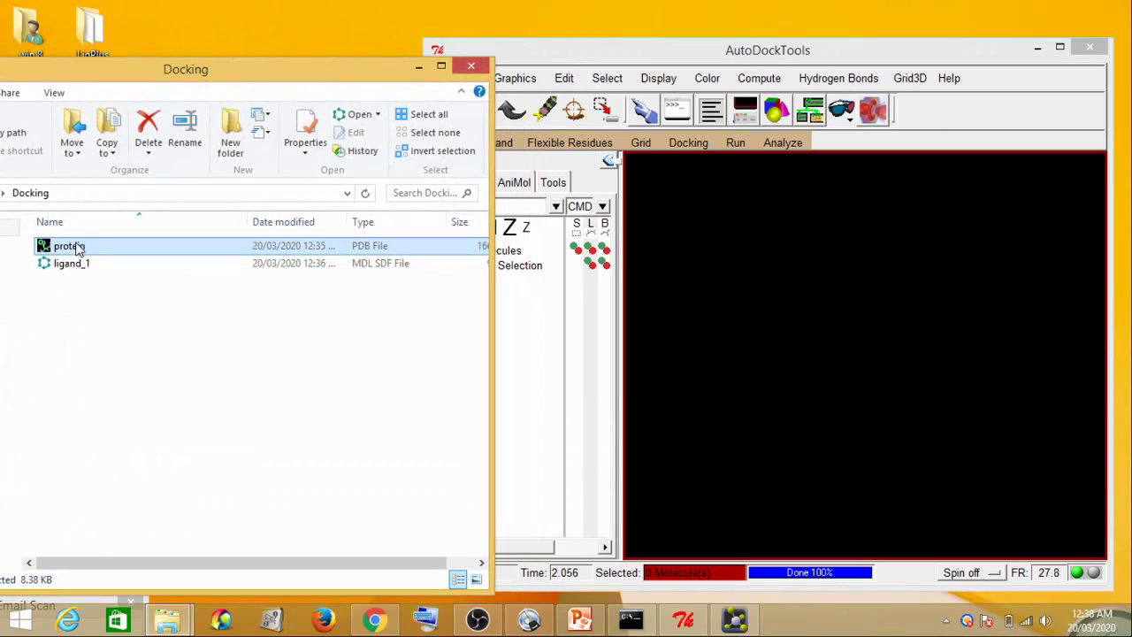
pyautogui.moveTo(76, 250); pyautogui.dragTo(502, 256)
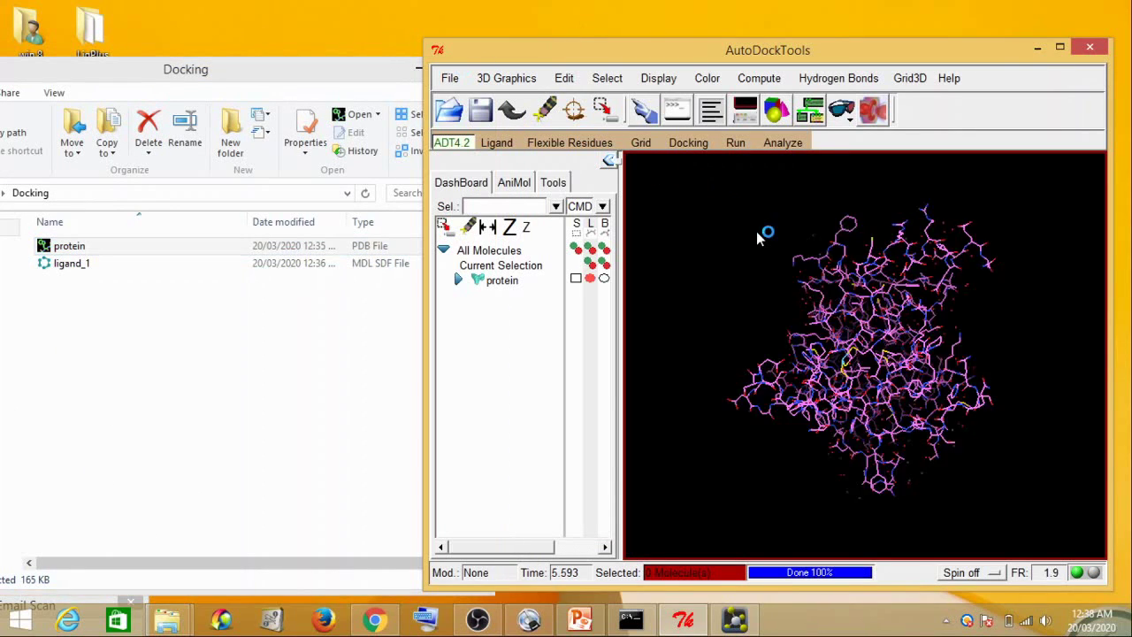
pyautogui.moveTo(984, 332); pyautogui.dragTo(901, 363)
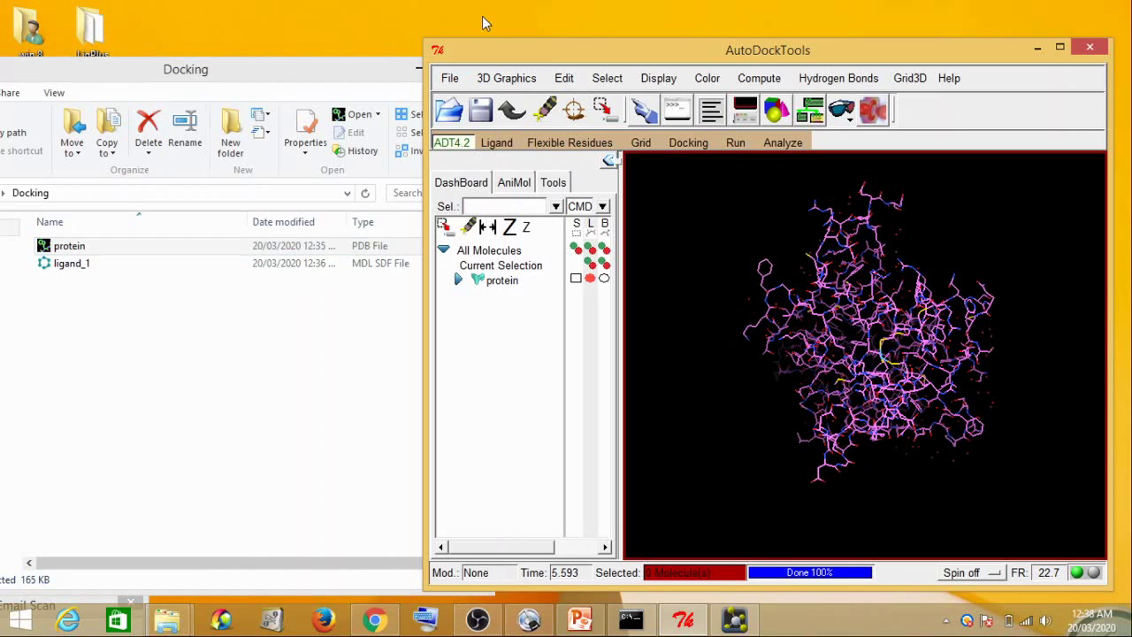
pyautogui.click(349, 81)
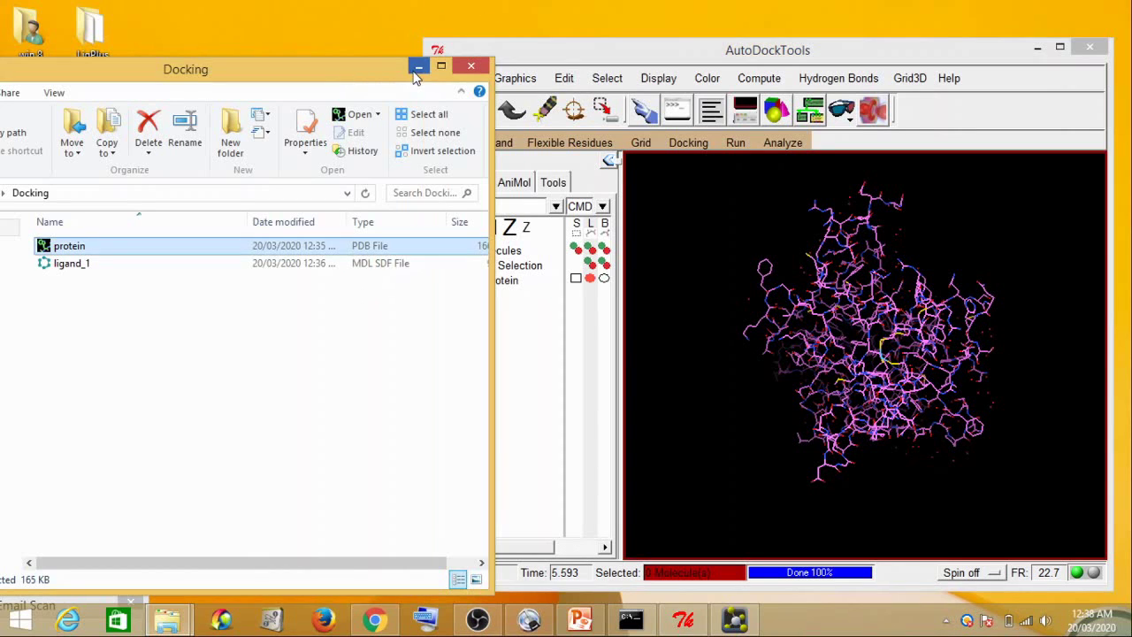
pyautogui.click(413, 75)
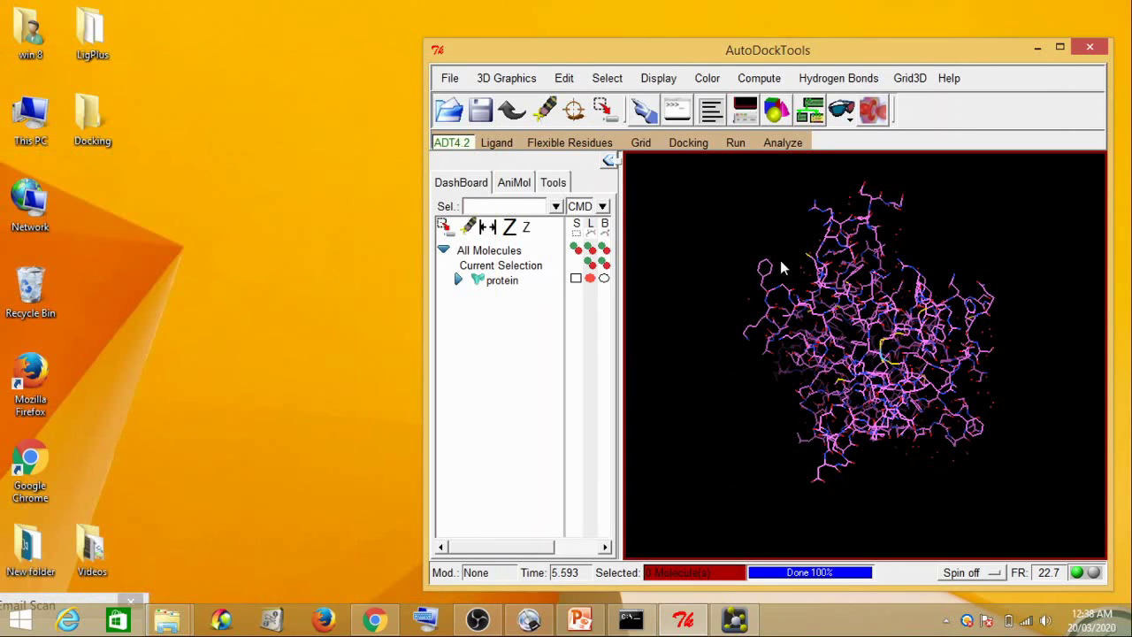
# Delete the water molecules from the protein and inspect the structure from several angles
pyautogui.click(561, 80)
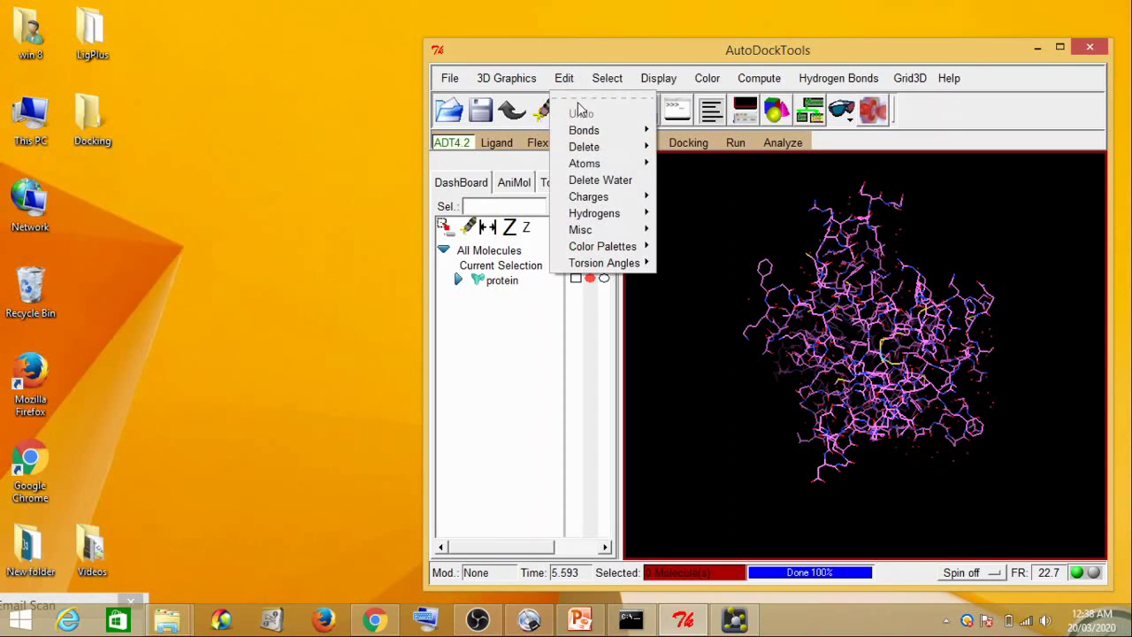
pyautogui.click(617, 182)
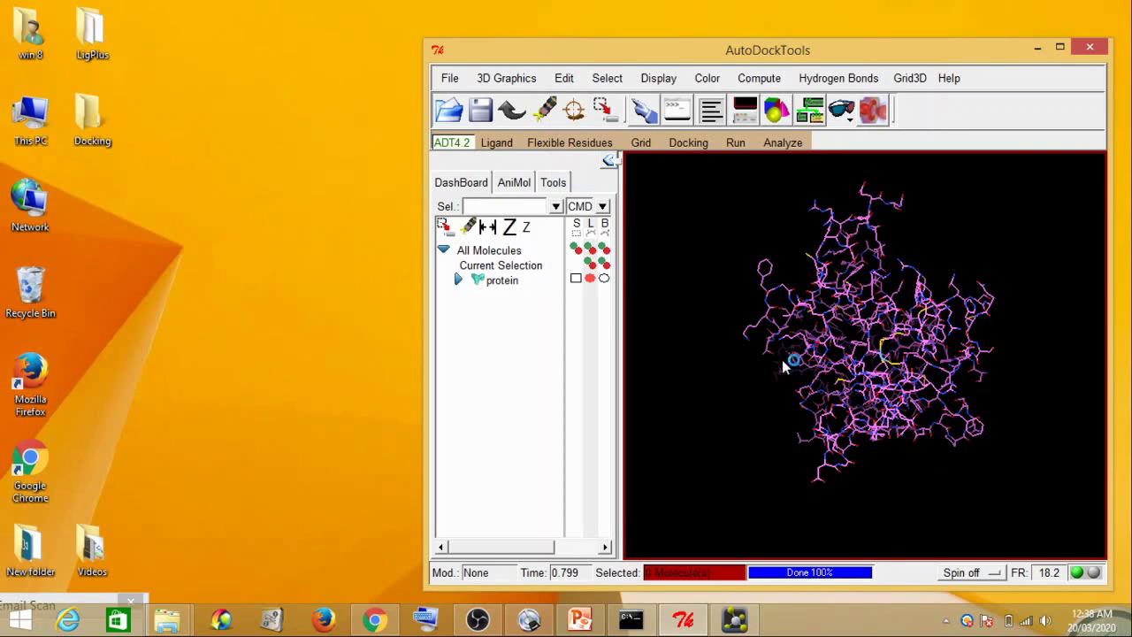
pyautogui.moveTo(788, 366); pyautogui.dragTo(934, 287, button='middle')
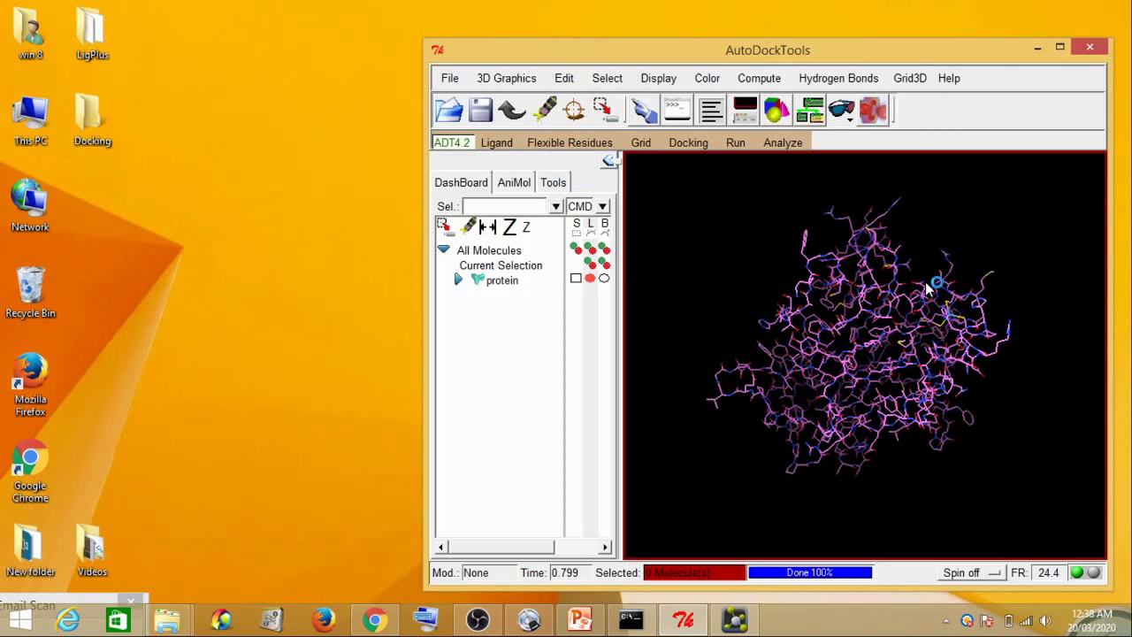
pyautogui.moveTo(831, 409); pyautogui.dragTo(889, 340, button='middle')
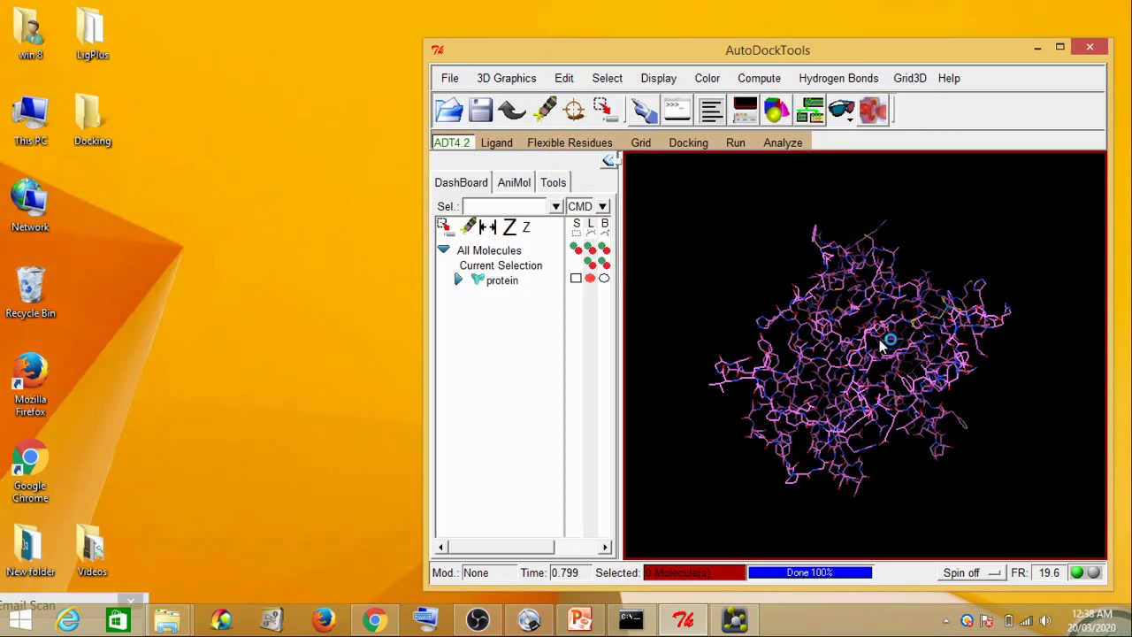
pyautogui.moveTo(826, 416)
pyautogui.mouseDown(button='middle')
pyautogui.moveTo(891, 374)
pyautogui.moveTo(906, 462)
pyautogui.moveTo(876, 460)
pyautogui.moveTo(832, 402)
pyautogui.mouseUp(button='middle')
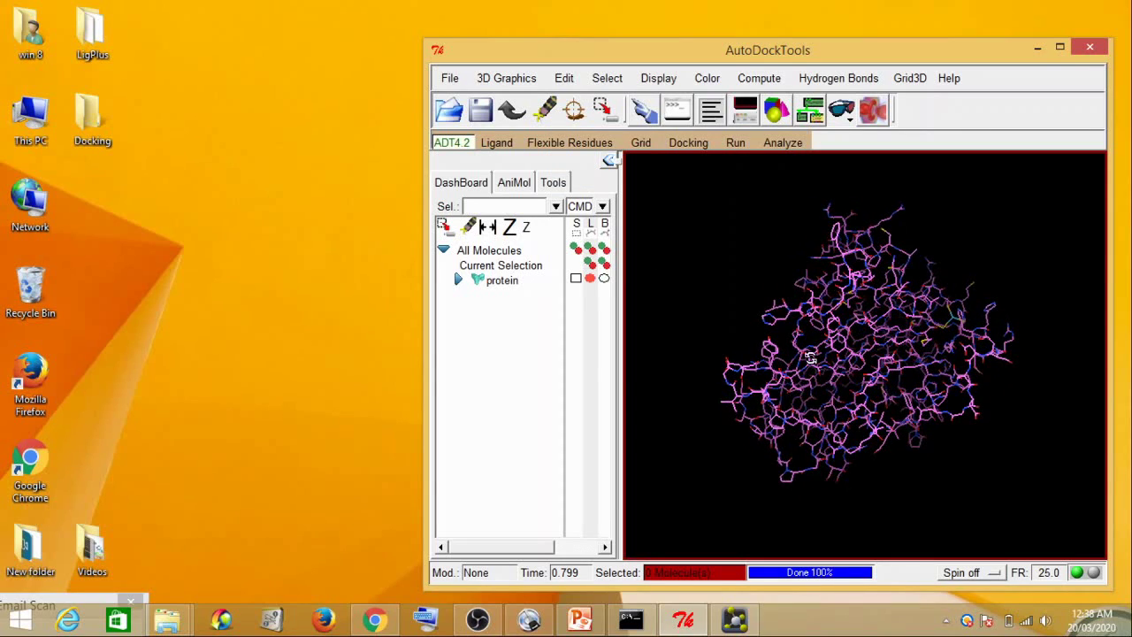
pyautogui.moveTo(811, 357); pyautogui.dragTo(748, 268, button='middle')
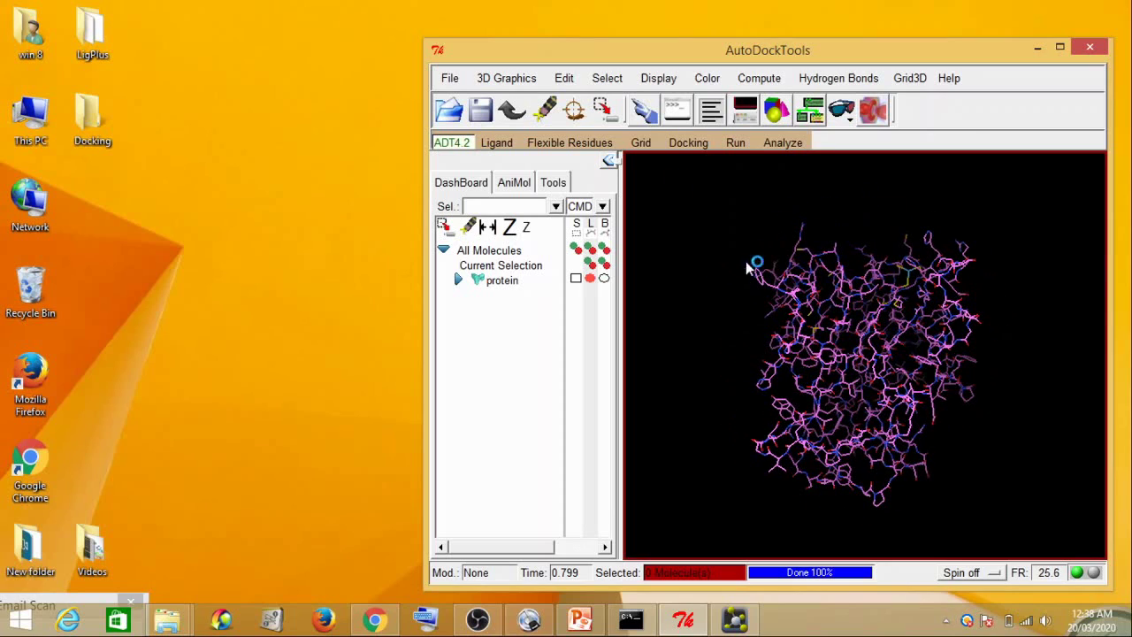
# Add all hydrogens to the protein with the noBondOrder method, renumbering atoms to include the new hydrogens
pyautogui.click(566, 78)
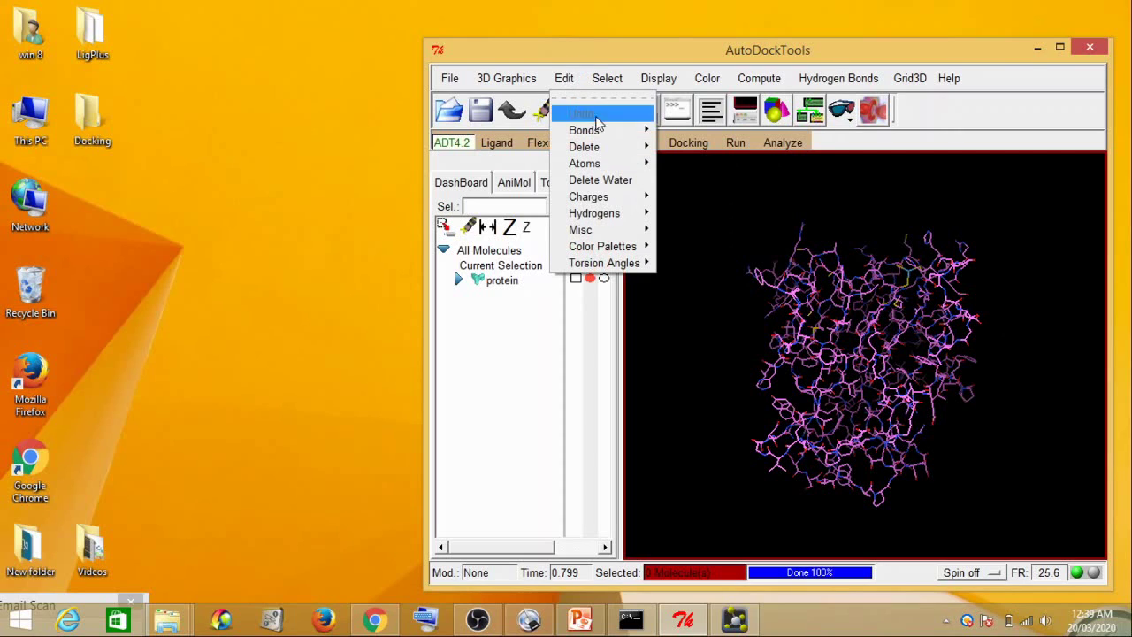
pyautogui.moveTo(639, 217)
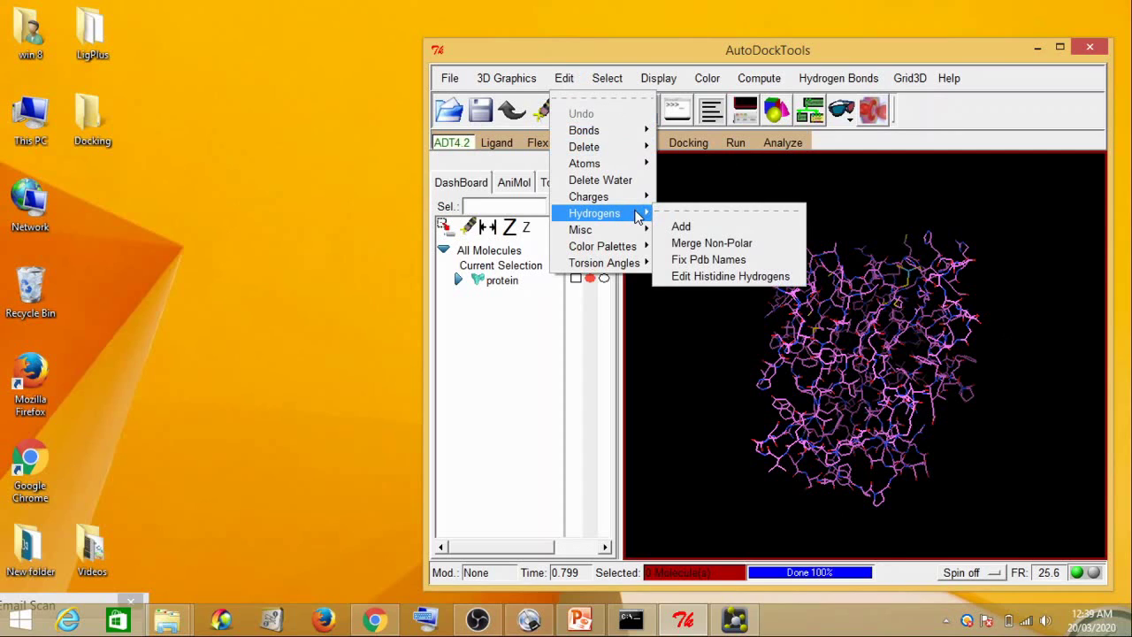
pyautogui.click(683, 226)
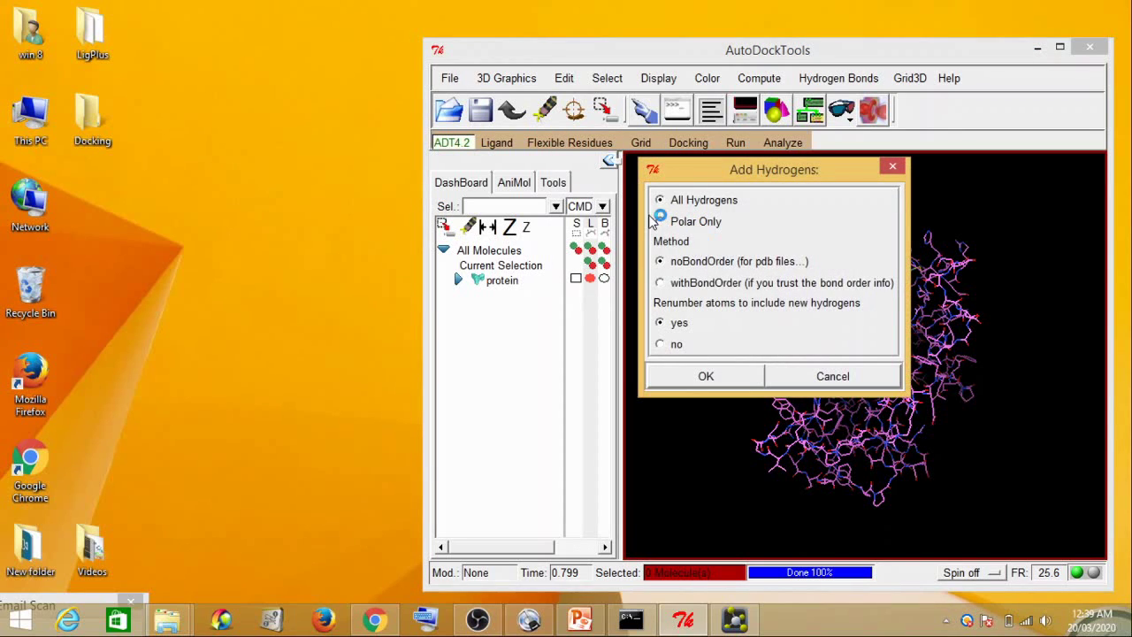
pyautogui.click(743, 377)
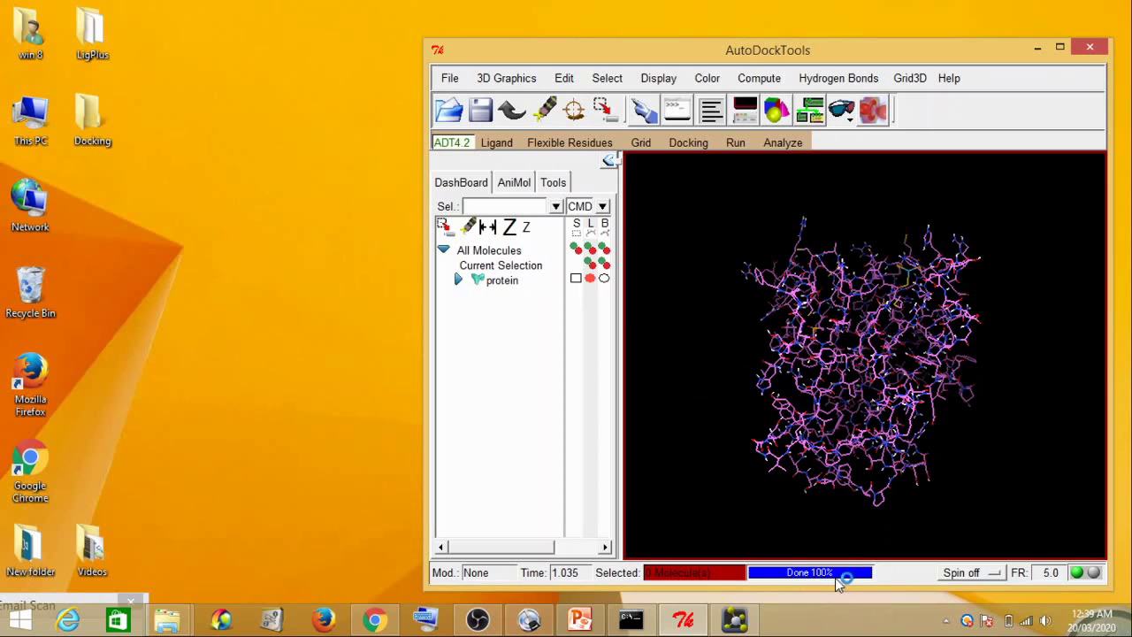
pyautogui.moveTo(931, 354); pyautogui.dragTo(867, 396)
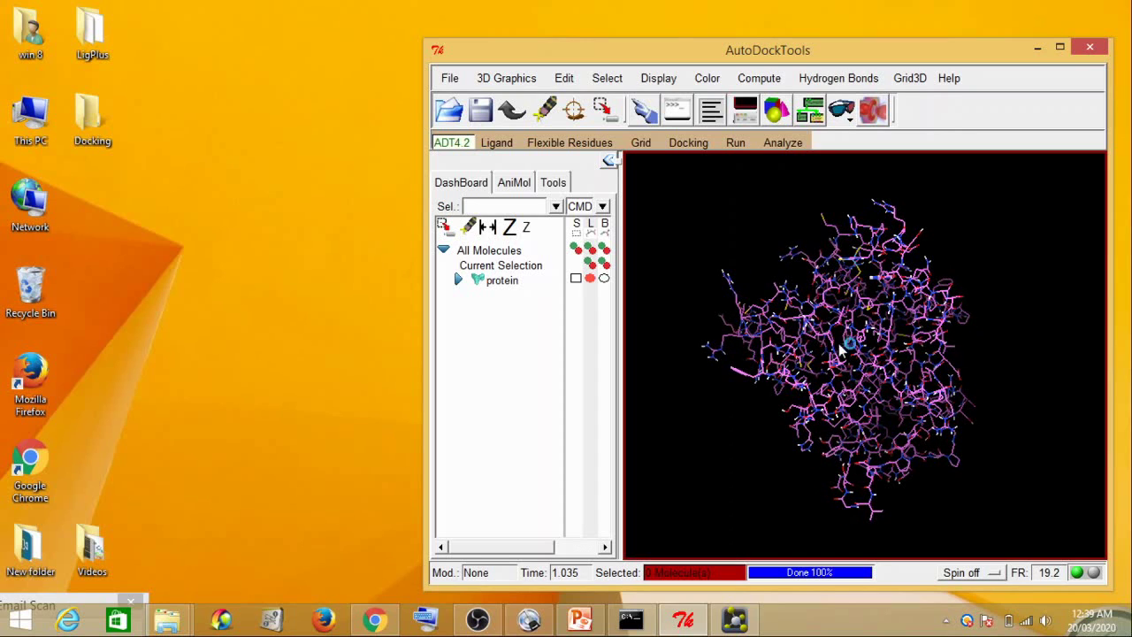
# Add Kollman charges to the protein
pyautogui.click(564, 78)
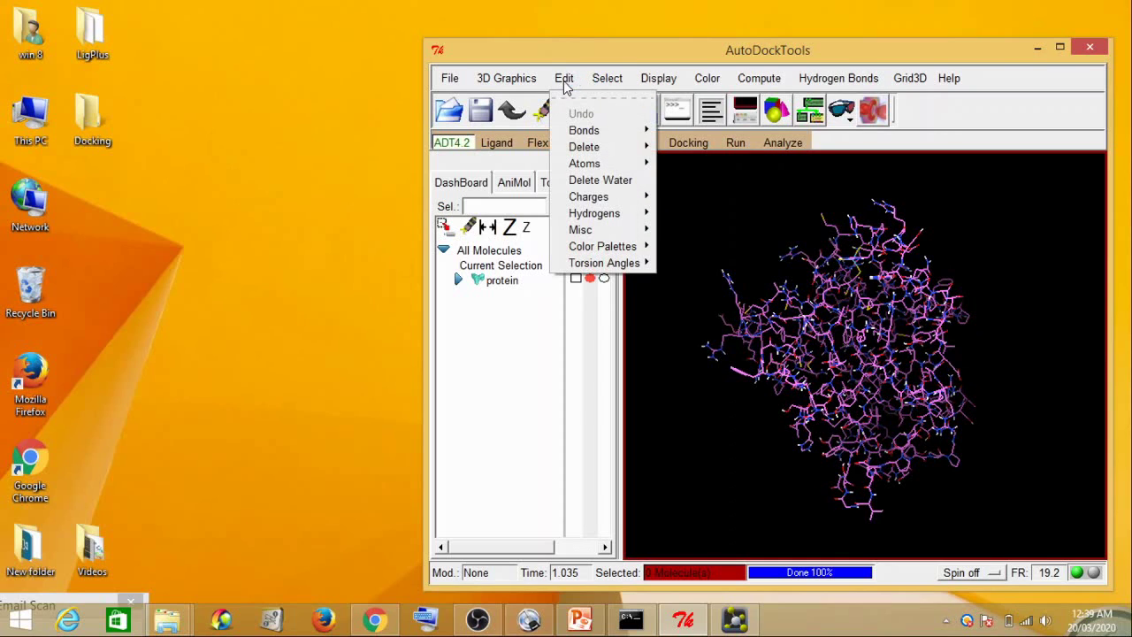
pyautogui.moveTo(601, 203)
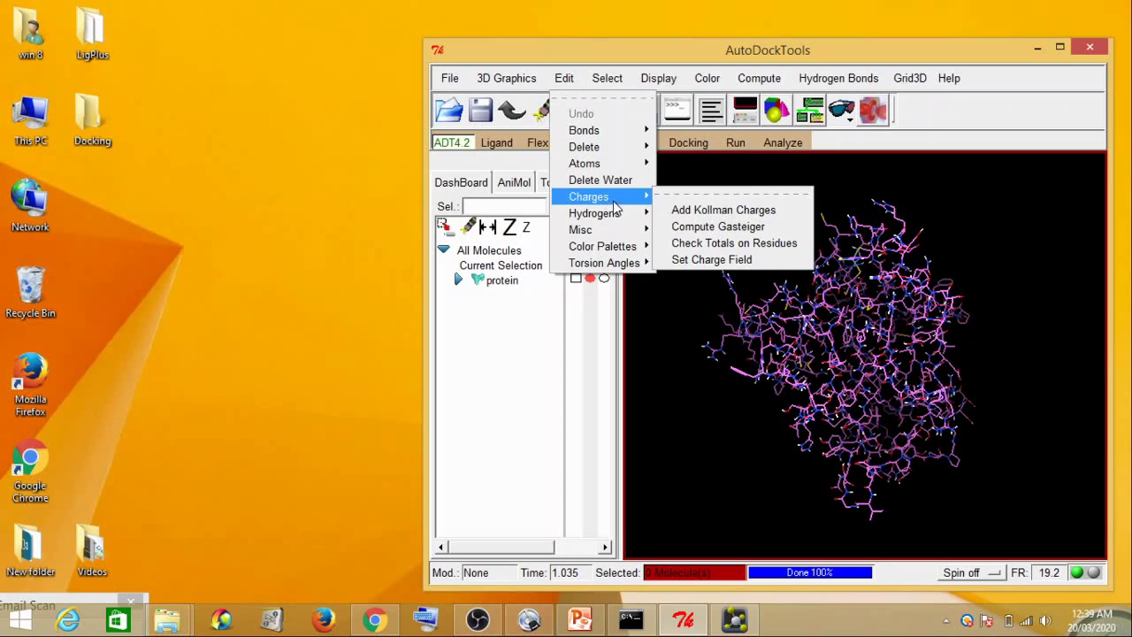
pyautogui.click(738, 212)
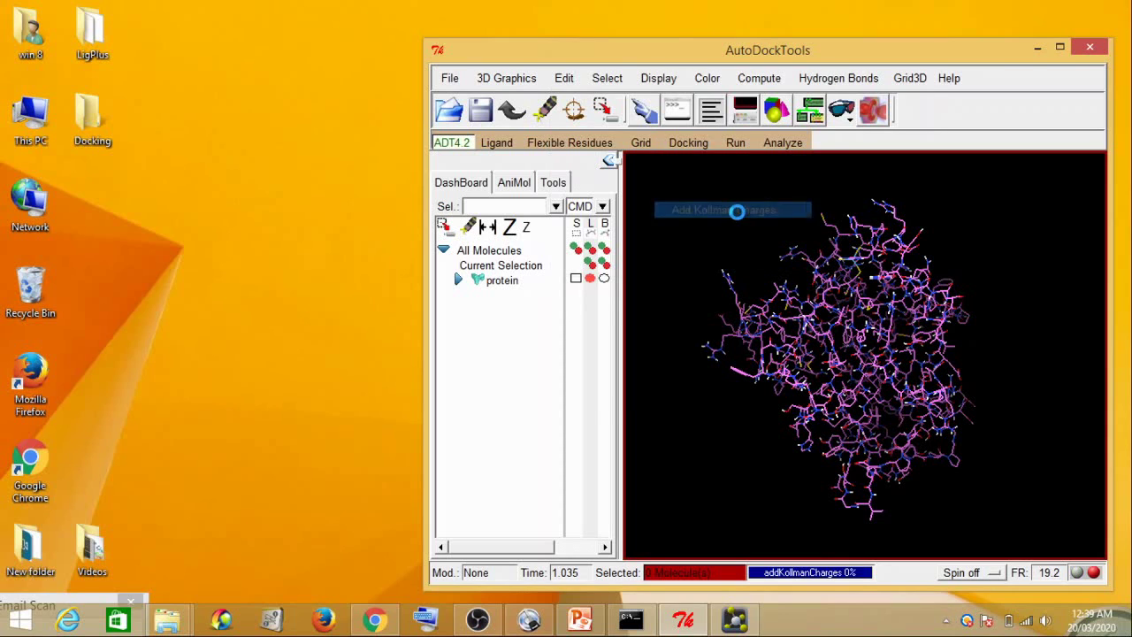
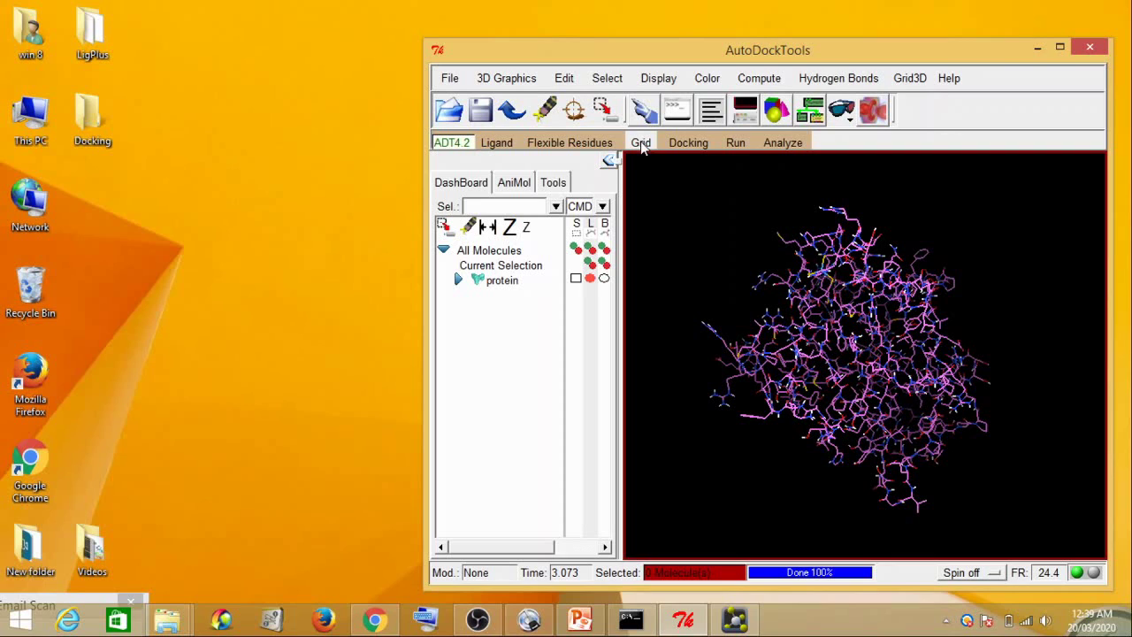
# Choose the loaded protein as the macromolecule for the grid and accept the initialization notice
pyautogui.click(643, 145)
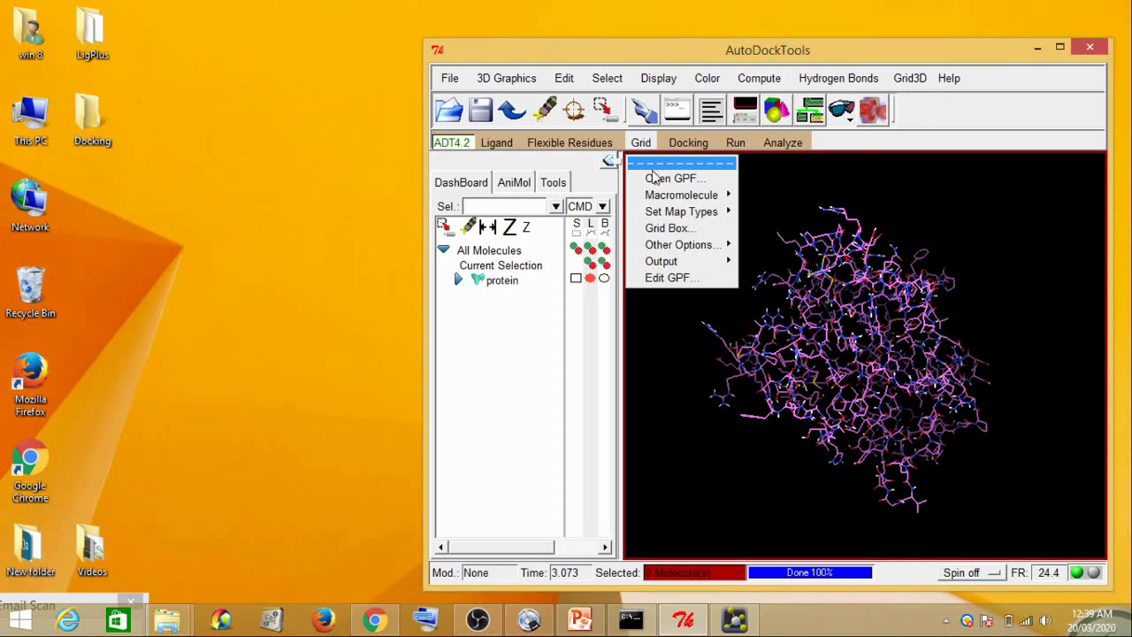
pyautogui.moveTo(681, 199)
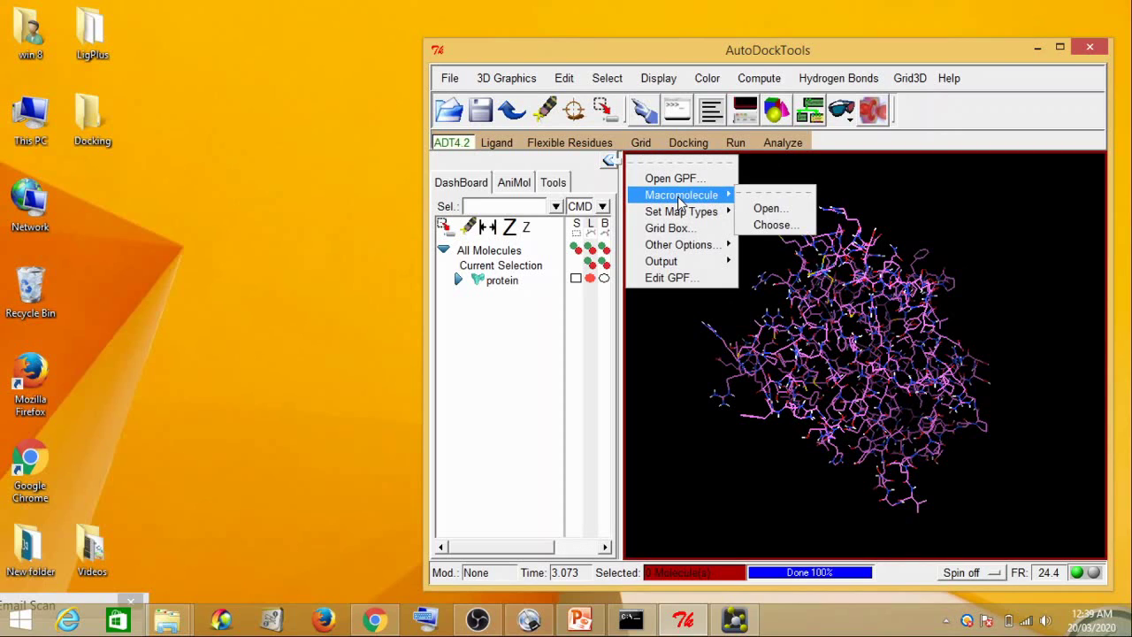
pyautogui.click(768, 224)
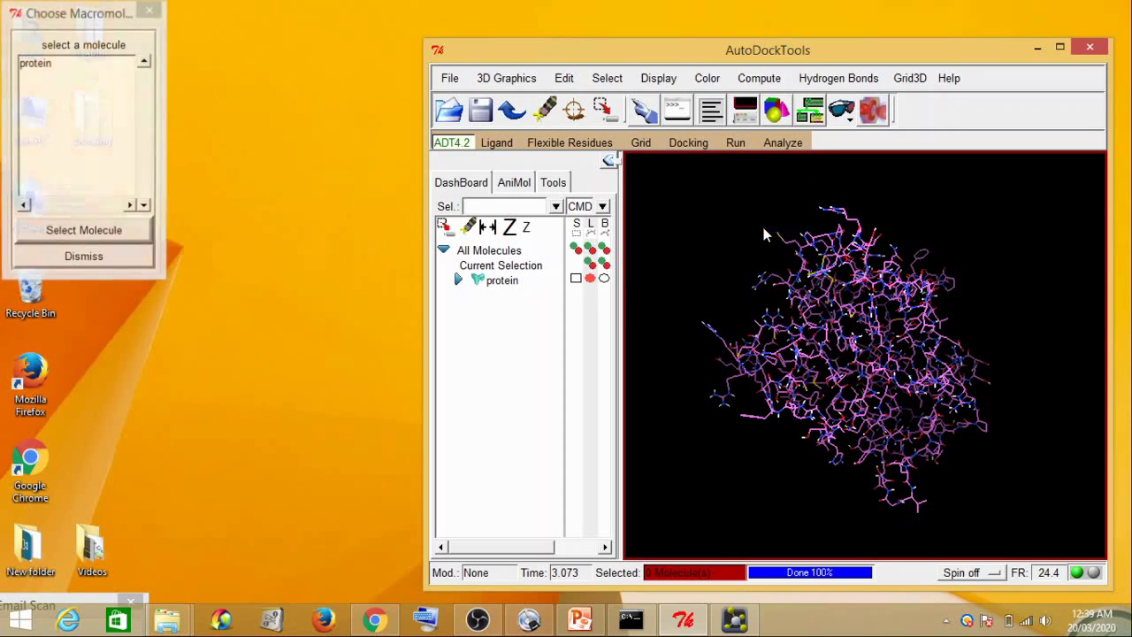
pyautogui.moveTo(97, 21); pyautogui.dragTo(292, 111)
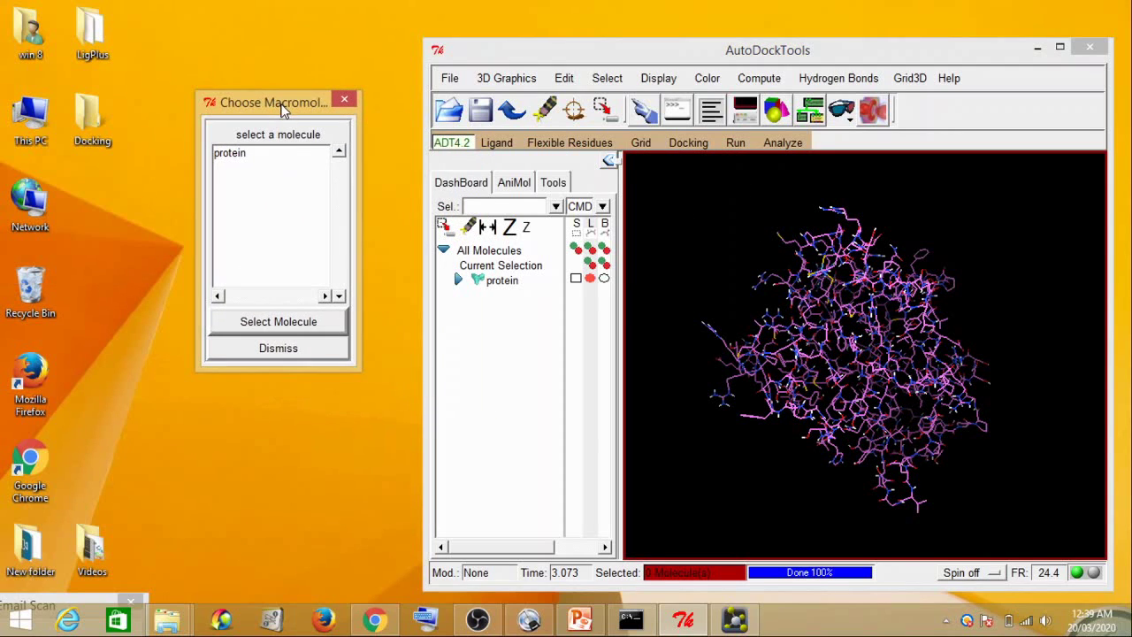
pyautogui.click(236, 158)
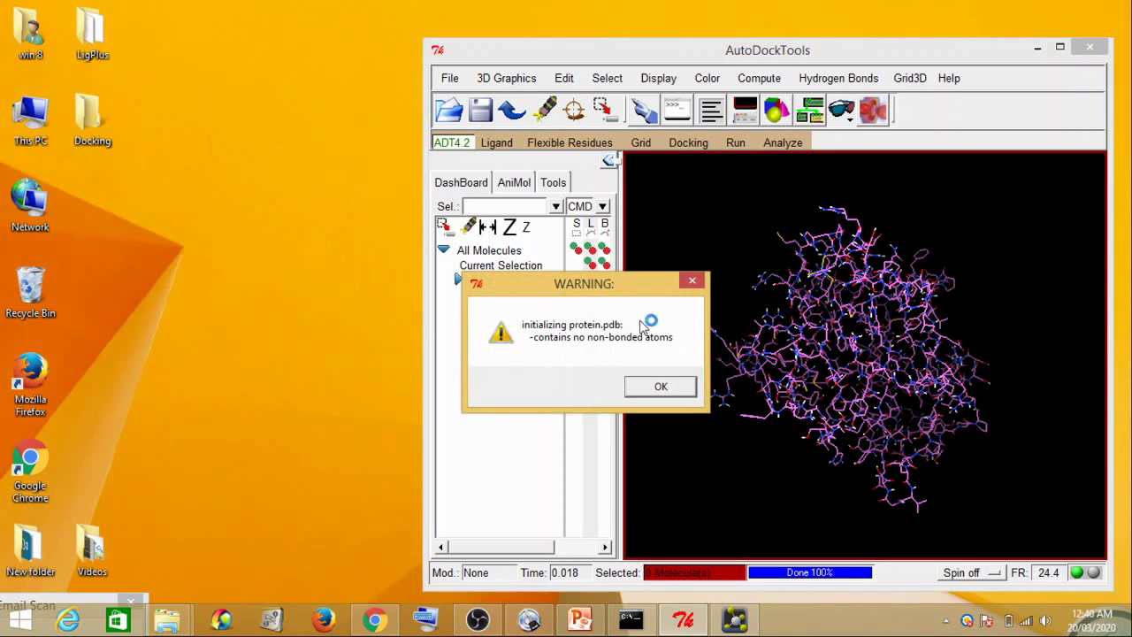
pyautogui.click(659, 395)
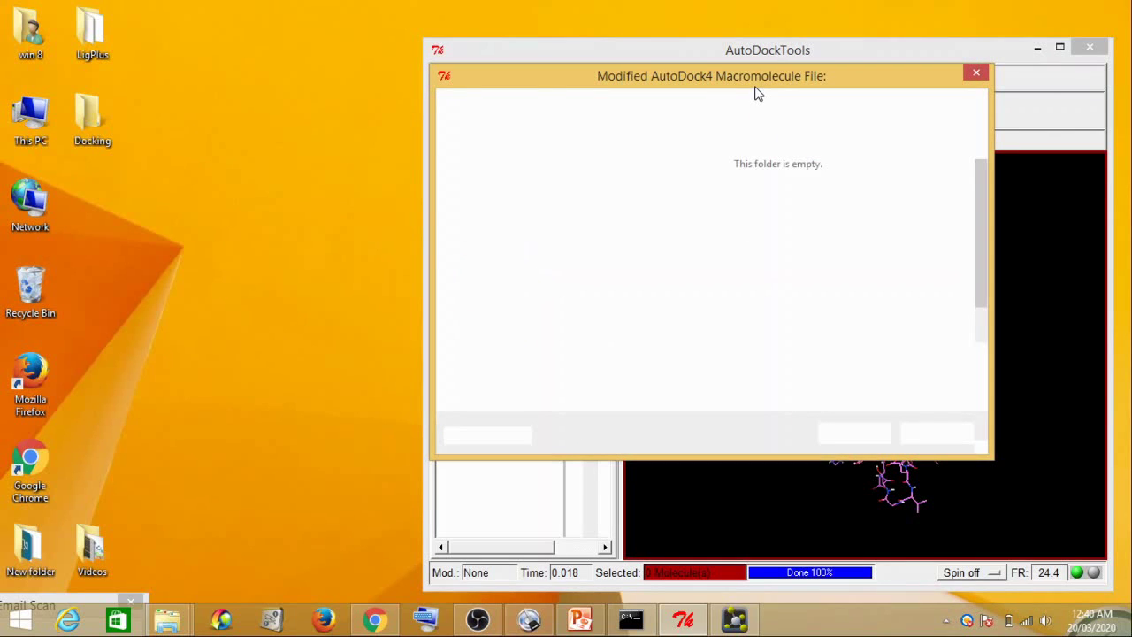
# Save the prepared macromolecule as a PDBQT file named protein in the Docking folder on the desktop and dismiss the charge notice
pyautogui.moveTo(757, 86); pyautogui.dragTo(568, 63)
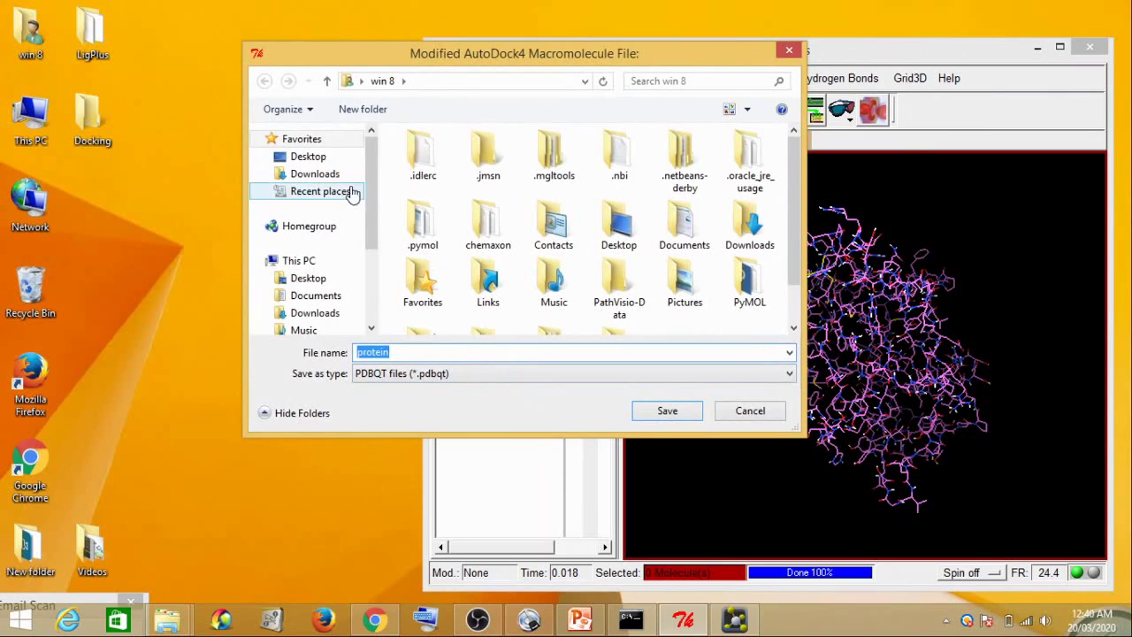
pyautogui.click(314, 157)
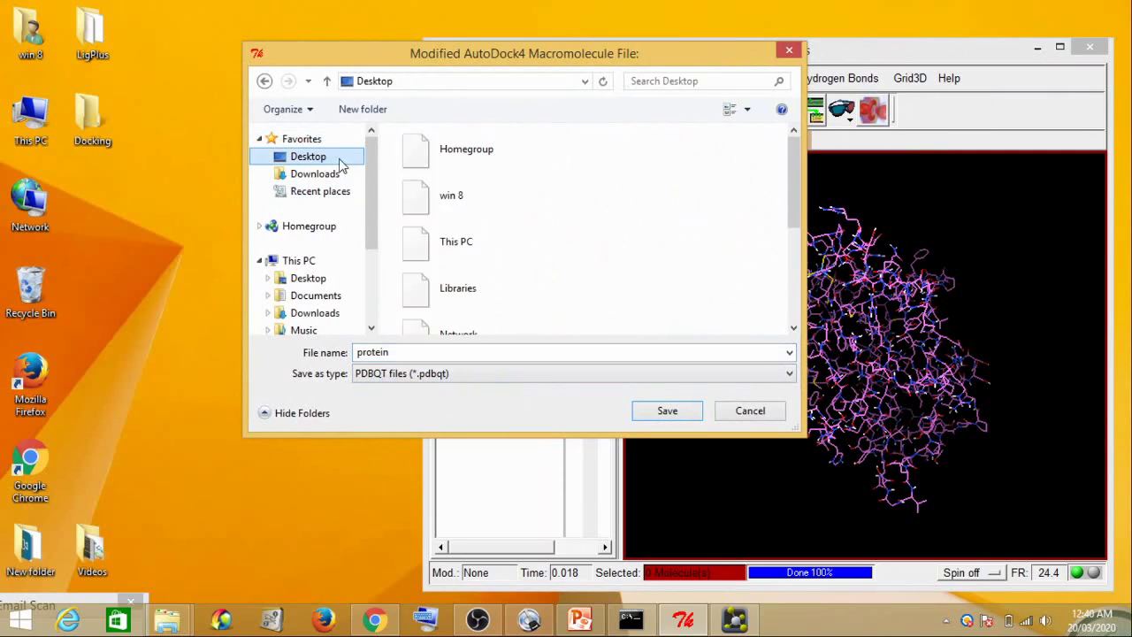
pyautogui.moveTo(789, 190); pyautogui.dragTo(796, 324)
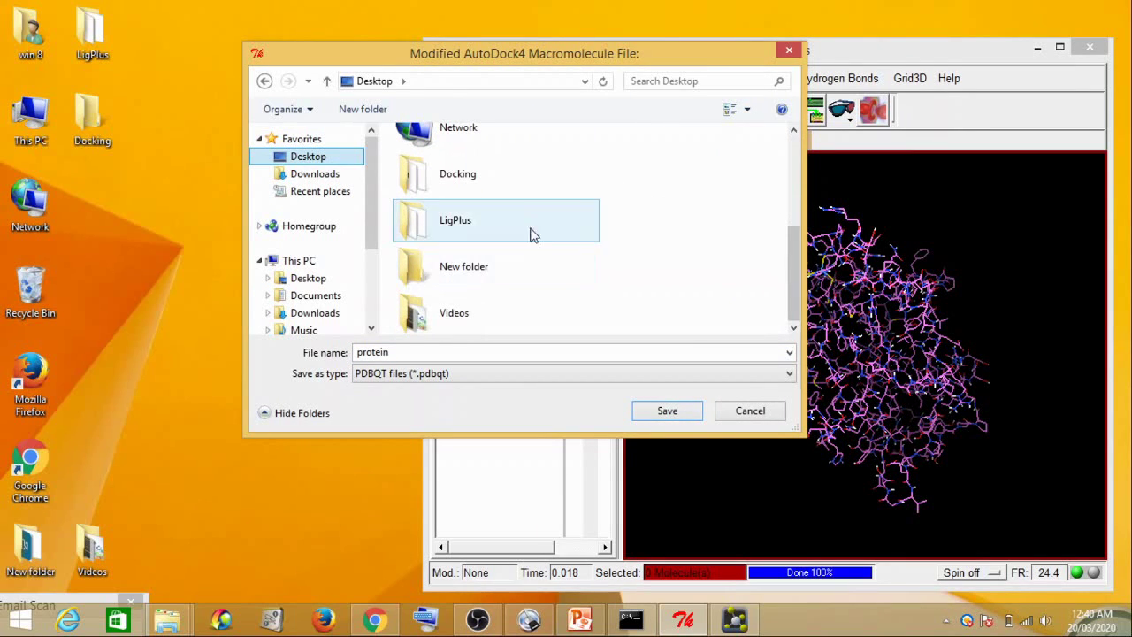
pyautogui.doubleClick(484, 173)
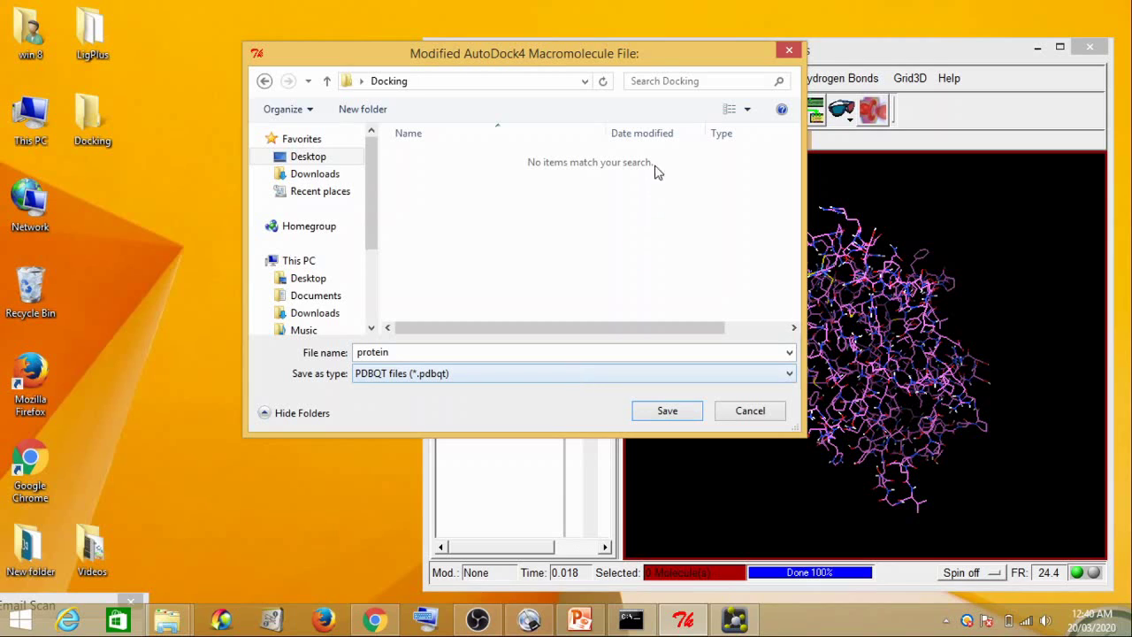
pyautogui.moveTo(650, 62); pyautogui.dragTo(550, 71)
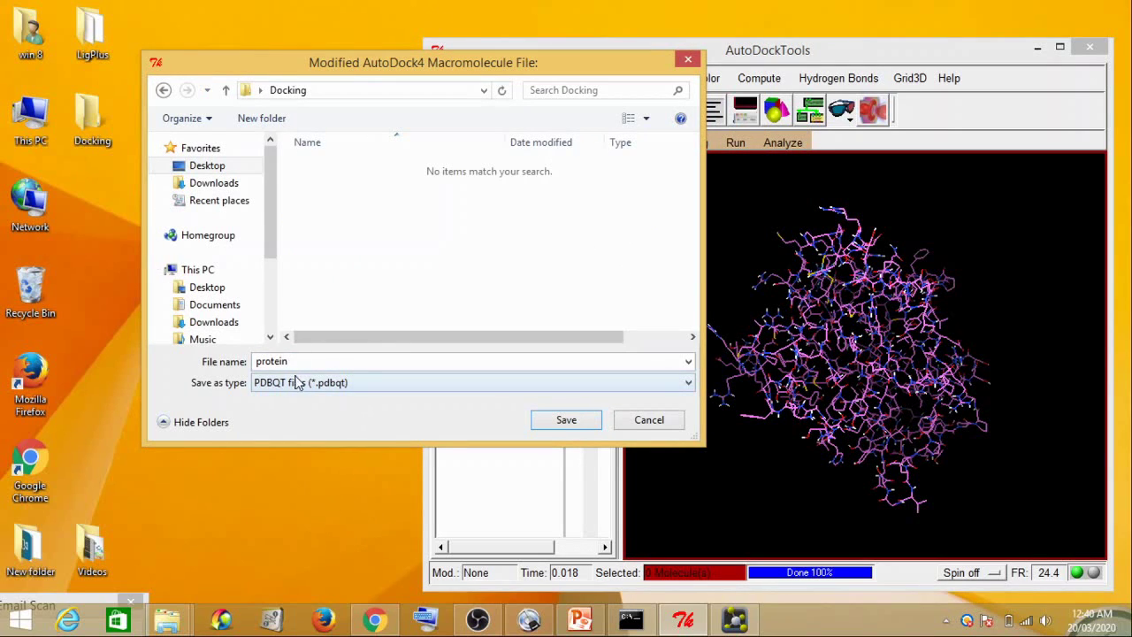
pyautogui.click(569, 421)
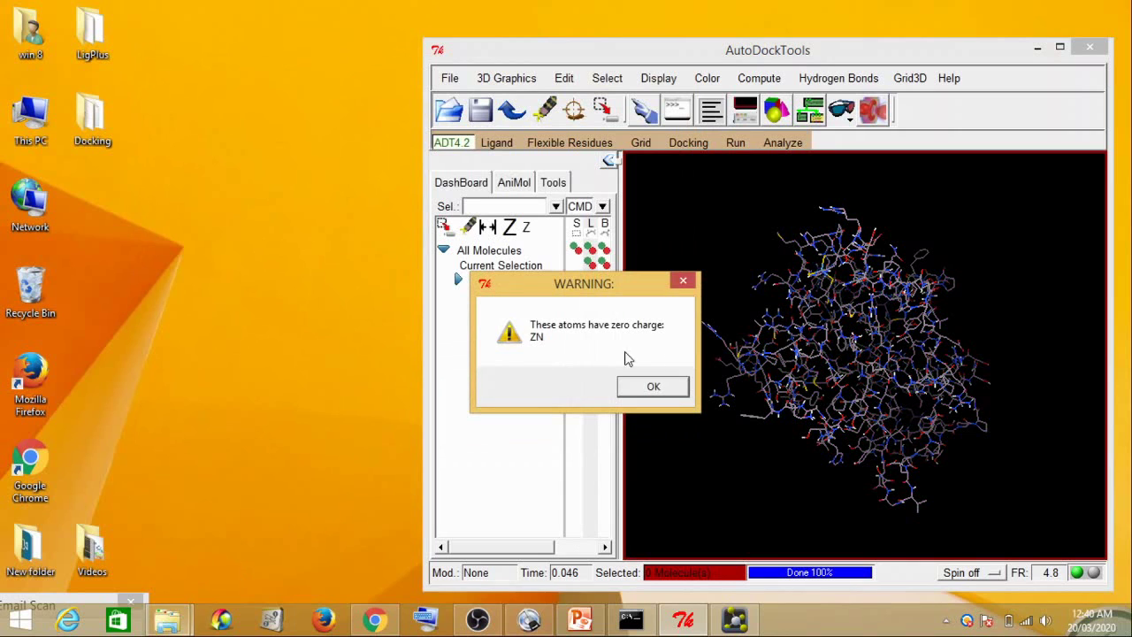
pyautogui.click(653, 387)
# Bring the Docking folder window to the front, reposition it, and select the newly saved protein.pdbqt file
pyautogui.moveTo(187, 619)
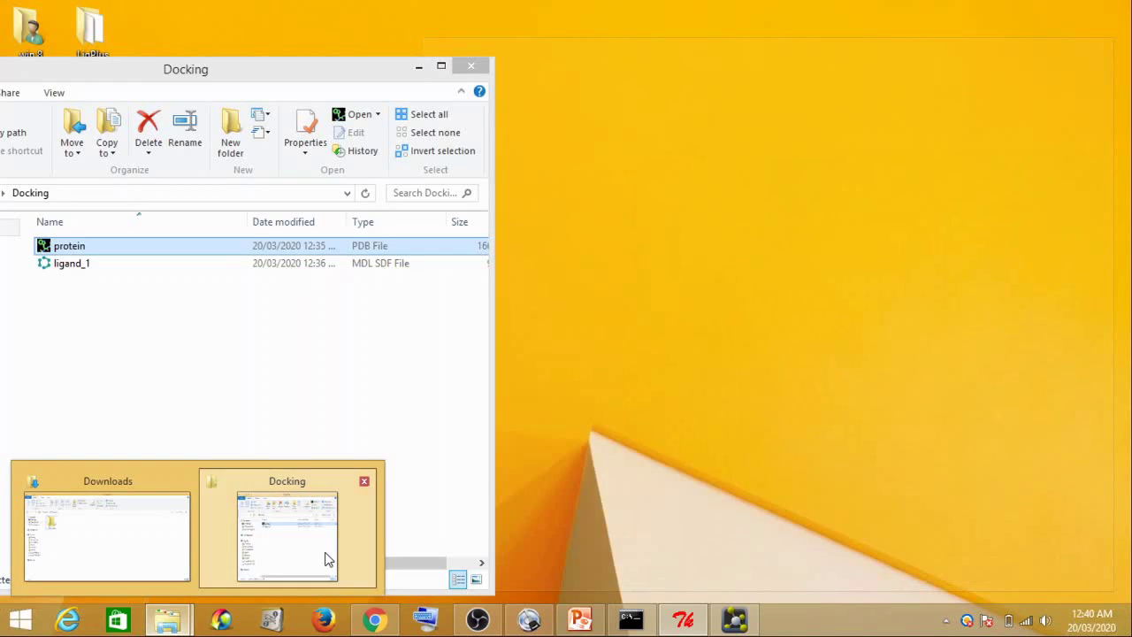
pyautogui.click(323, 556)
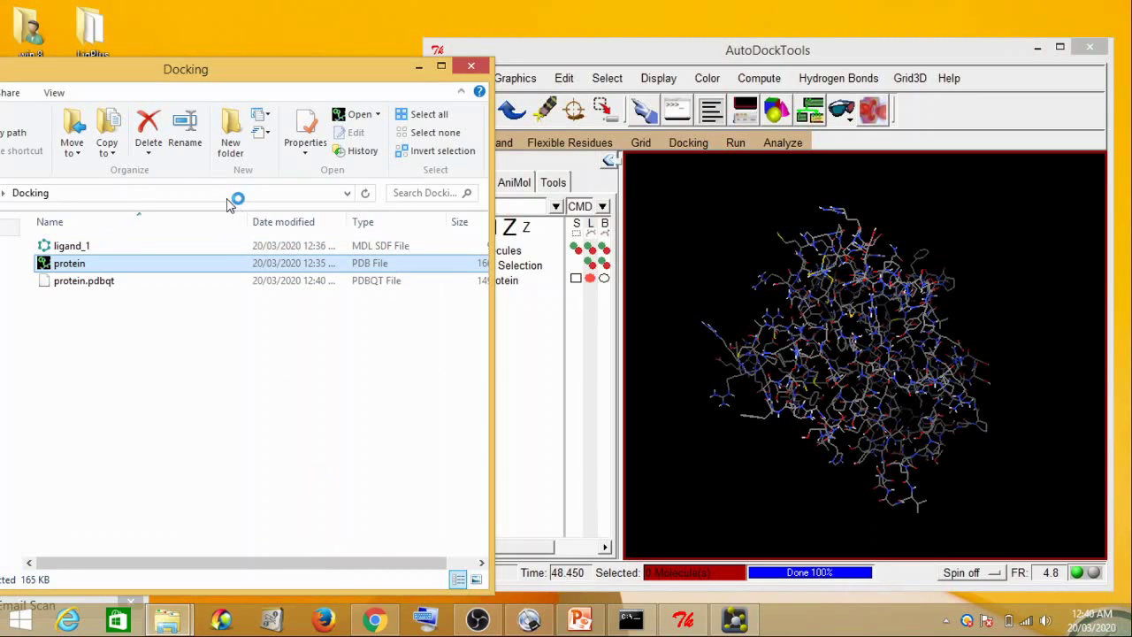
pyautogui.moveTo(291, 68); pyautogui.dragTo(386, 32)
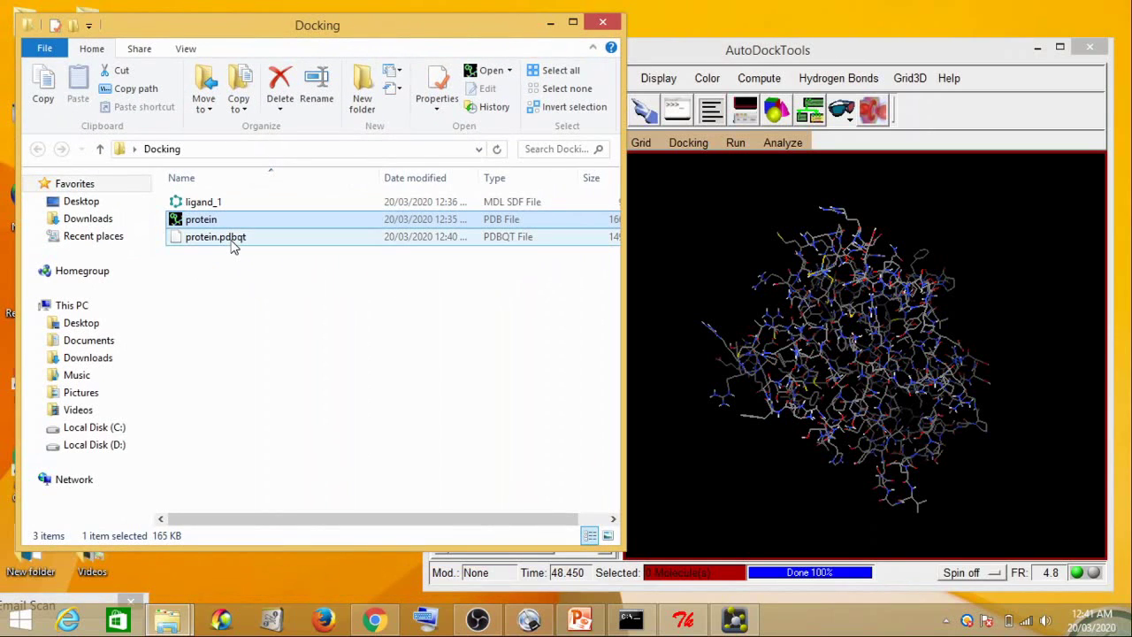
pyautogui.click(212, 236)
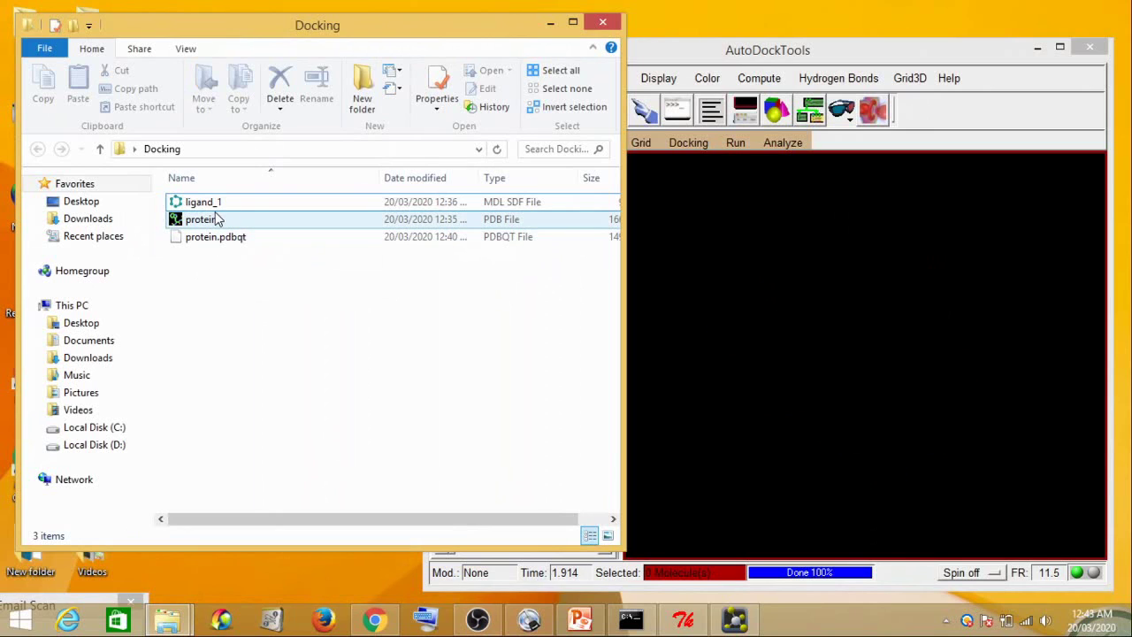
# Try to load the ligand_1 SDF file from the Docking folder into AutoDockTools
pyautogui.click(216, 204)
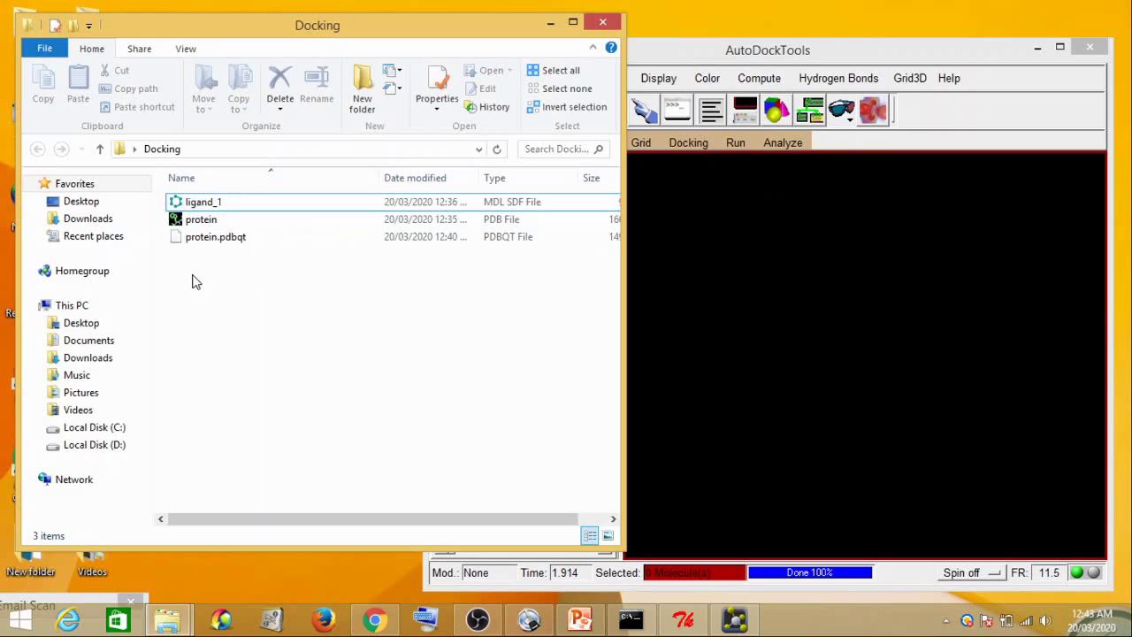
pyautogui.click(190, 208)
pyautogui.doubleClick(191, 204)
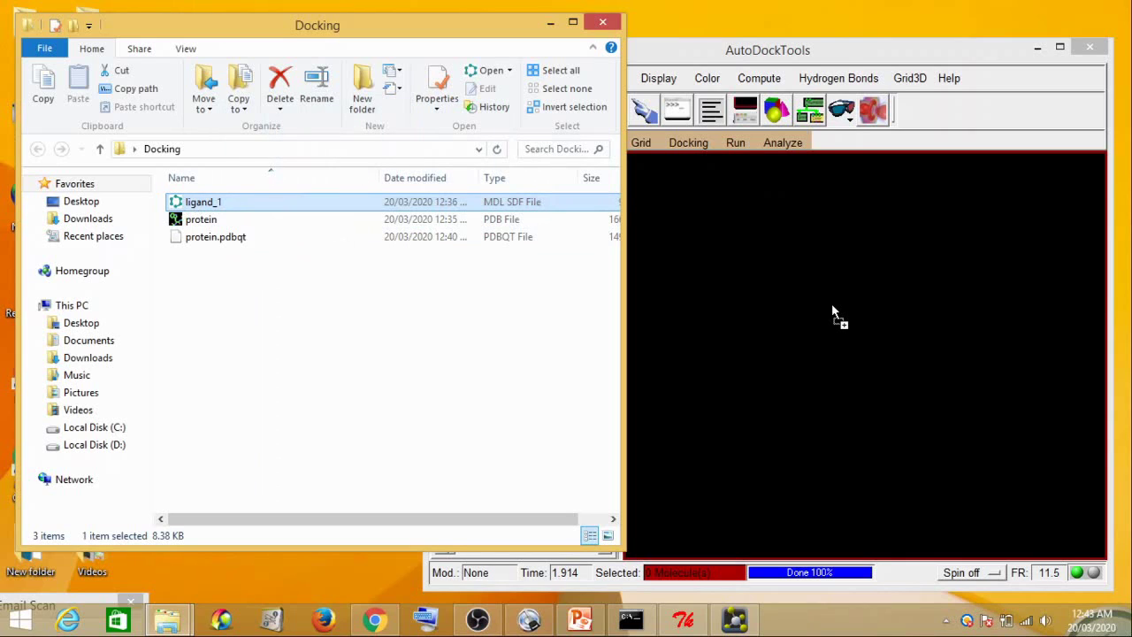
pyautogui.moveTo(831, 307); pyautogui.dragTo(831, 307)
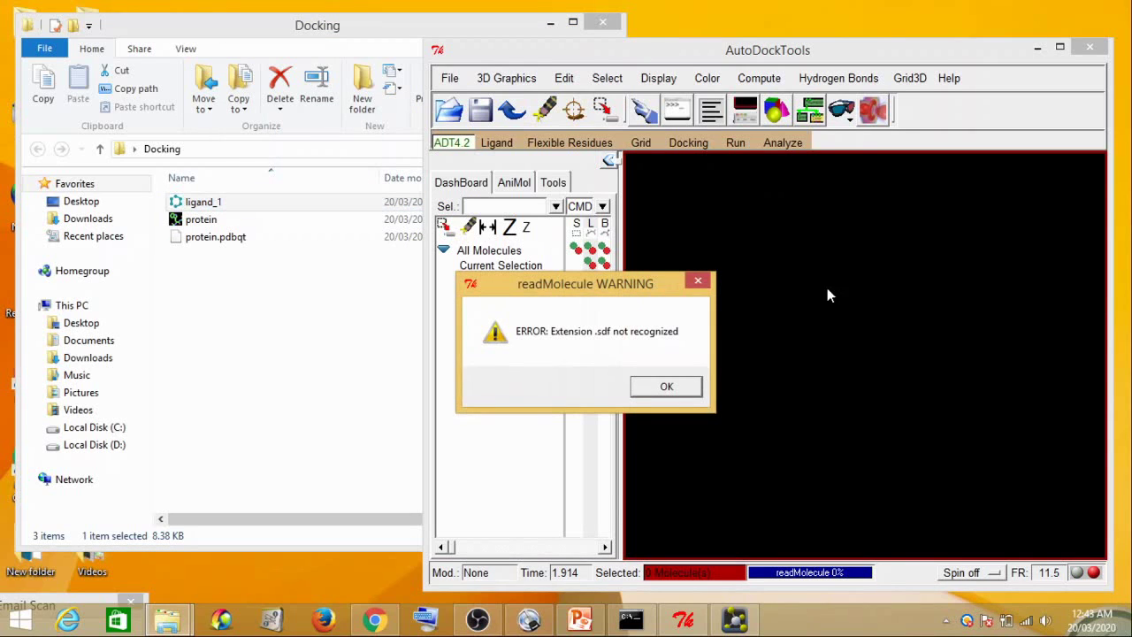
pyautogui.click(666, 388)
pyautogui.click(283, 326)
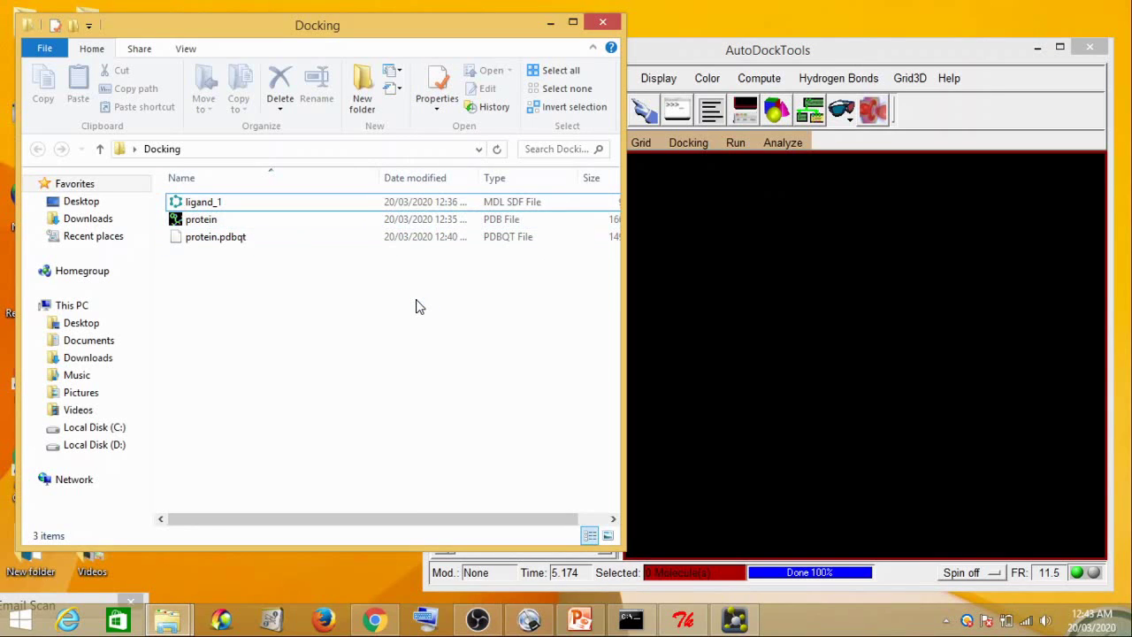
# Switch to PyMOL and arrange its window beside the Docking folder window
pyautogui.click(734, 624)
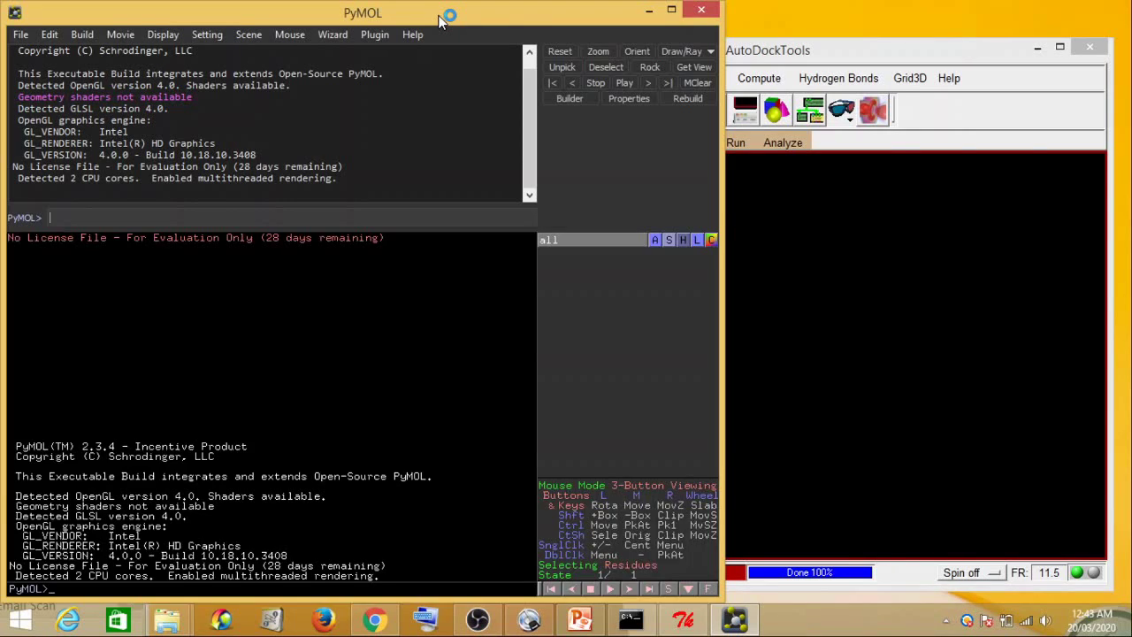
pyautogui.moveTo(440, 19); pyautogui.dragTo(889, 9)
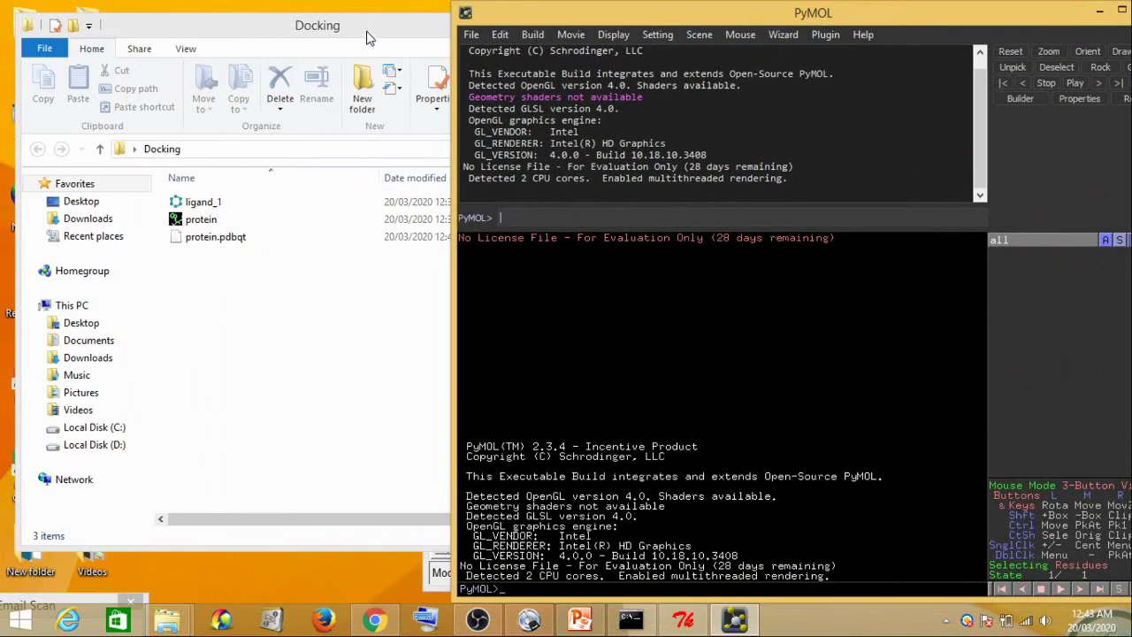
pyautogui.moveTo(369, 39); pyautogui.dragTo(277, 32)
# Load the ligand_1 SDF file from the Docking folder into PyMOL and rotate the molecule to inspect it
pyautogui.click(104, 202)
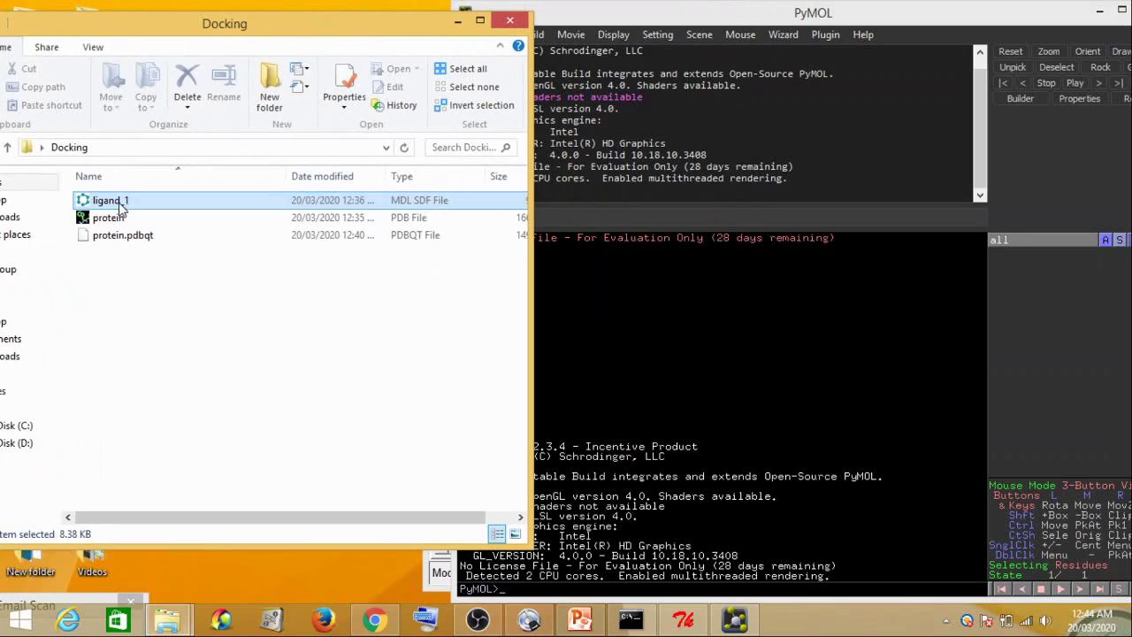
pyautogui.moveTo(105, 201); pyautogui.dragTo(678, 353)
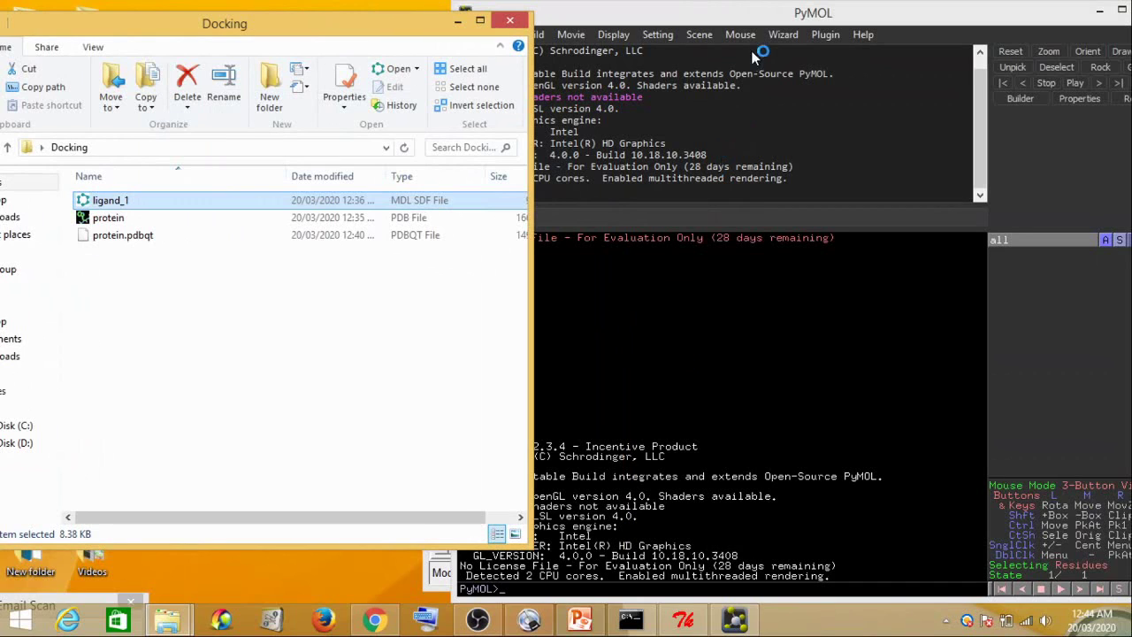
pyautogui.click(768, 19)
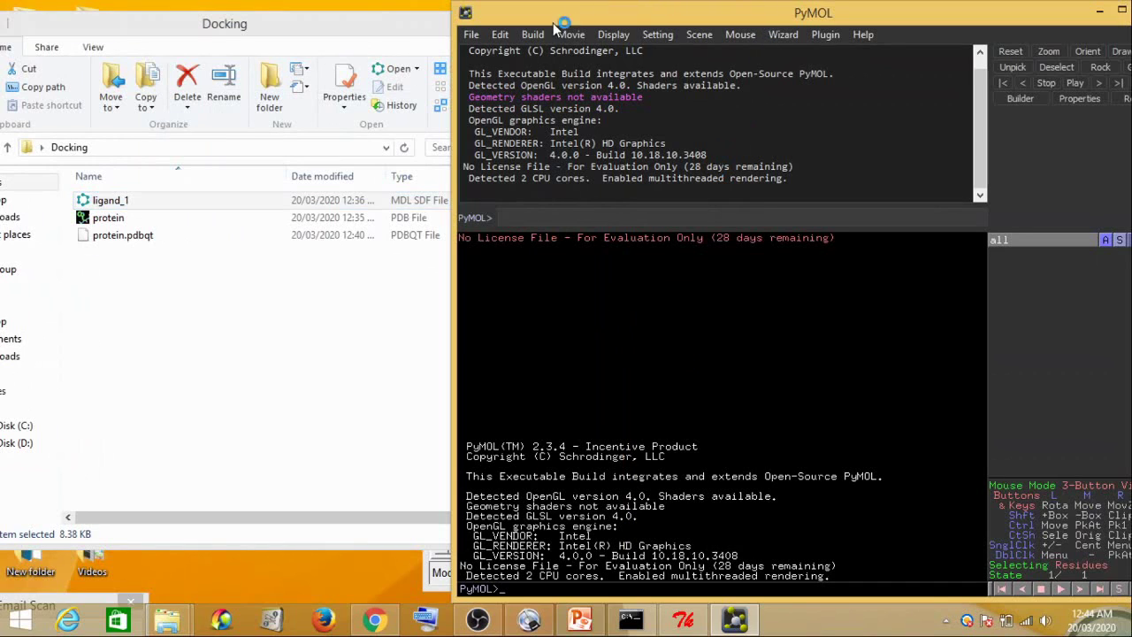
pyautogui.moveTo(678, 277); pyautogui.dragTo(730, 382)
pyautogui.moveTo(844, 390); pyautogui.dragTo(641, 434)
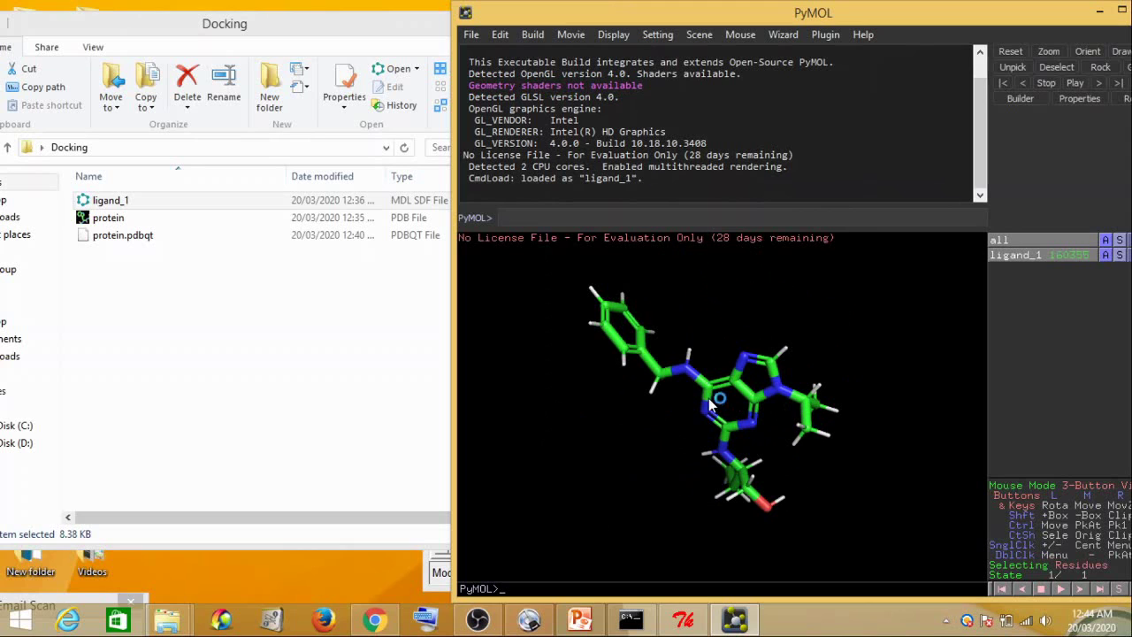
# Export the enabled ligand molecule from PyMOL to the Docking folder as a PDB file named ligand
pyautogui.moveTo(845, 18); pyautogui.dragTo(818, 18)
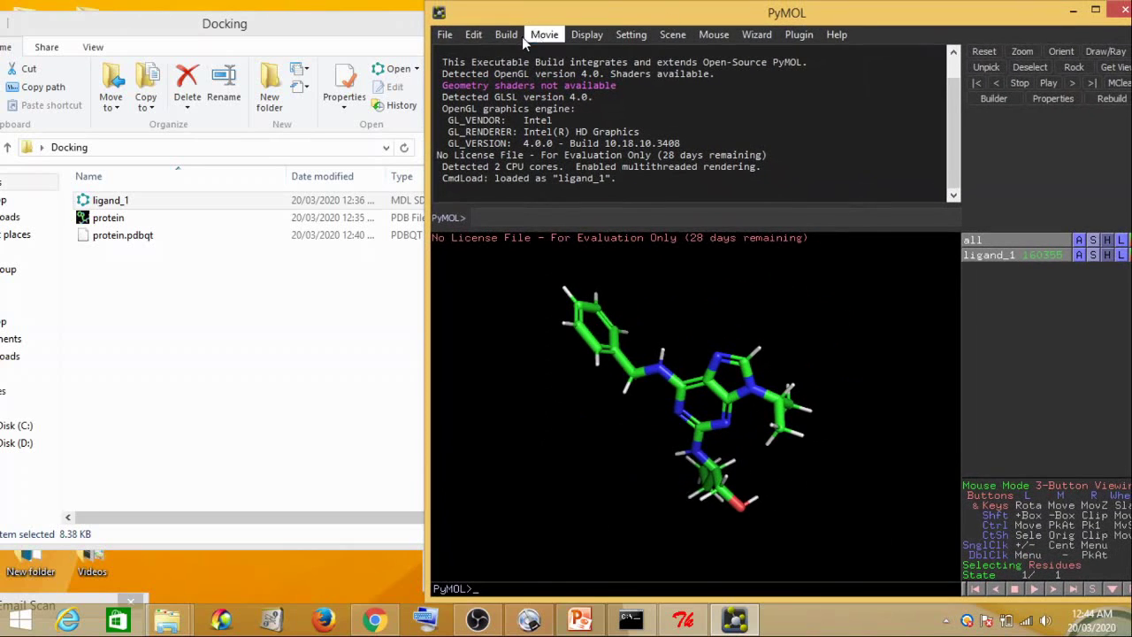
pyautogui.click(447, 35)
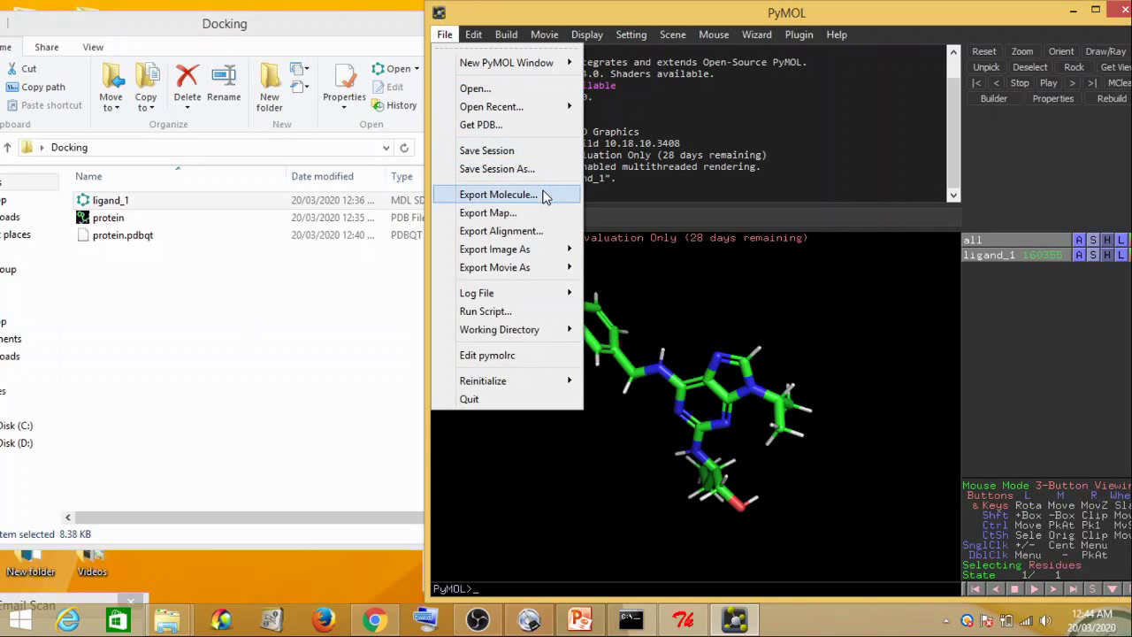
pyautogui.click(544, 194)
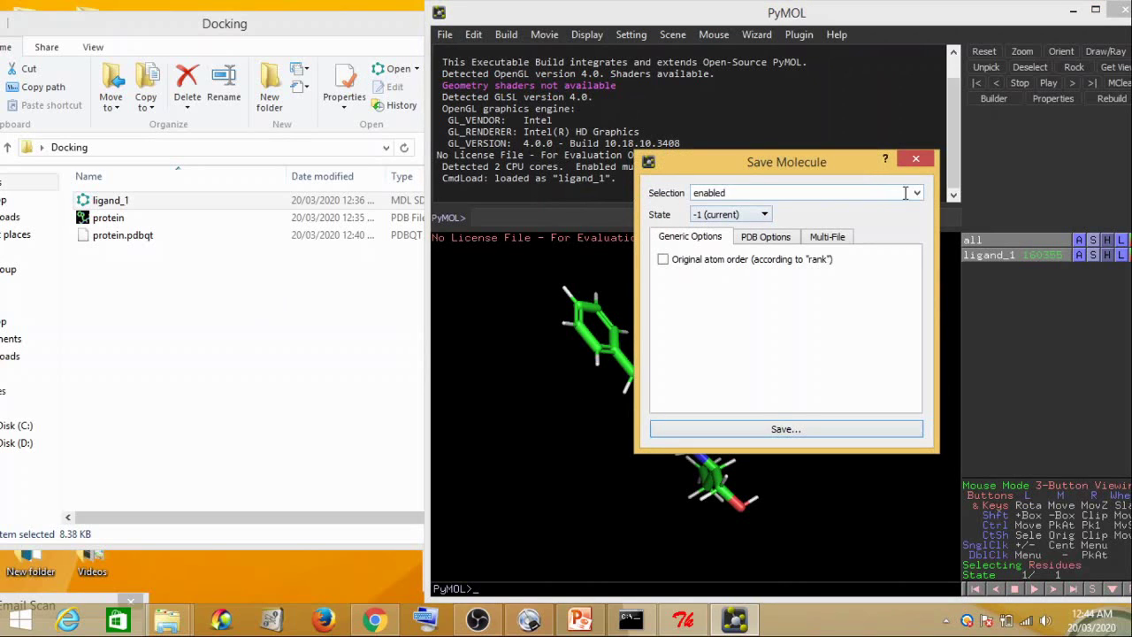
pyautogui.click(917, 193)
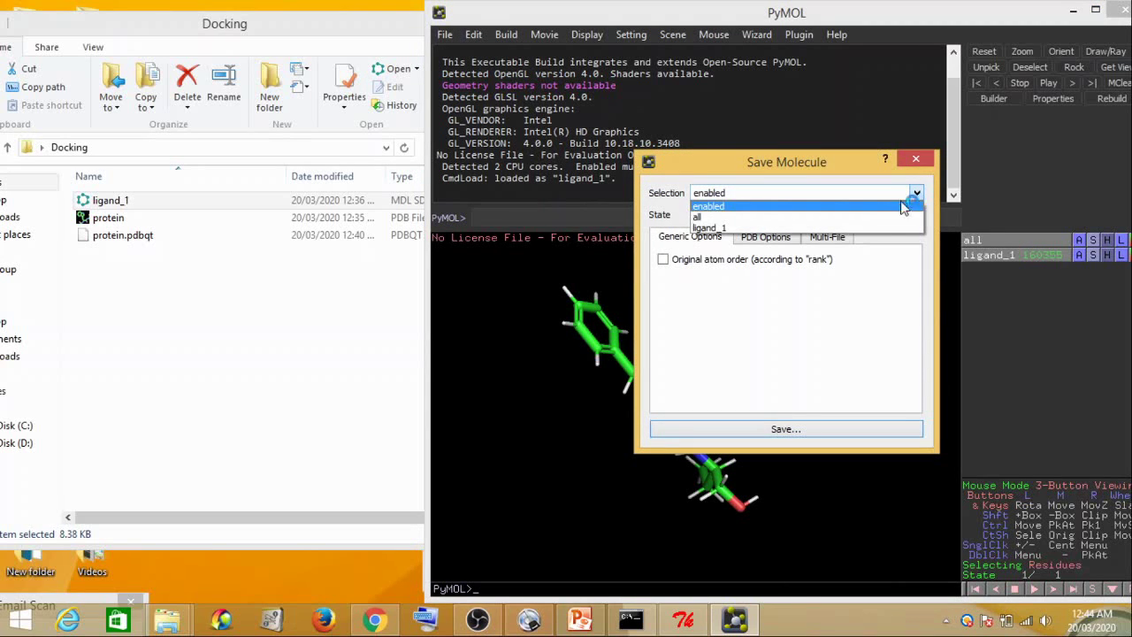
pyautogui.click(848, 226)
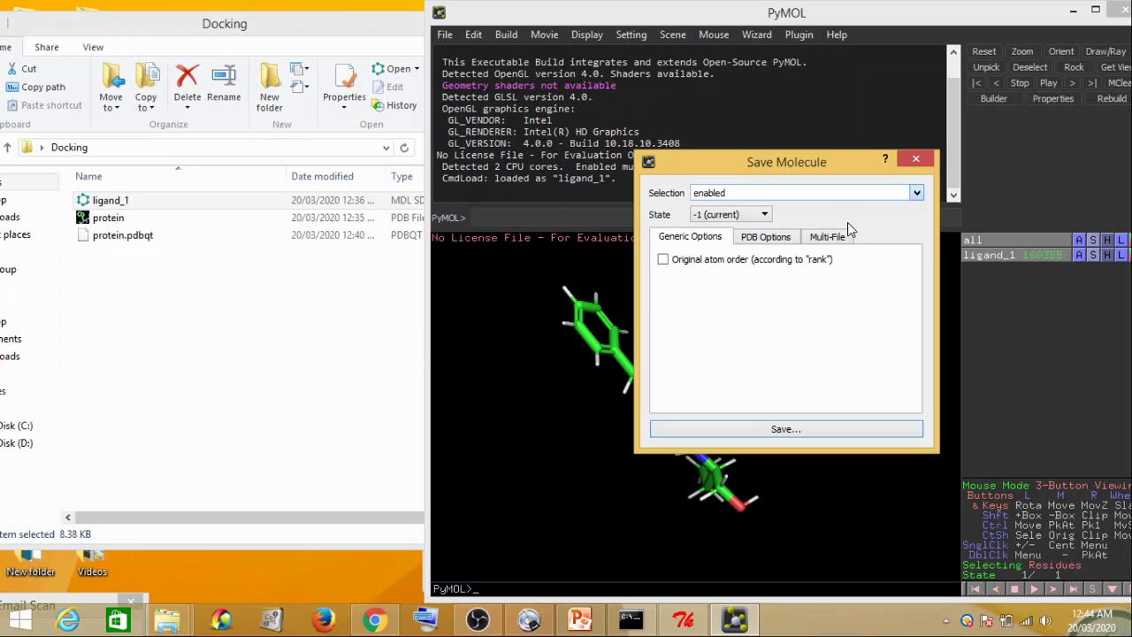
pyautogui.click(799, 428)
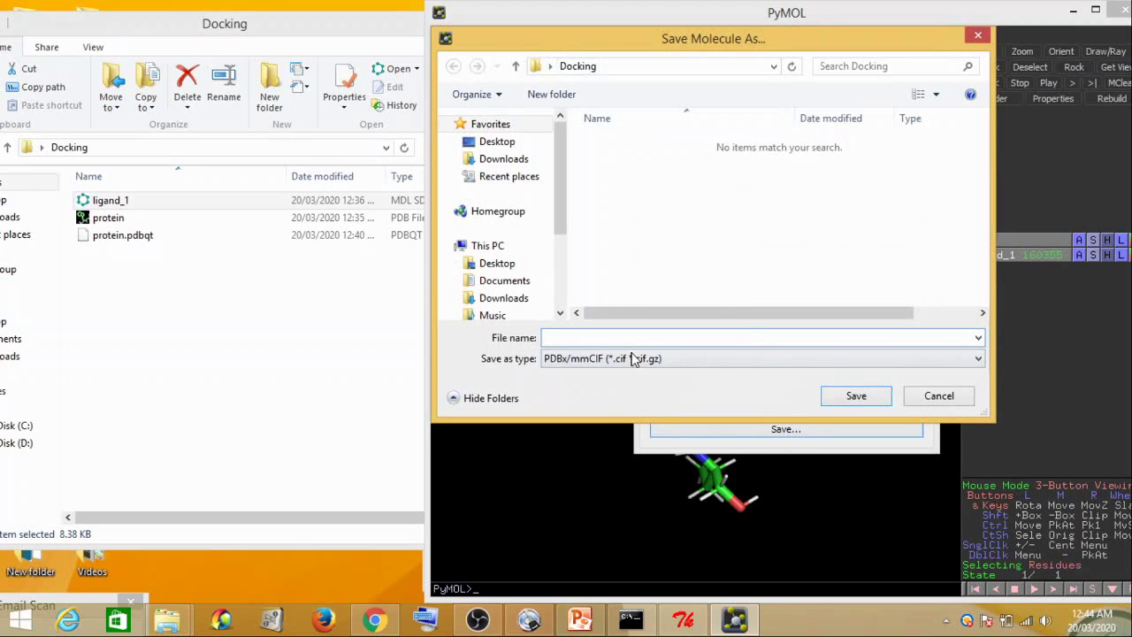
pyautogui.write('ligand')
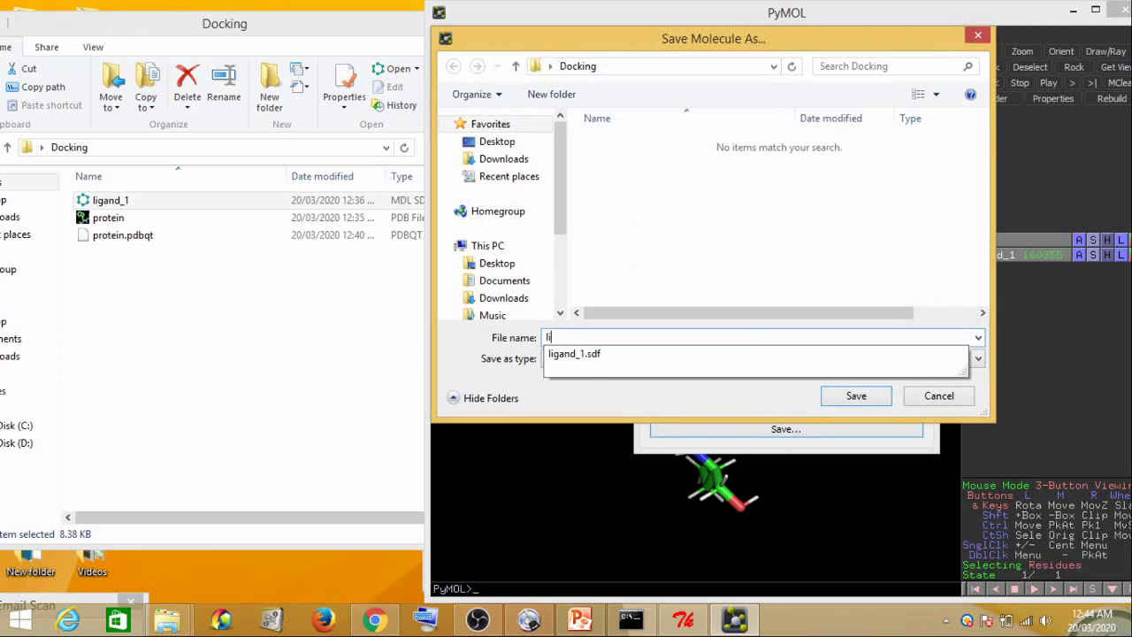
pyautogui.click(714, 395)
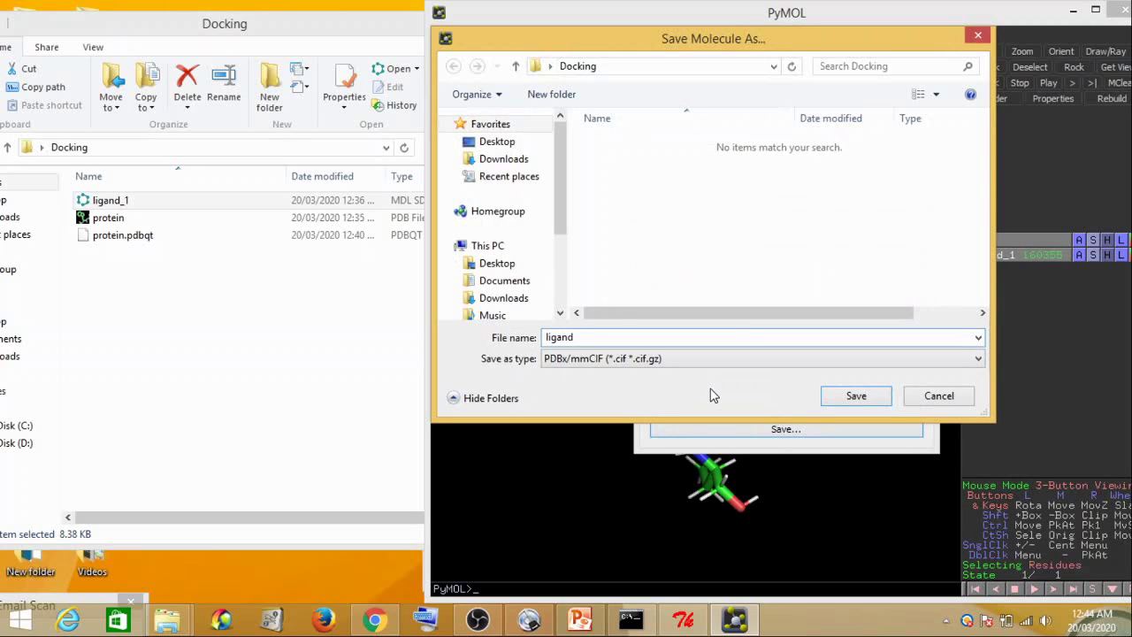
pyautogui.click(597, 360)
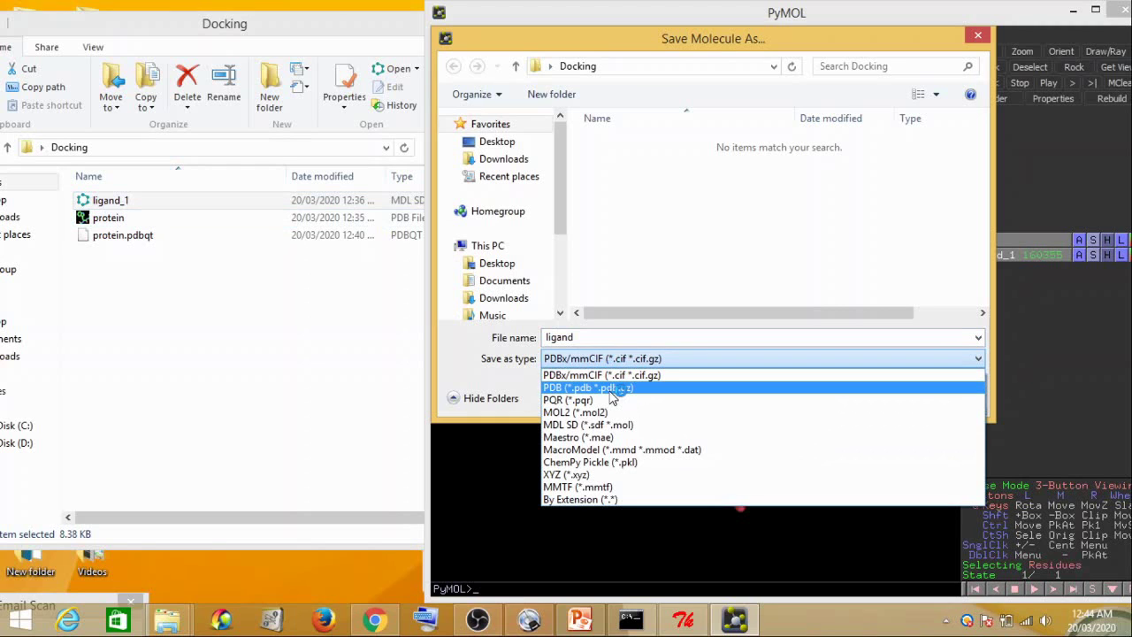
pyautogui.click(610, 389)
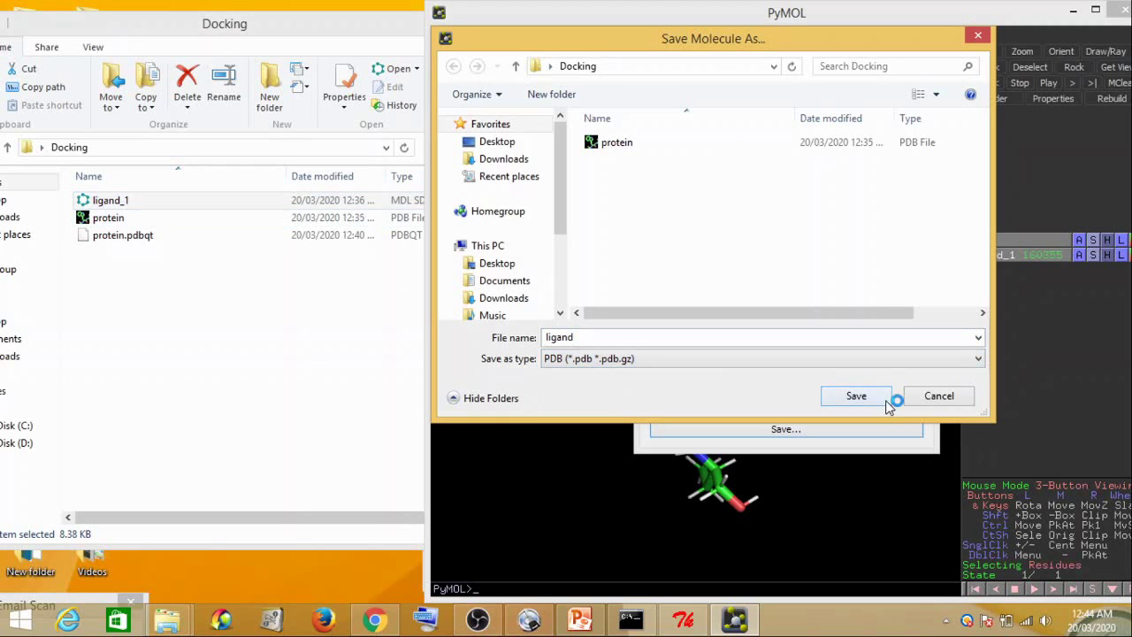
pyautogui.click(856, 397)
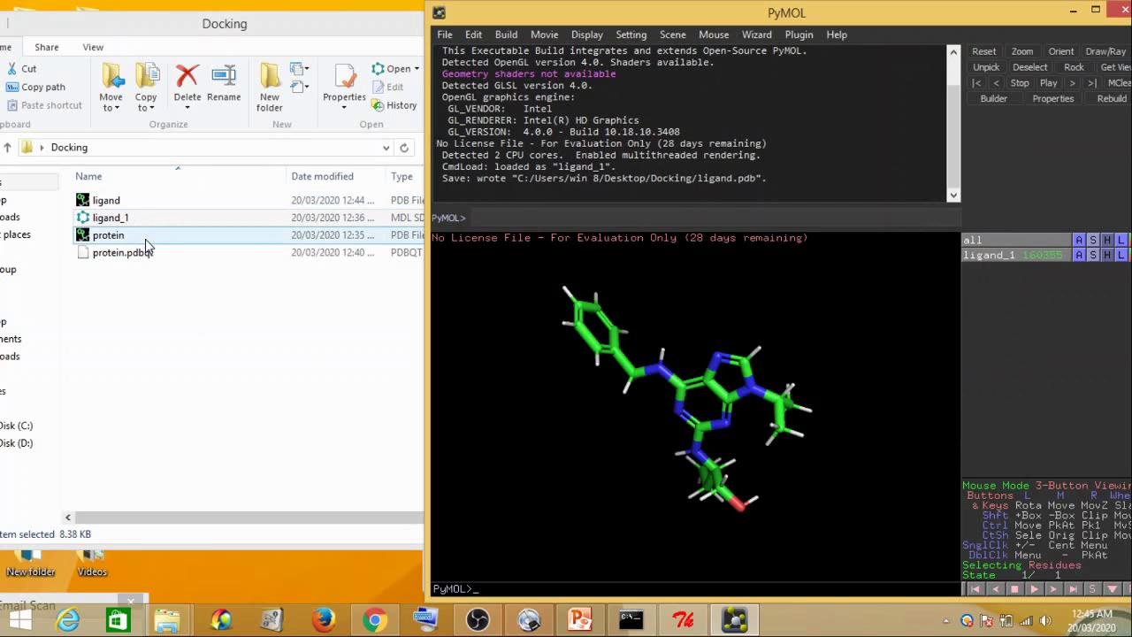
# Close PyMOL and switch to AutoDockTools
pyautogui.click(297, 37)
pyautogui.moveTo(726, 22); pyautogui.dragTo(446, 35)
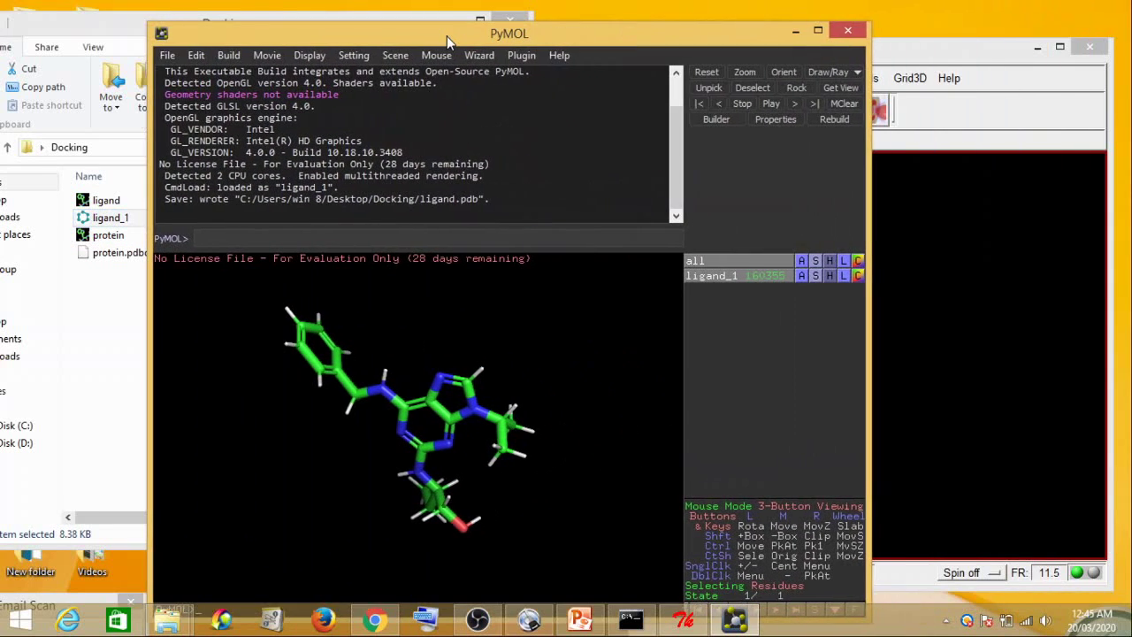
pyautogui.click(848, 31)
pyautogui.click(687, 50)
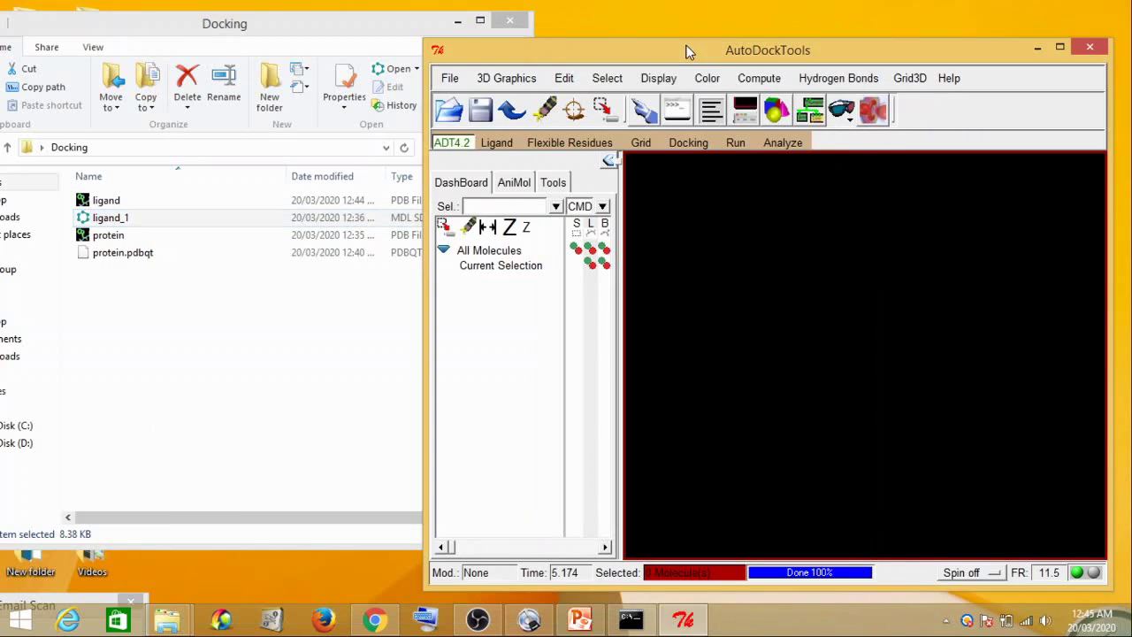
# Load the ligand PDB file from the Docking folder into AutoDockTools and rotate the molecule to inspect it
pyautogui.click(321, 26)
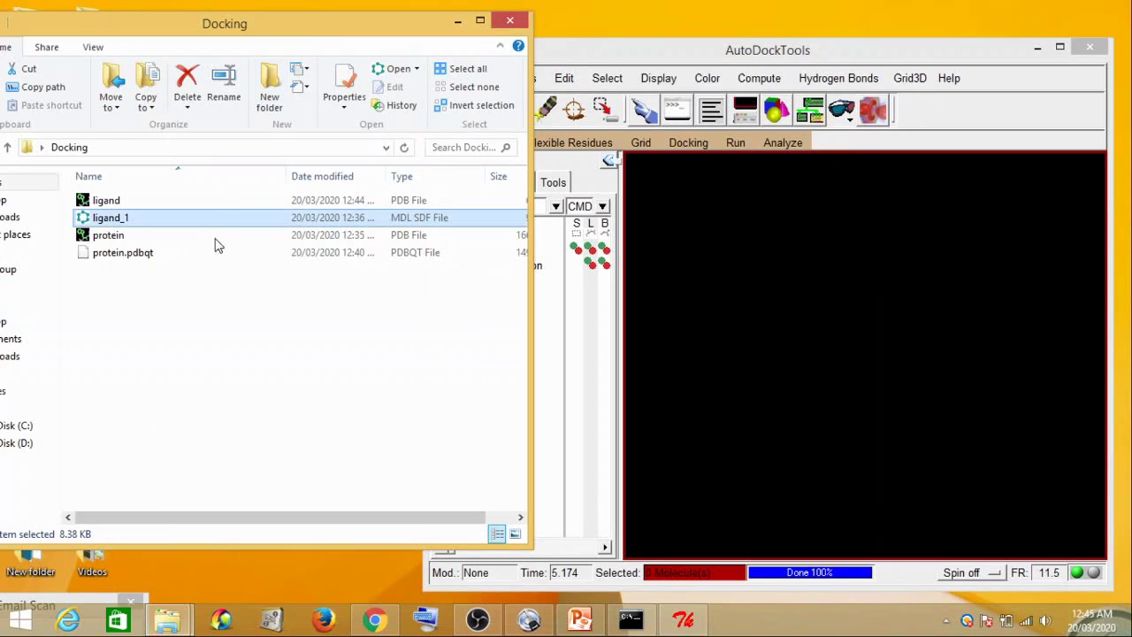
pyautogui.click(113, 202)
pyautogui.moveTo(117, 205); pyautogui.dragTo(829, 311)
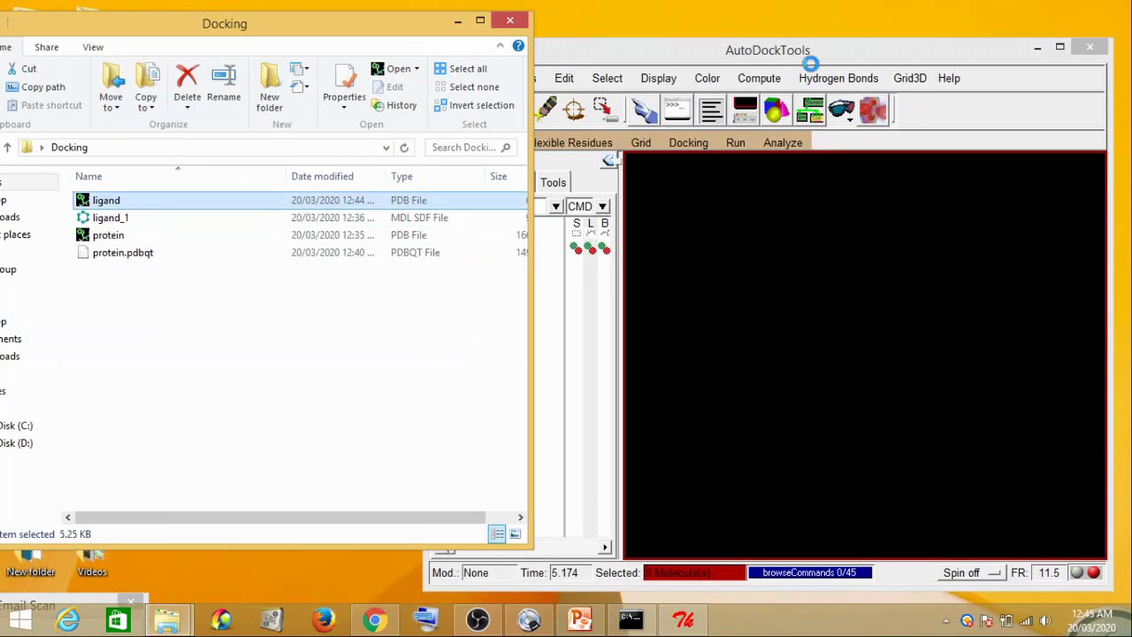
pyautogui.click(820, 49)
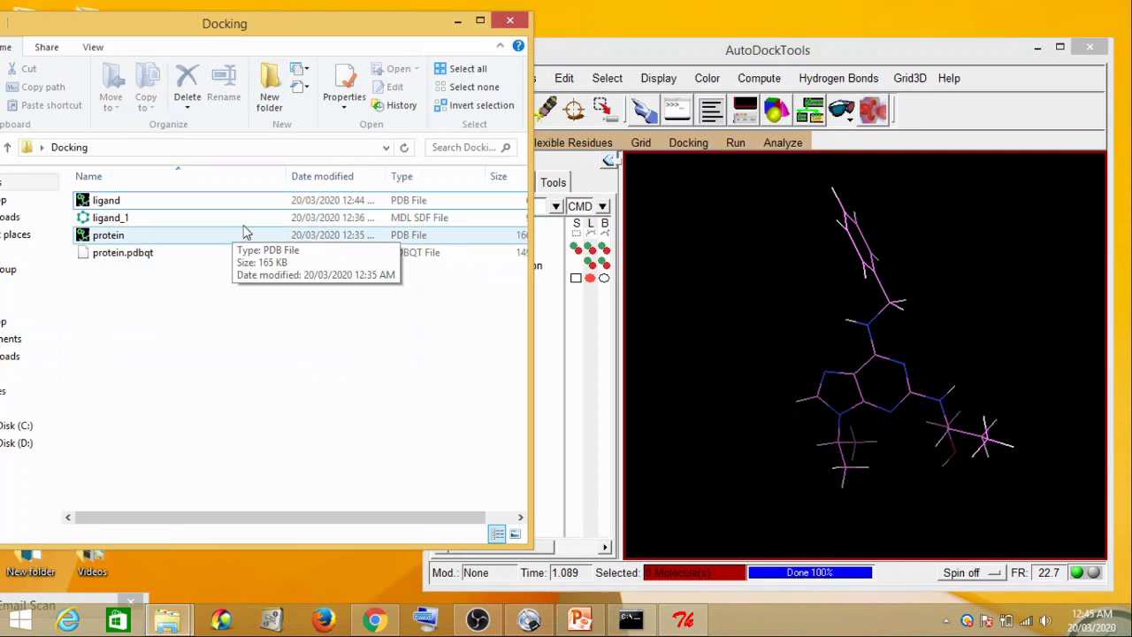
pyautogui.click(969, 300)
pyautogui.moveTo(969, 299); pyautogui.dragTo(799, 293)
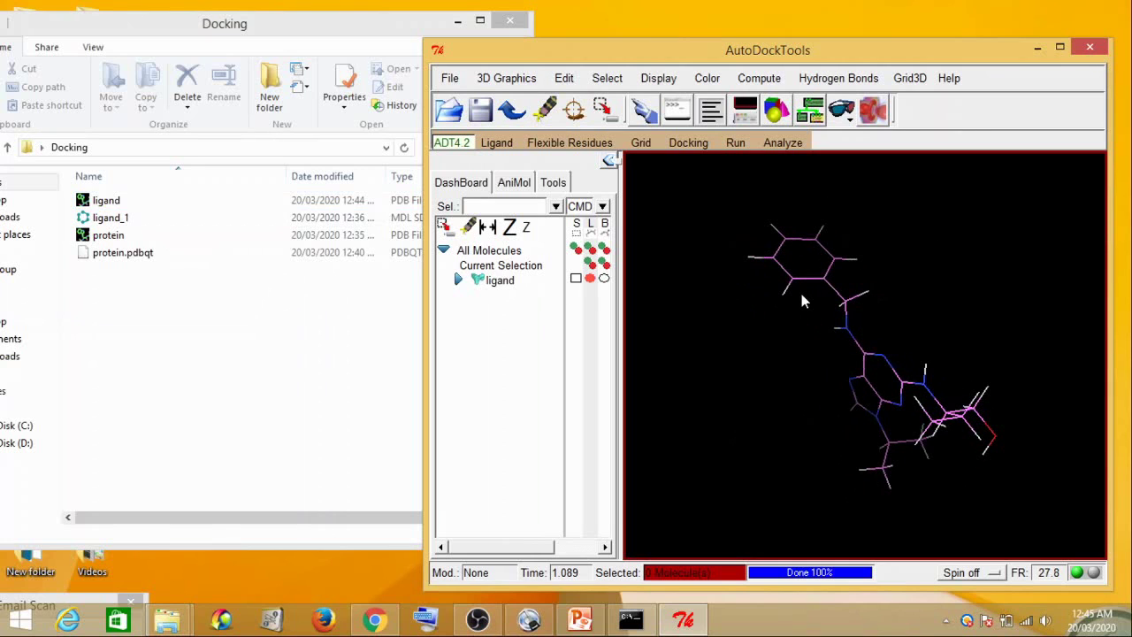
pyautogui.moveTo(781, 394); pyautogui.dragTo(833, 320)
pyautogui.moveTo(884, 287); pyautogui.dragTo(777, 362)
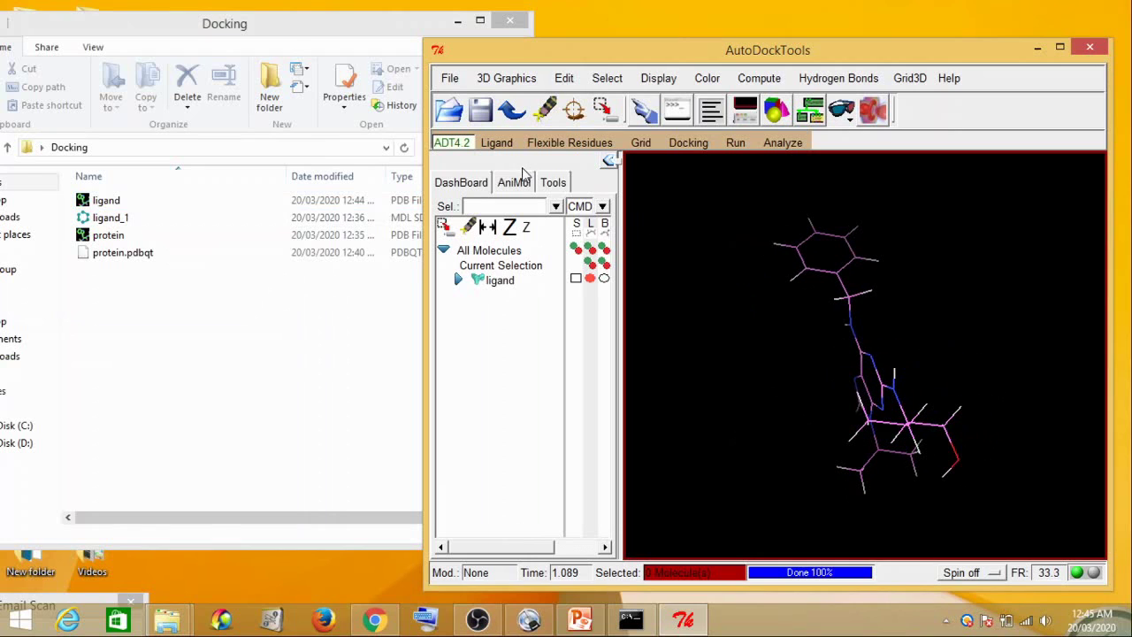
# Choose the loaded ligand as the AutoDock4 ligand input, accept its setup summary, and rotate the prepared molecule to inspect it
pyautogui.click(500, 143)
pyautogui.moveTo(527, 181)
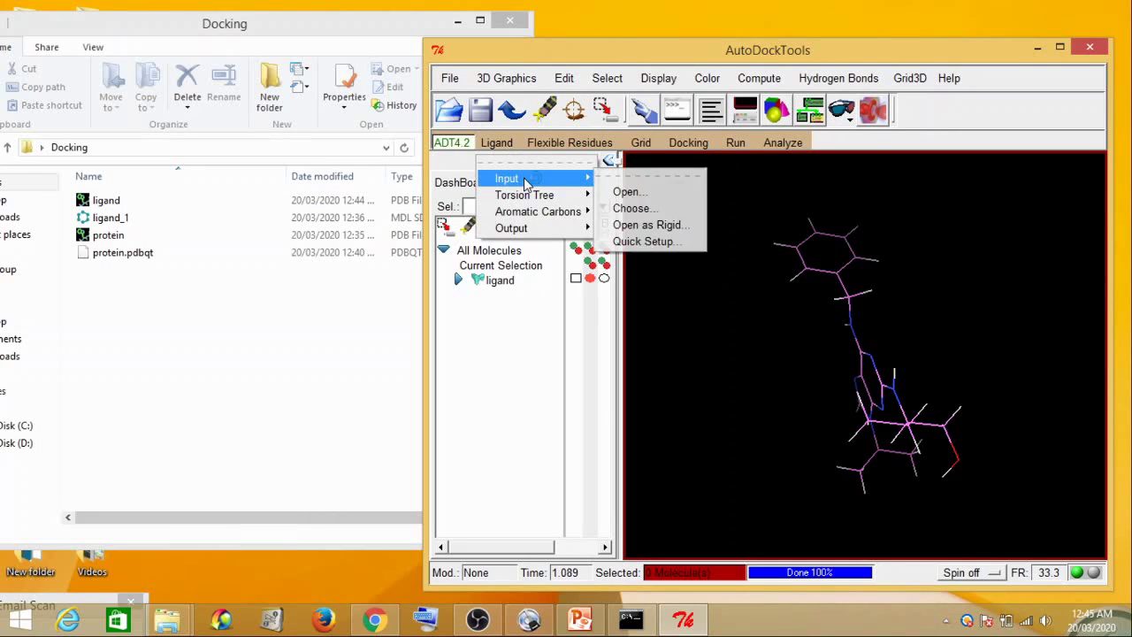
pyautogui.click(665, 209)
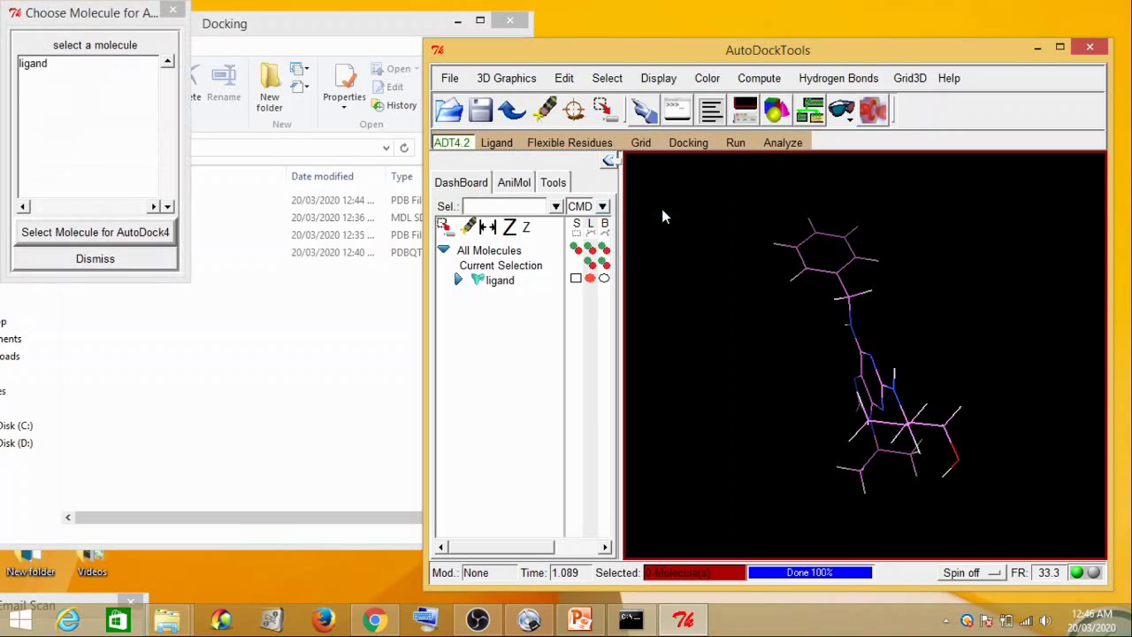
pyautogui.click(40, 63)
pyautogui.moveTo(67, 16); pyautogui.dragTo(415, 122)
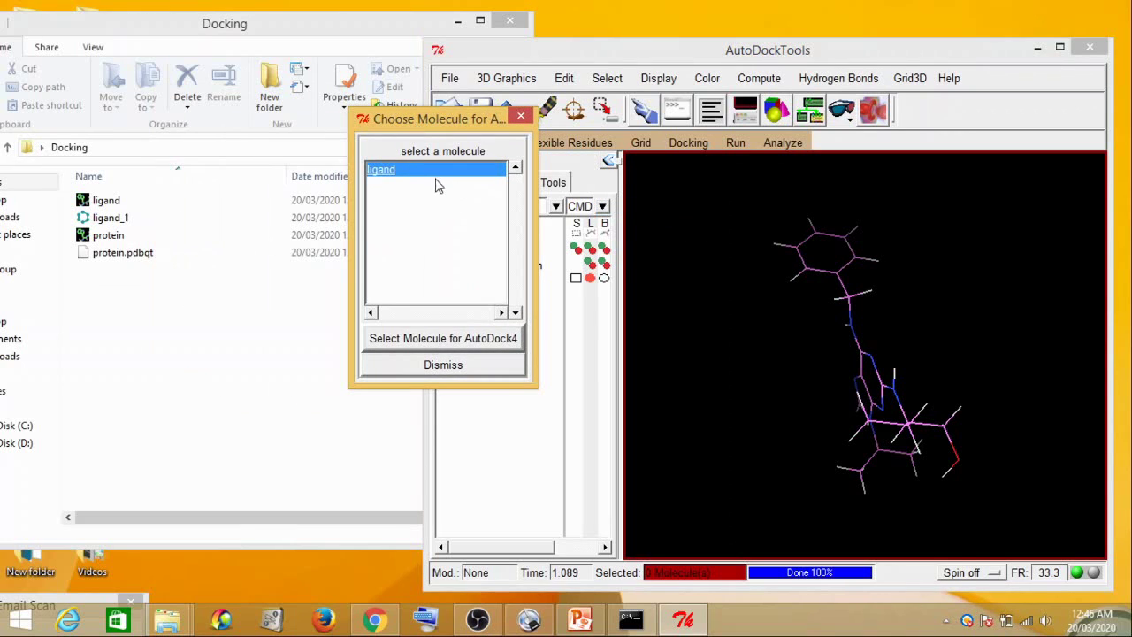
pyautogui.click(464, 339)
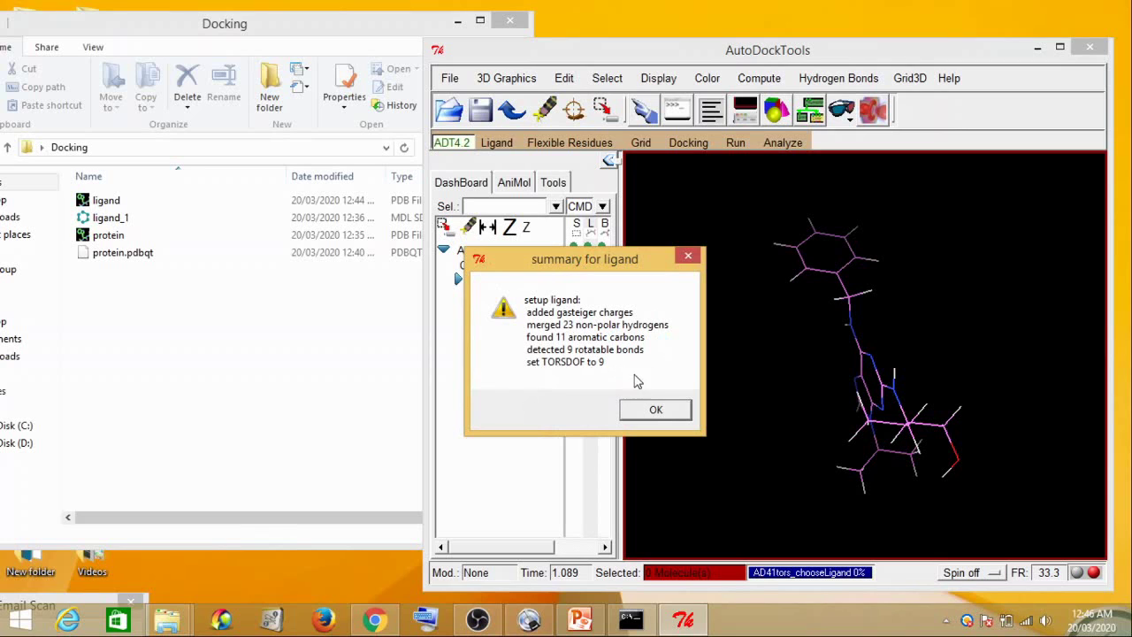
pyautogui.click(663, 410)
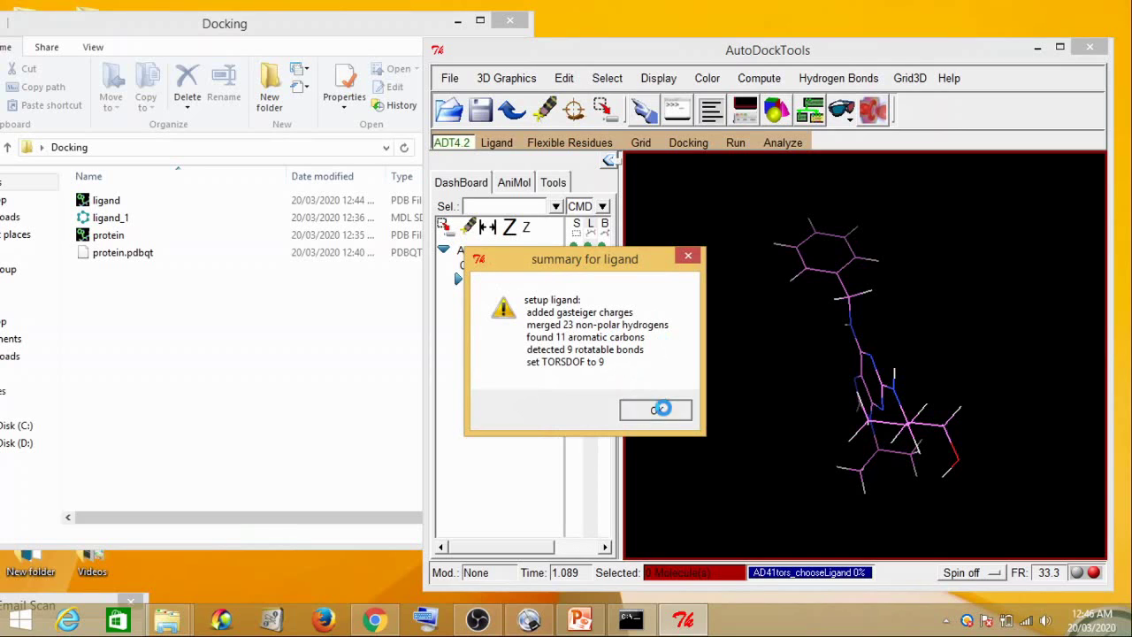
pyautogui.moveTo(934, 357); pyautogui.dragTo(949, 280)
pyautogui.moveTo(841, 434); pyautogui.dragTo(720, 445)
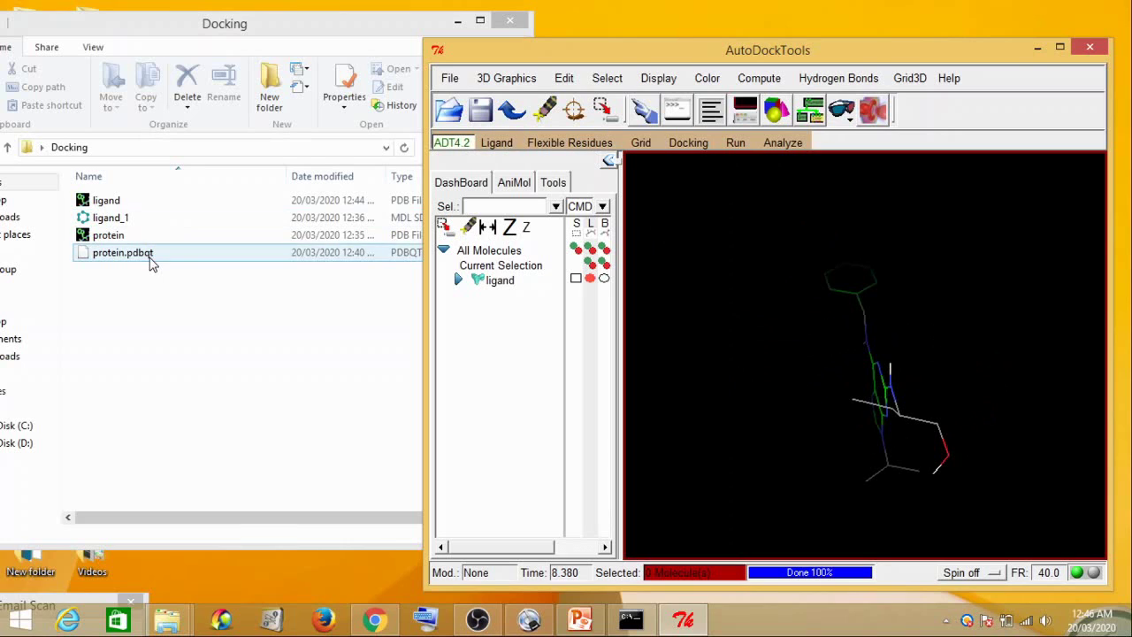
# Save the prepared ligand in PDBQT format as ligand in the Docking folder on the Desktop
pyautogui.click(496, 143)
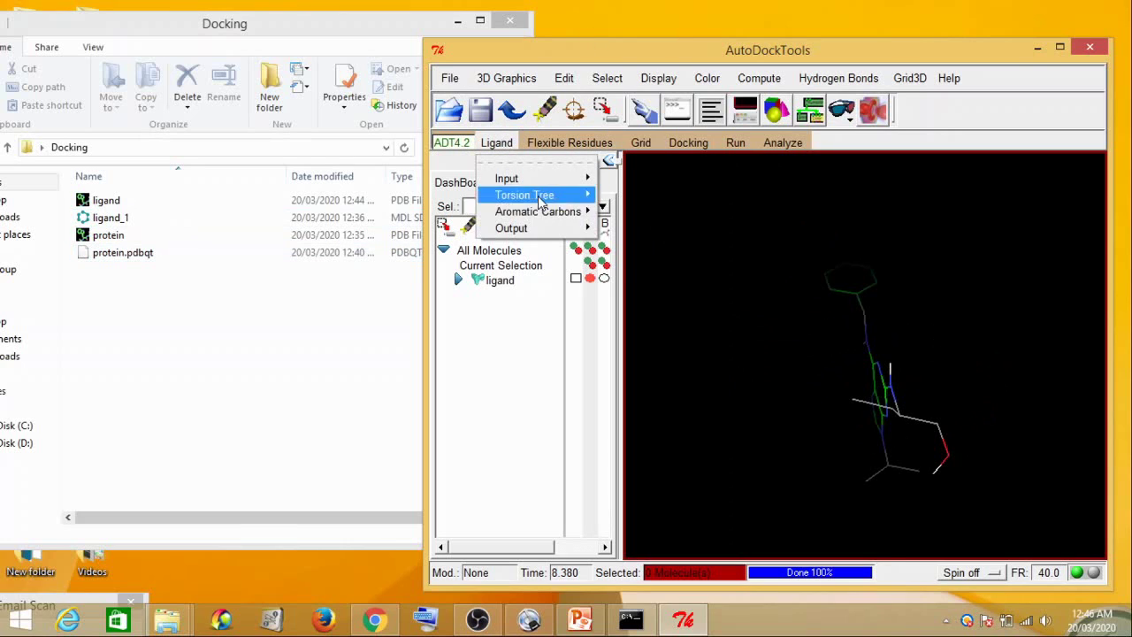
pyautogui.moveTo(549, 230)
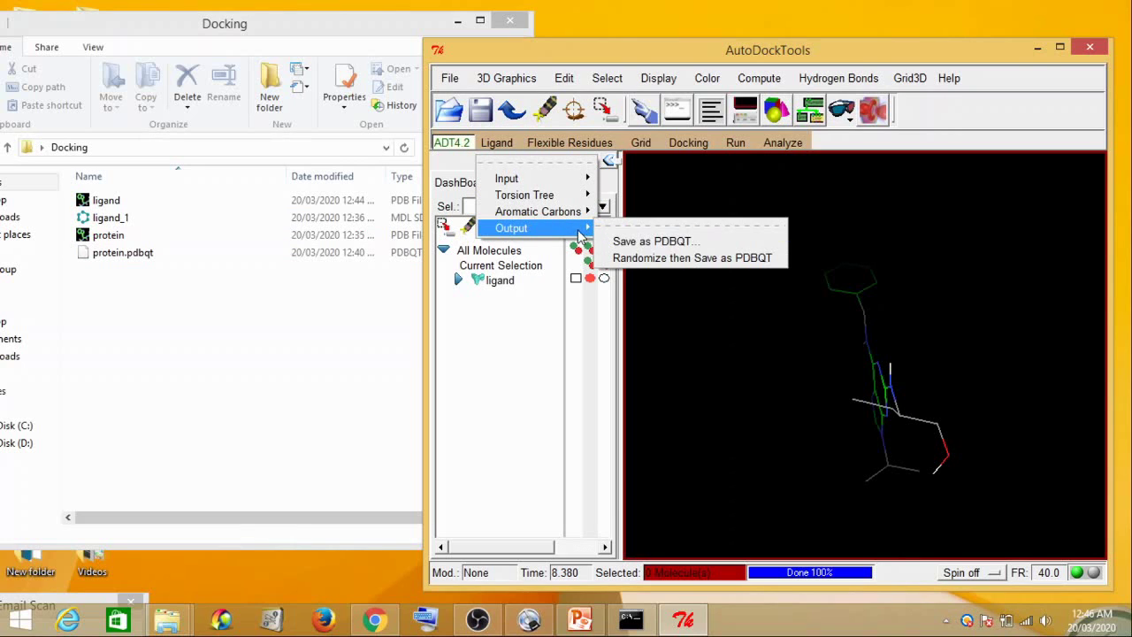
pyautogui.click(638, 244)
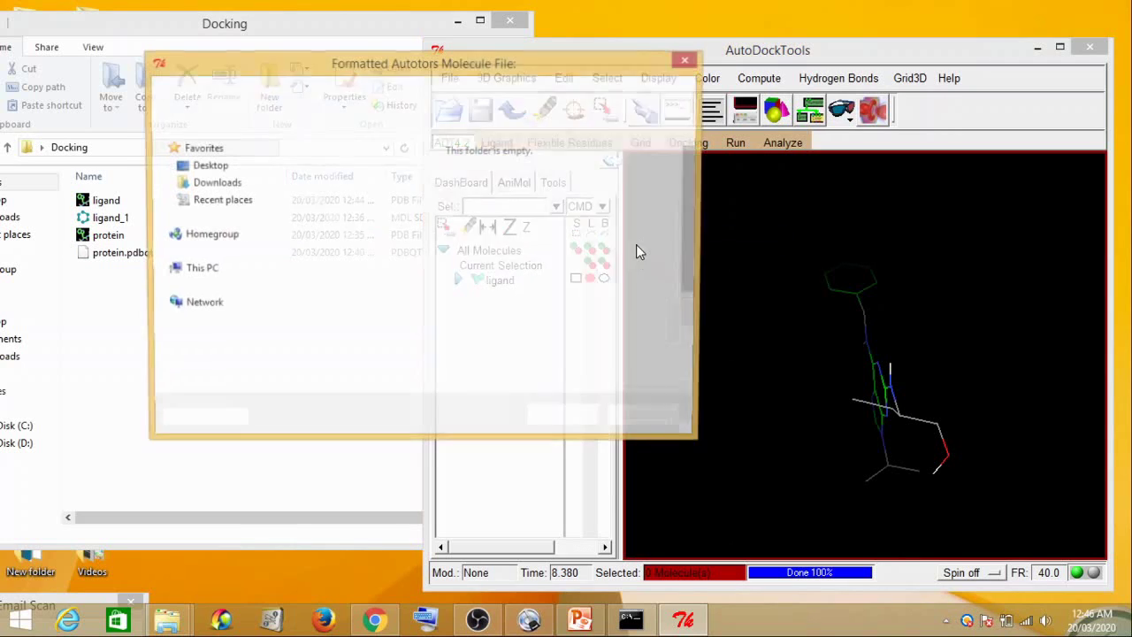
pyautogui.click(212, 166)
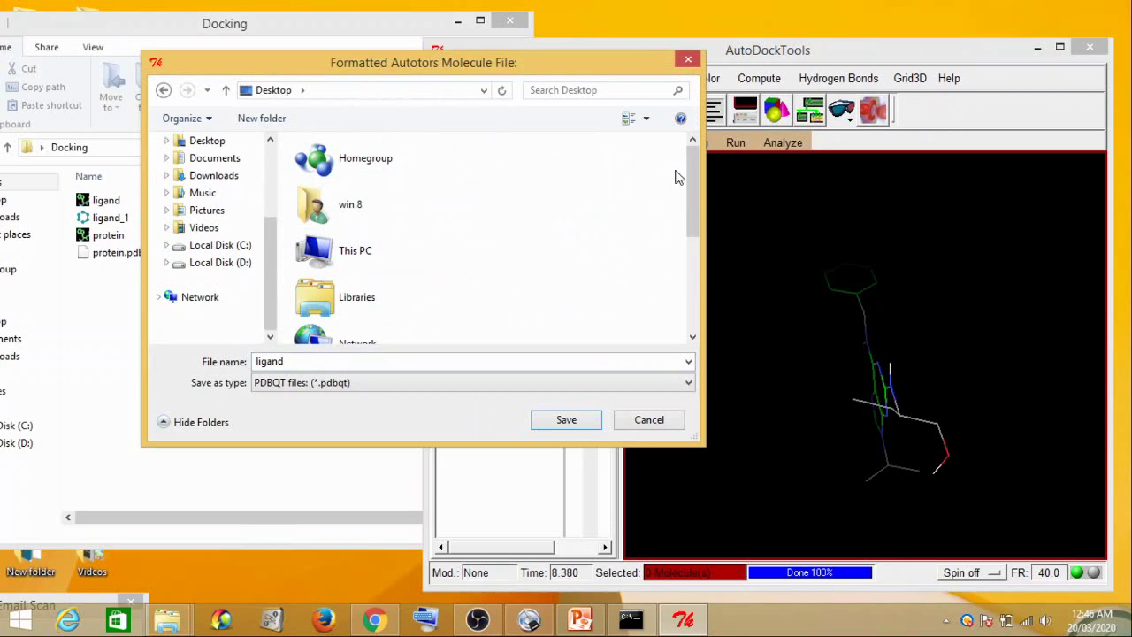
pyautogui.moveTo(686, 190); pyautogui.dragTo(686, 283)
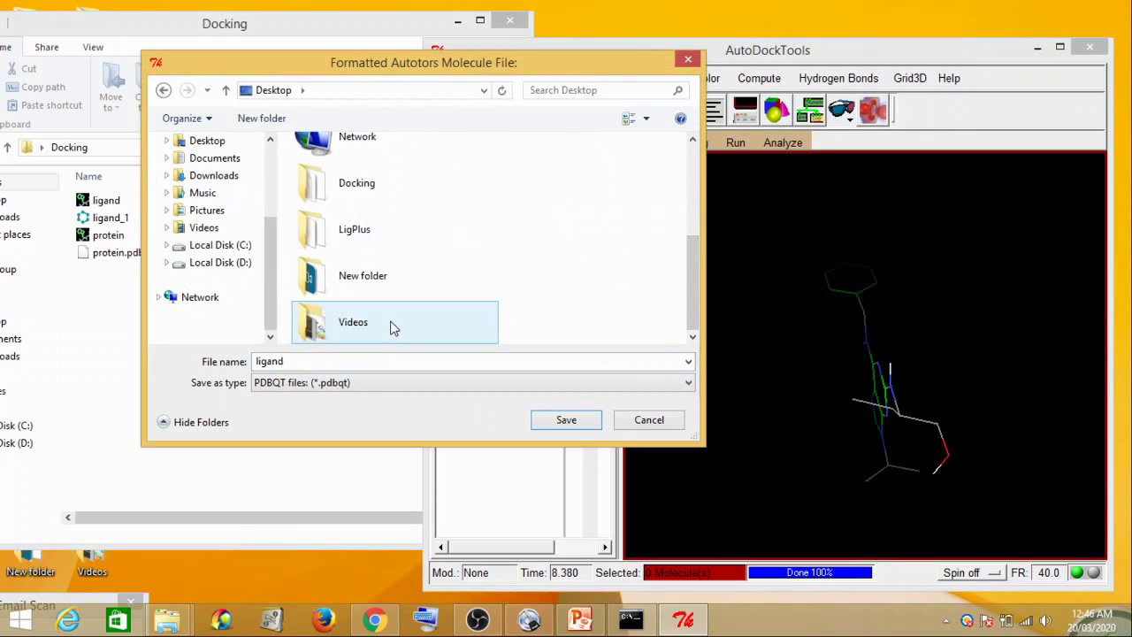
pyautogui.doubleClick(368, 188)
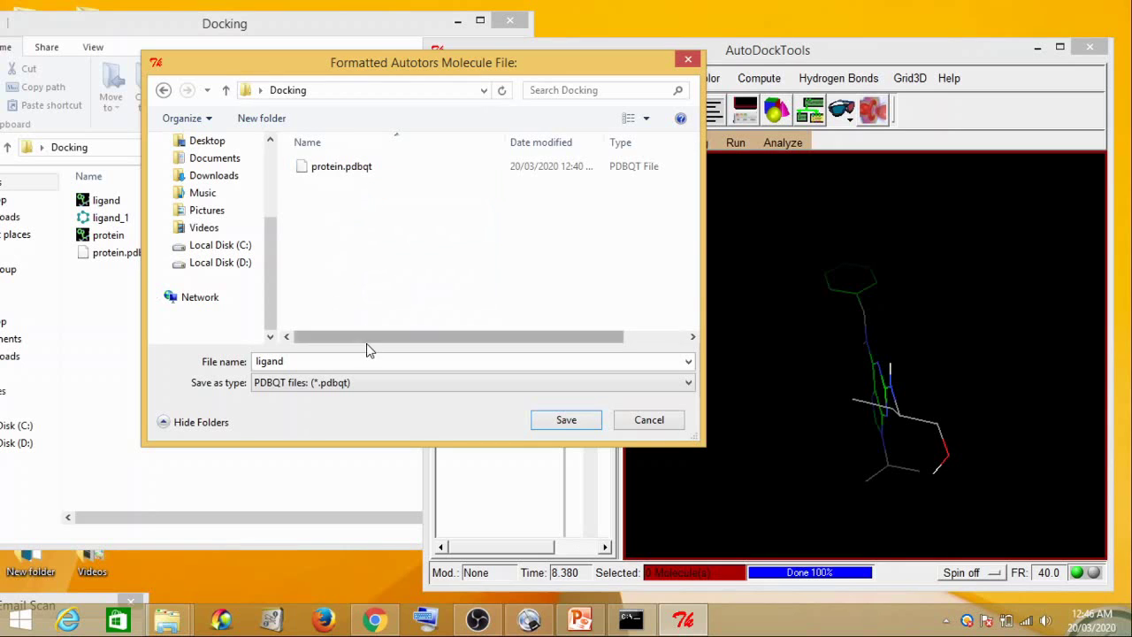
pyautogui.click(566, 420)
# Examine the ligand.pdbqt and protein.pdbqt files in the Docking folder and return to AutoDockTools
pyautogui.moveTo(262, 27); pyautogui.dragTo(403, 27)
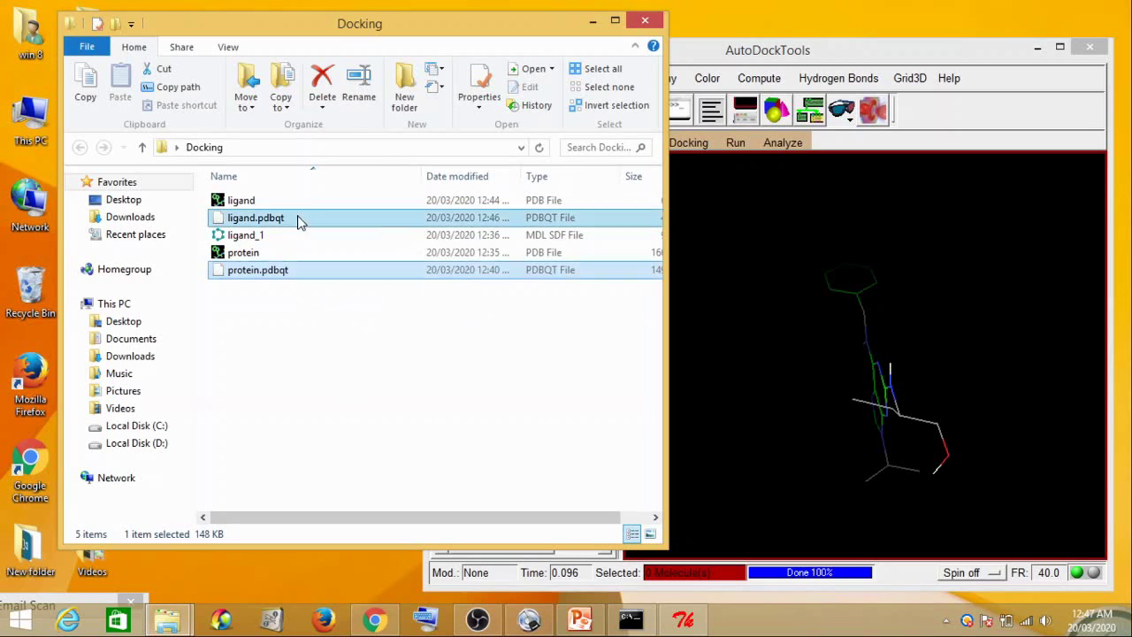
pyautogui.click(299, 220)
pyautogui.click(298, 276)
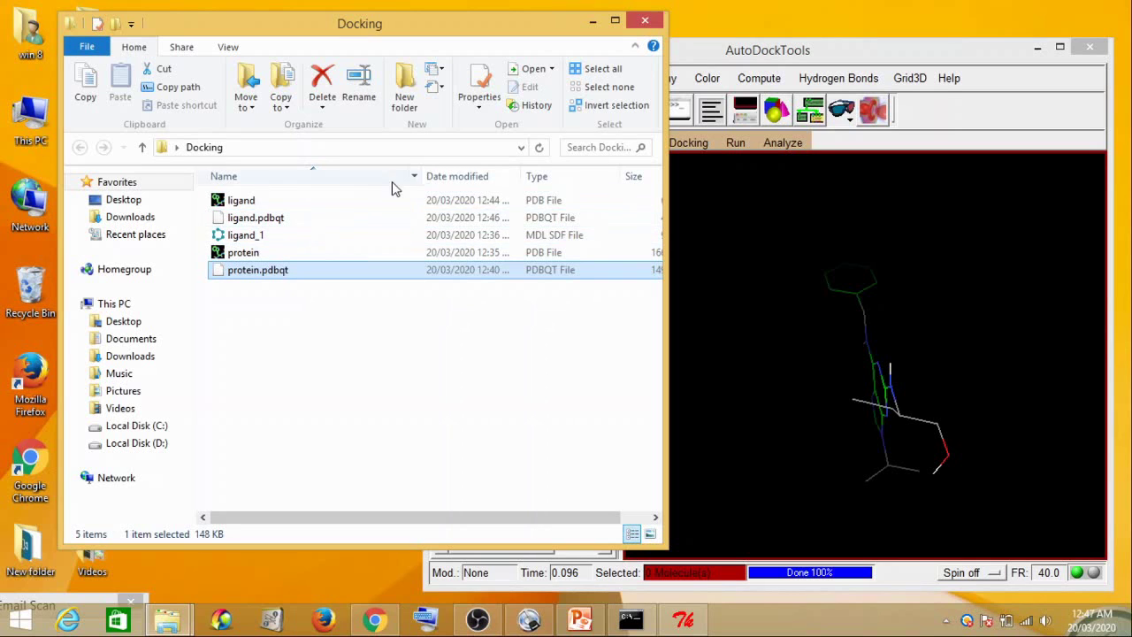
pyautogui.moveTo(472, 29); pyautogui.dragTo(404, 35)
pyautogui.click(740, 57)
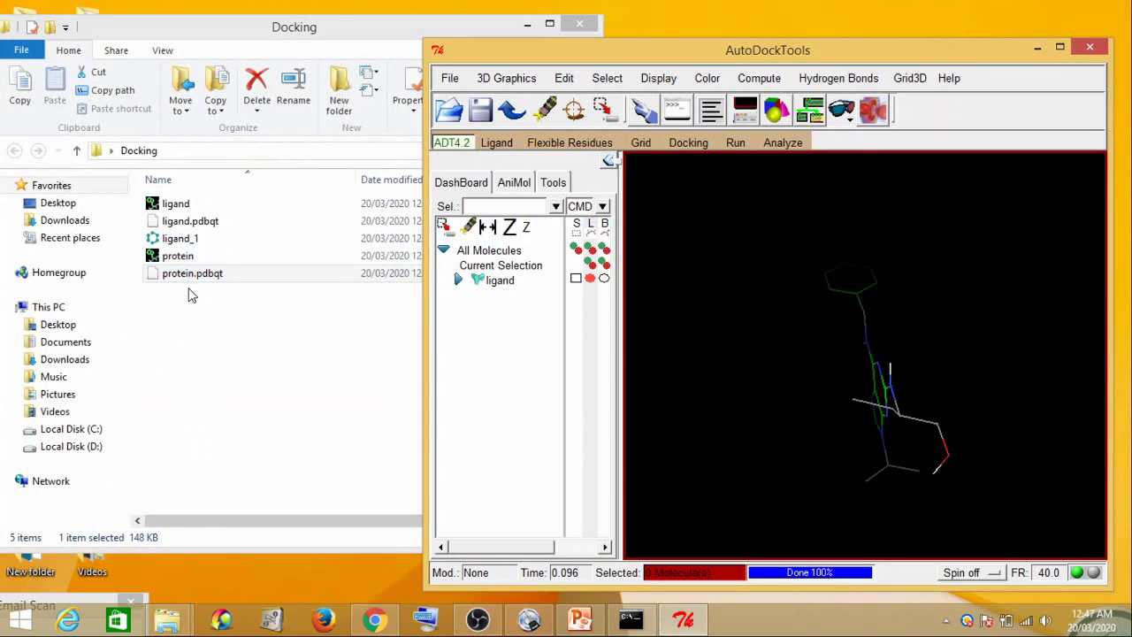
pyautogui.click(354, 33)
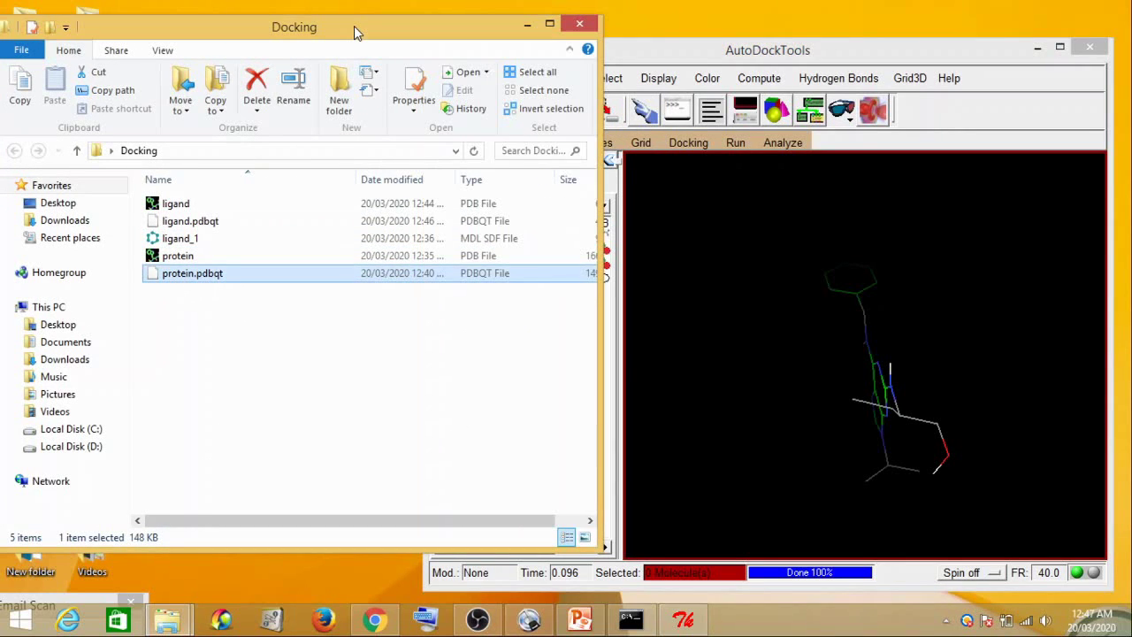
pyautogui.click(840, 48)
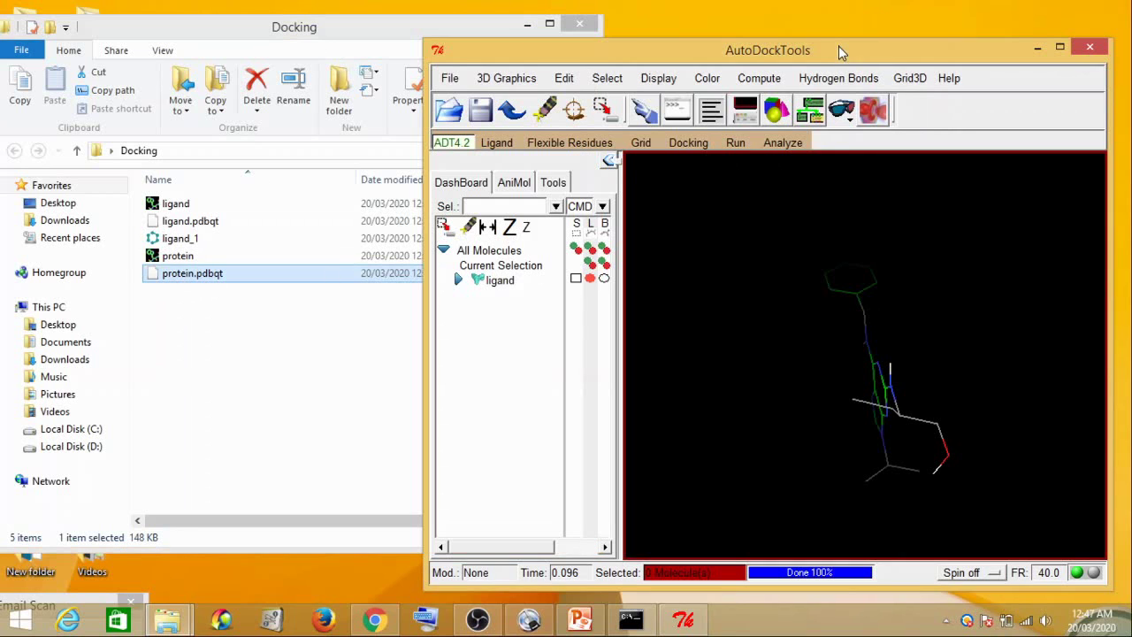
# Load protein.pdbqt from the Docking folder into AutoDockTools alongside the ligand and rotate both molecules to inspect them
pyautogui.moveTo(906, 349); pyautogui.dragTo(889, 374)
pyautogui.click(207, 276)
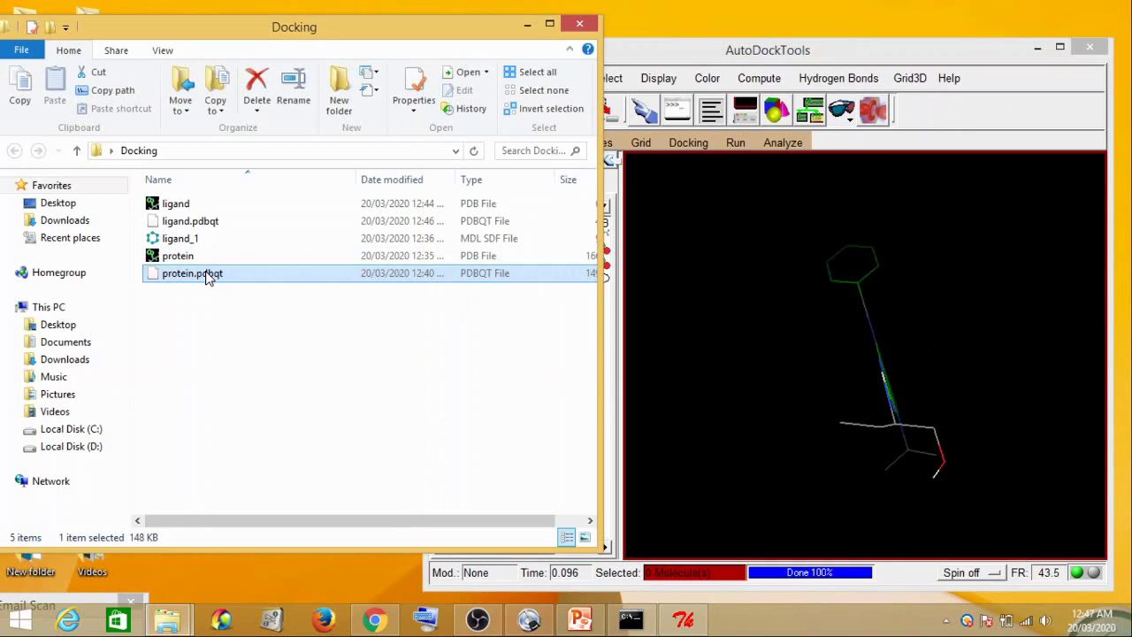
pyautogui.moveTo(179, 276); pyautogui.dragTo(779, 309)
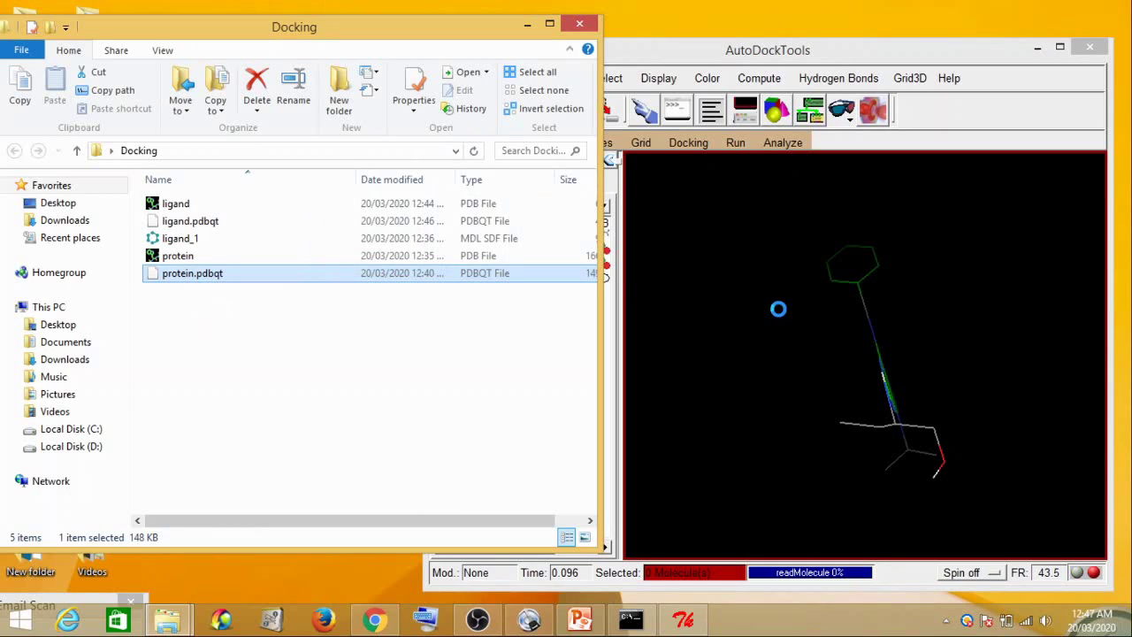
pyautogui.click(837, 59)
pyautogui.moveTo(897, 491); pyautogui.dragTo(700, 373)
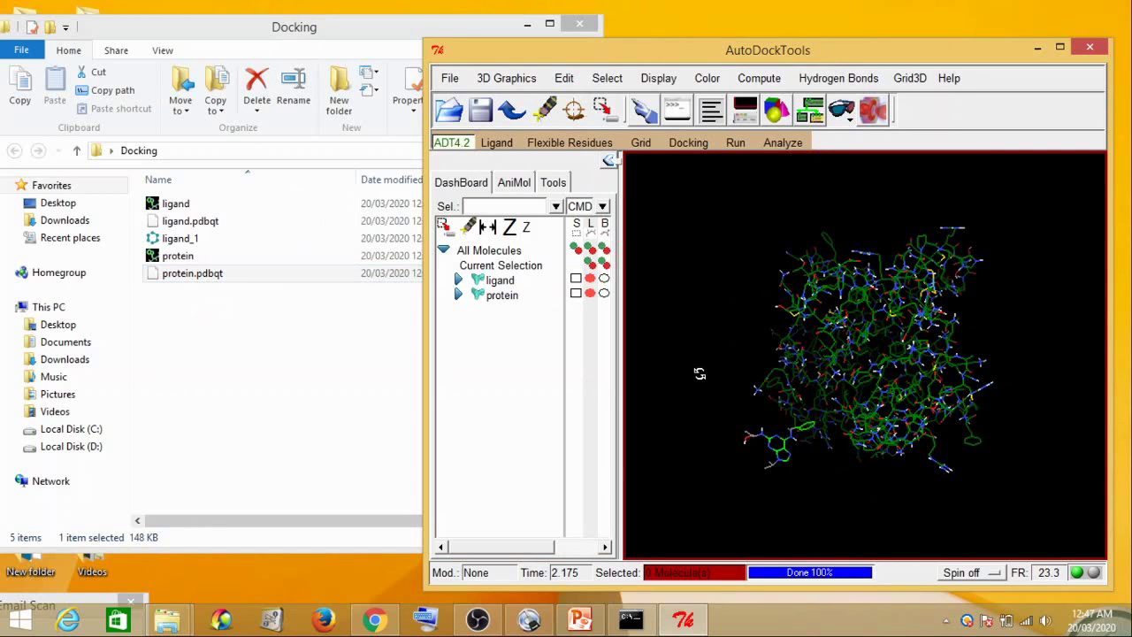
pyautogui.moveTo(835, 466); pyautogui.dragTo(726, 327)
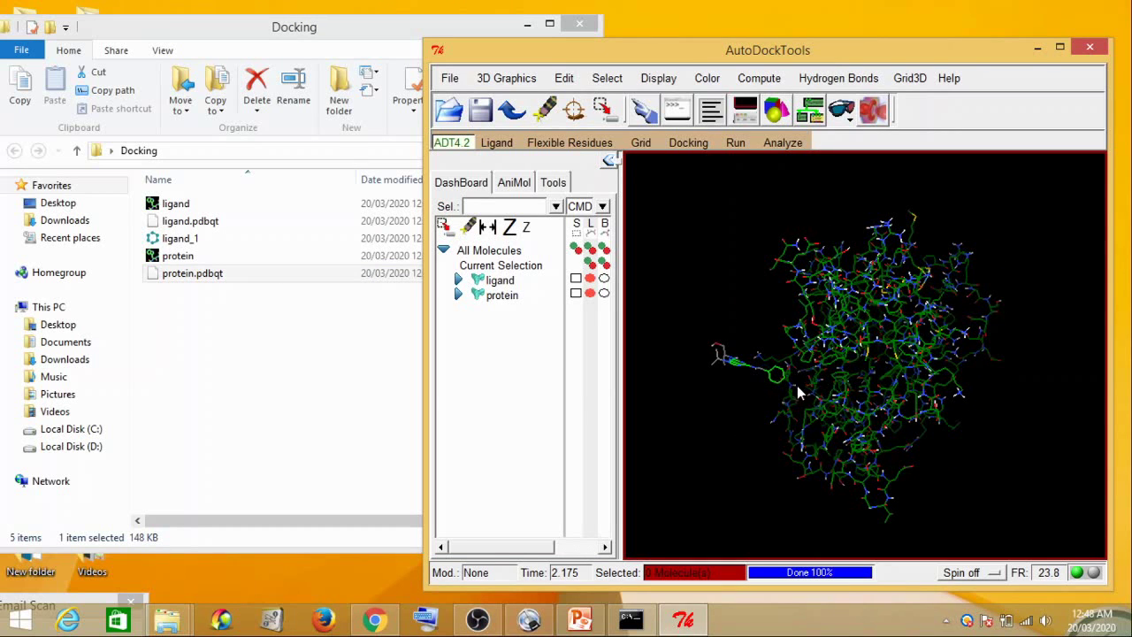
pyautogui.moveTo(724, 294); pyautogui.dragTo(751, 368)
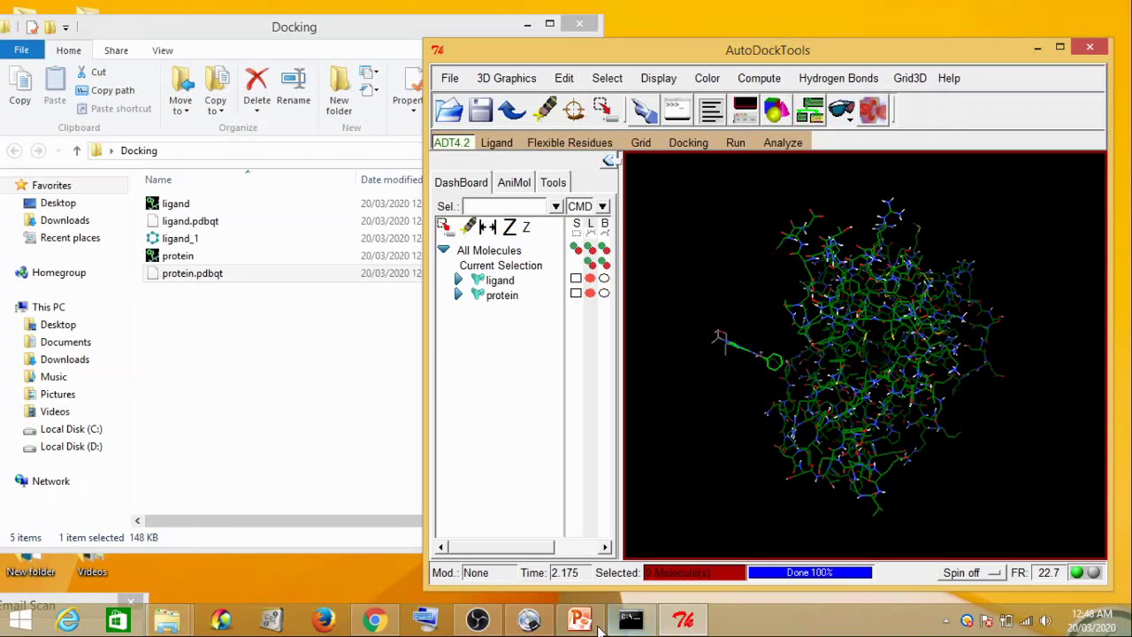
# Choose the protein as the grid macromolecule, decline preserving its input charges, and accept the initialization and zero-charge warnings
pyautogui.click(642, 144)
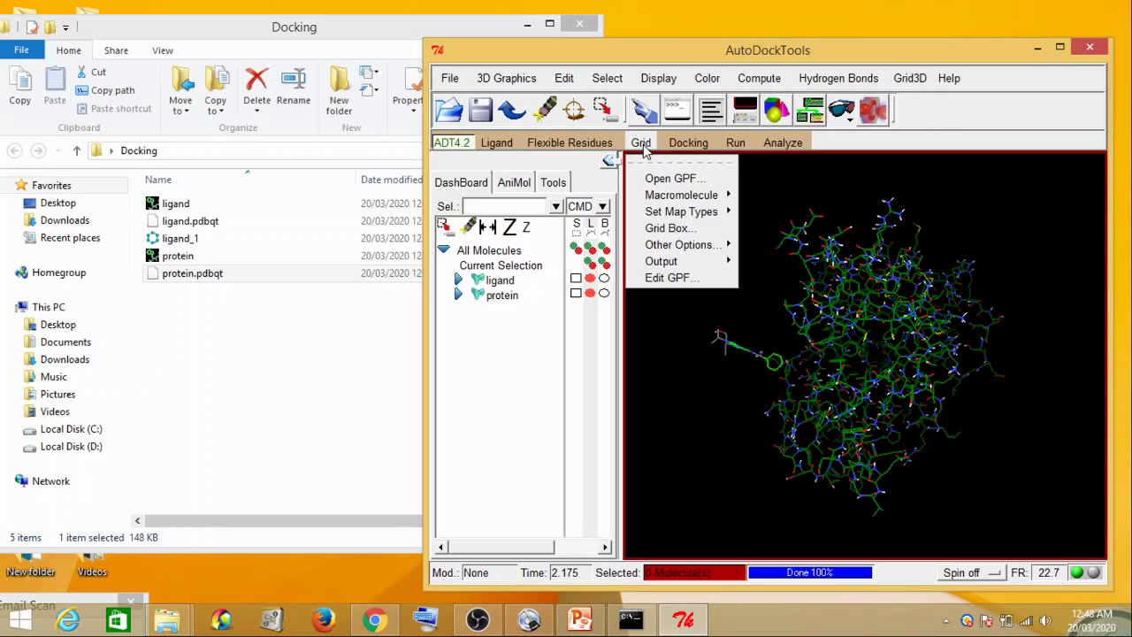
pyautogui.moveTo(685, 196)
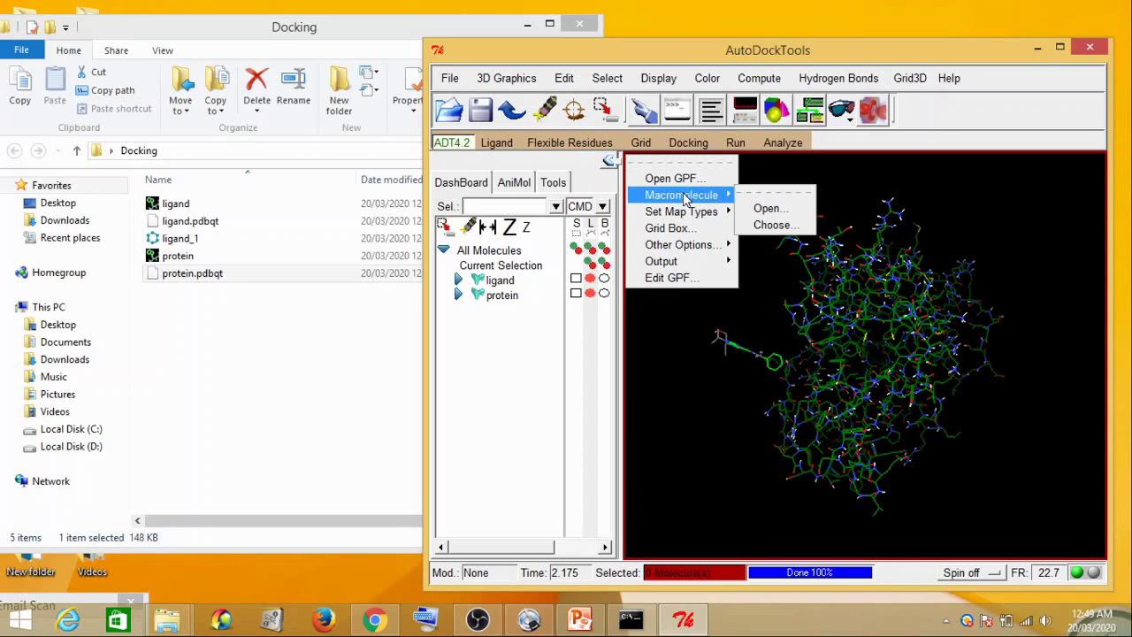
pyautogui.click(763, 226)
pyautogui.moveTo(64, 9); pyautogui.dragTo(272, 131)
pyautogui.moveTo(497, 295); pyautogui.dragTo(564, 227)
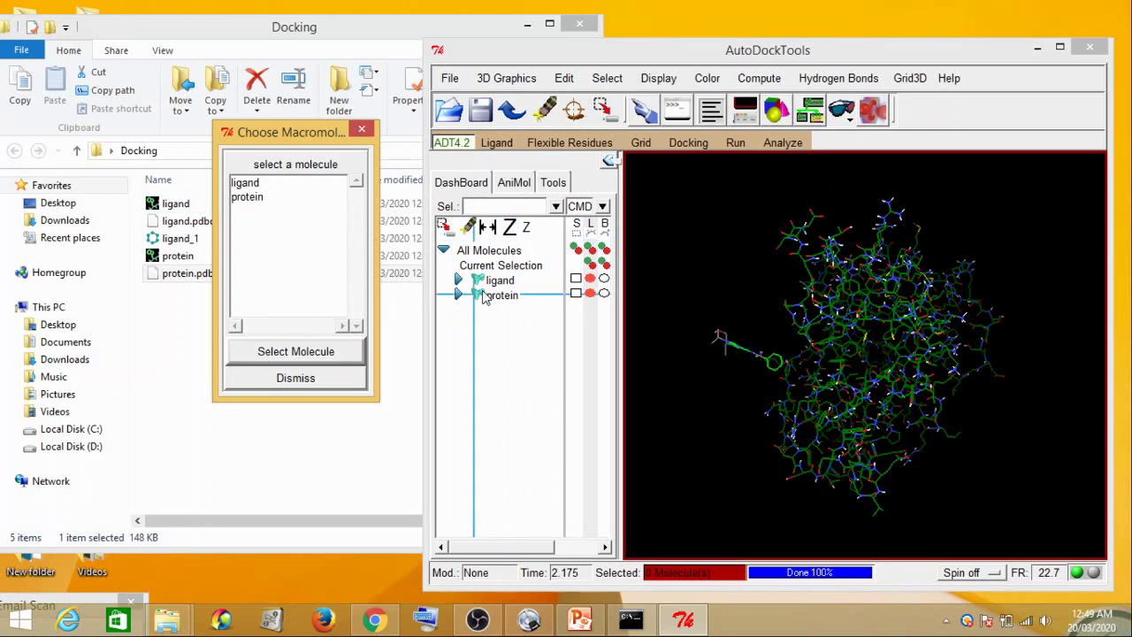
pyautogui.click(263, 197)
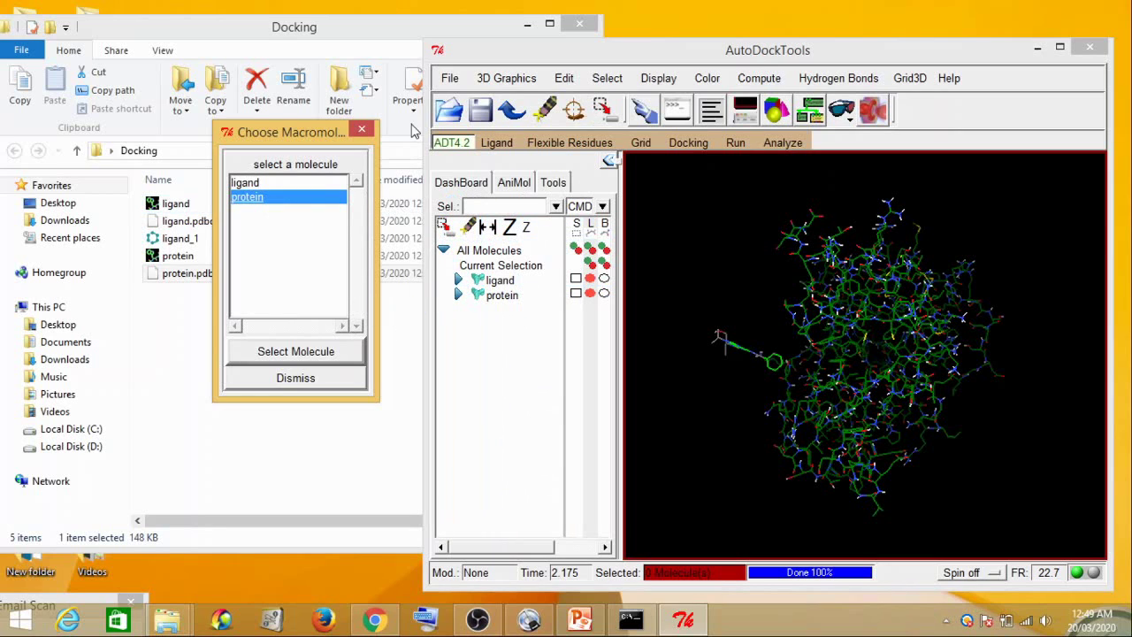
pyautogui.click(296, 352)
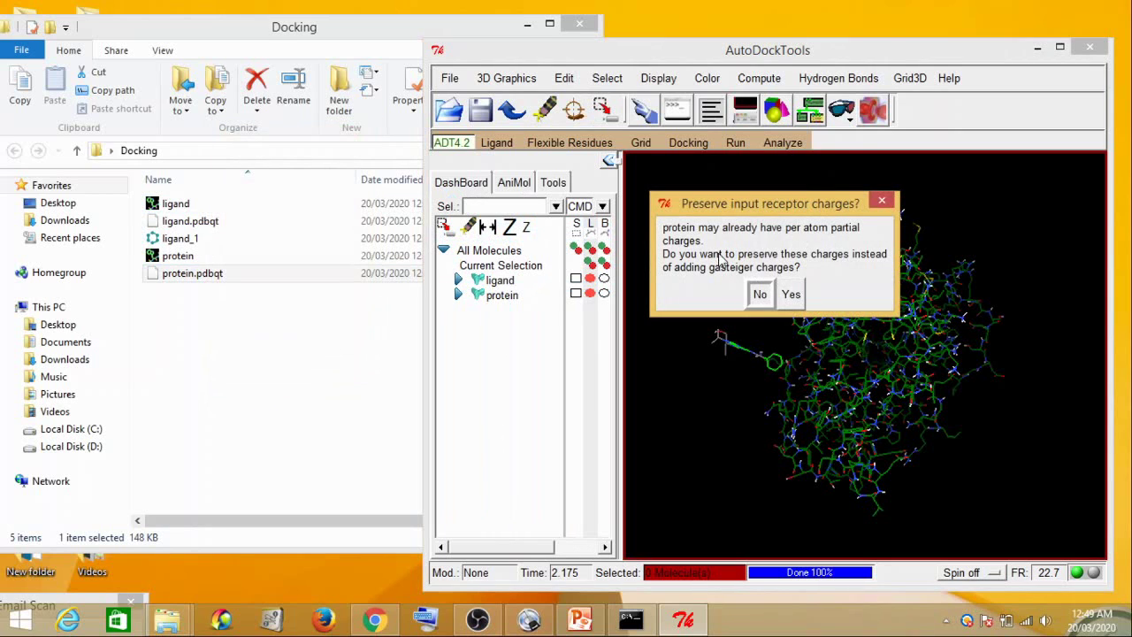
pyautogui.click(760, 296)
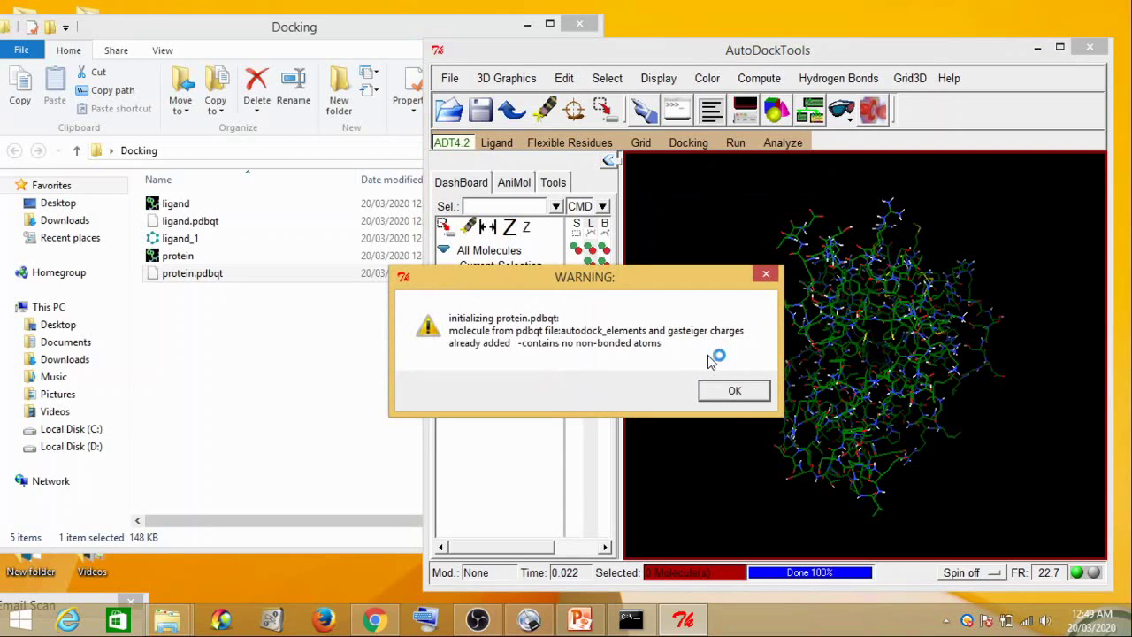
pyautogui.click(734, 392)
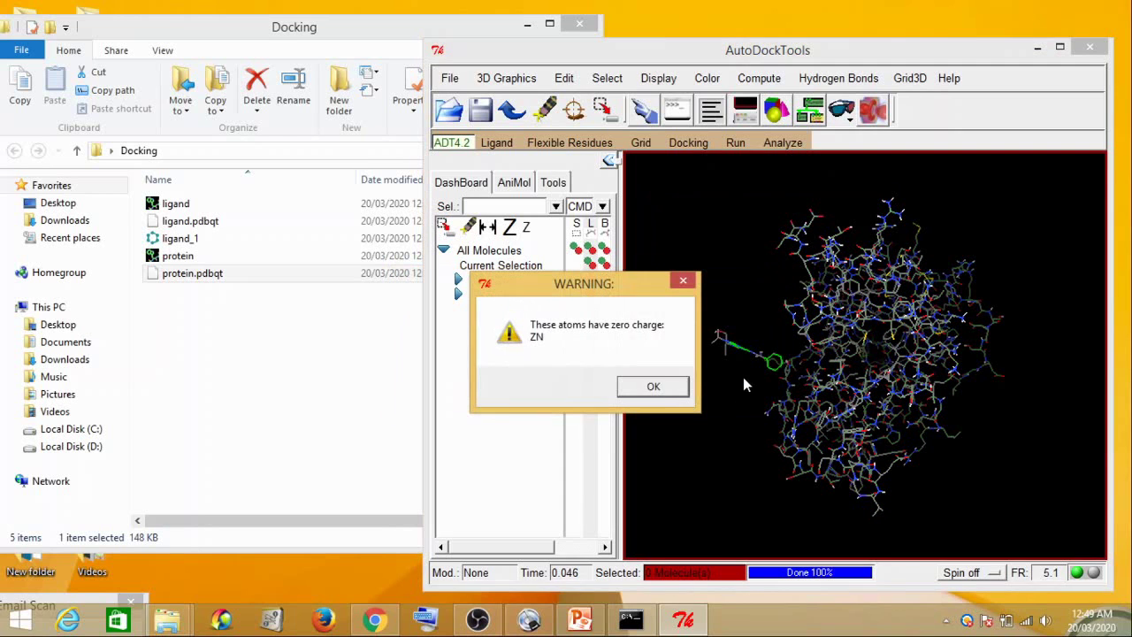
pyautogui.click(651, 388)
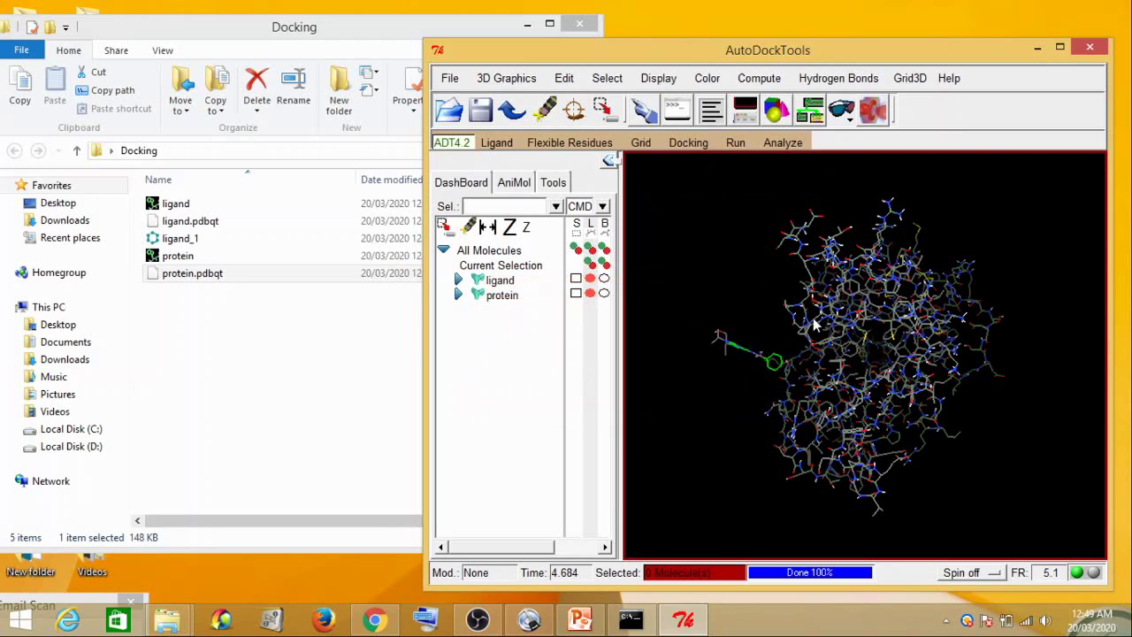
# Display the grid box on the protein and arrange its options dialog beside an enlarged AutoDockTools window
pyautogui.moveTo(953, 279)
pyautogui.mouseDown()
pyautogui.moveTo(884, 398)
pyautogui.moveTo(754, 420)
pyautogui.moveTo(922, 244)
pyautogui.mouseUp()
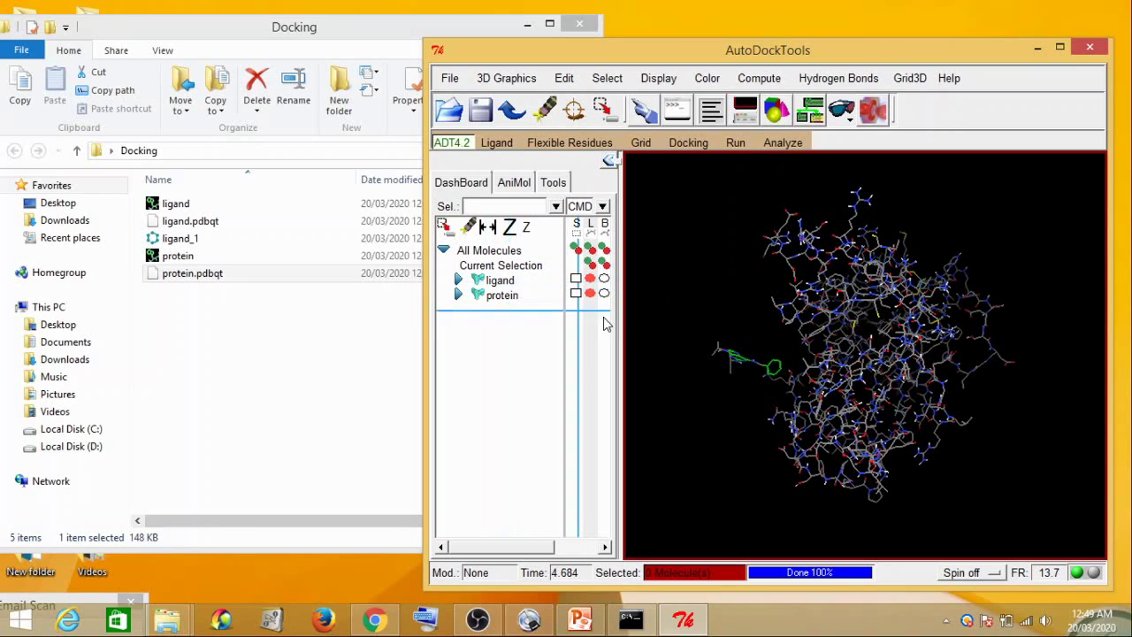
pyautogui.moveTo(731, 370)
pyautogui.mouseDown()
pyautogui.moveTo(752, 358)
pyautogui.moveTo(725, 350)
pyautogui.mouseUp()
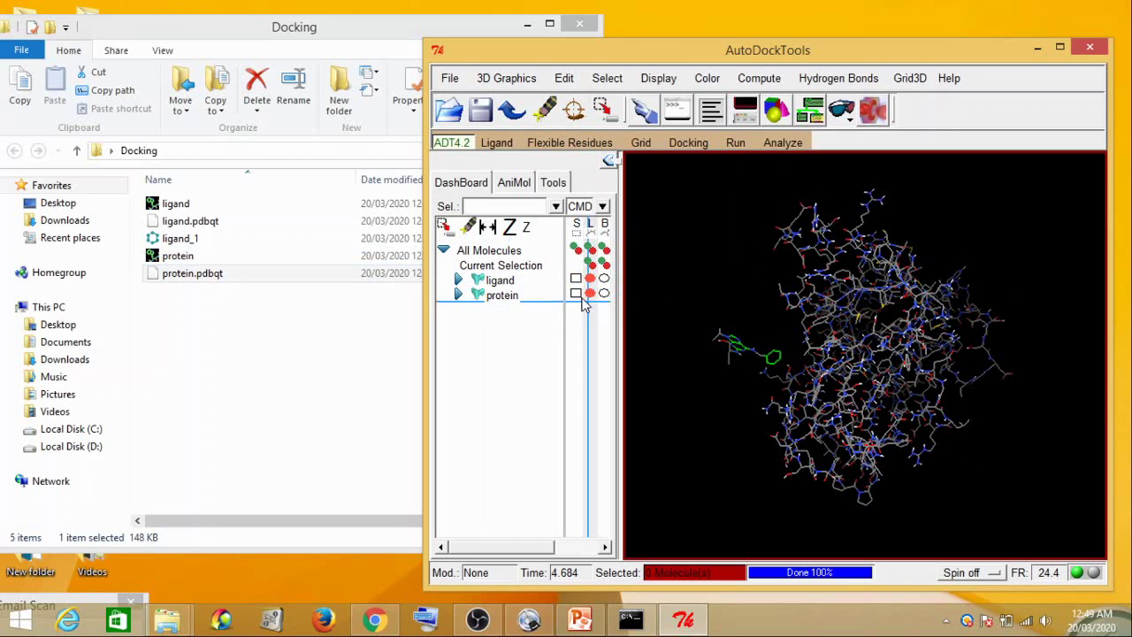
pyautogui.moveTo(941, 324); pyautogui.dragTo(909, 327)
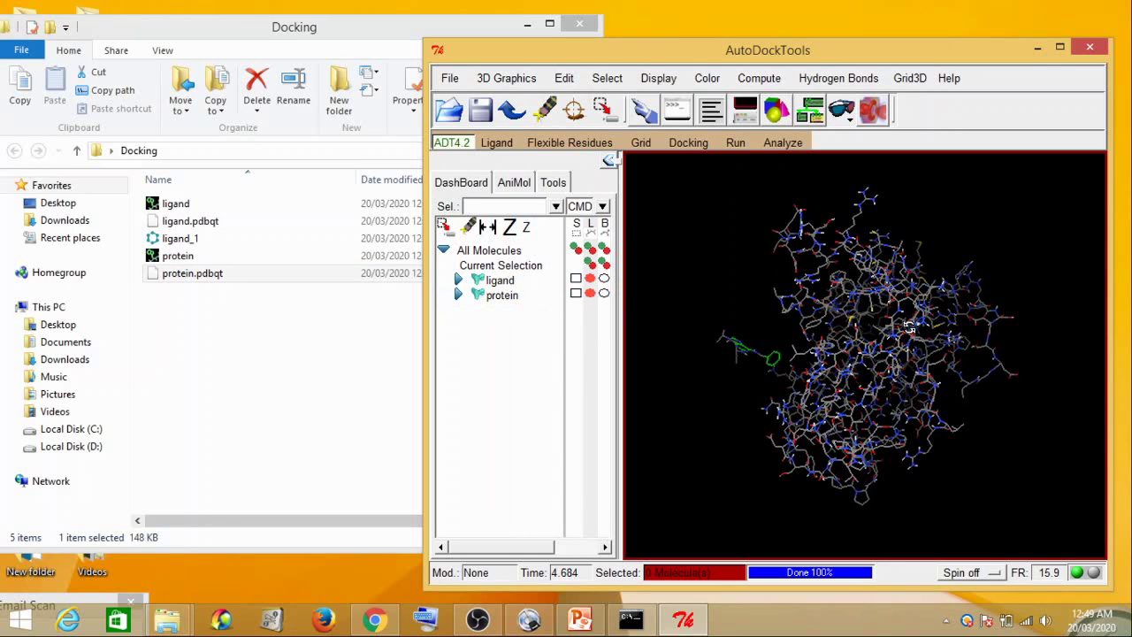
pyautogui.click(649, 145)
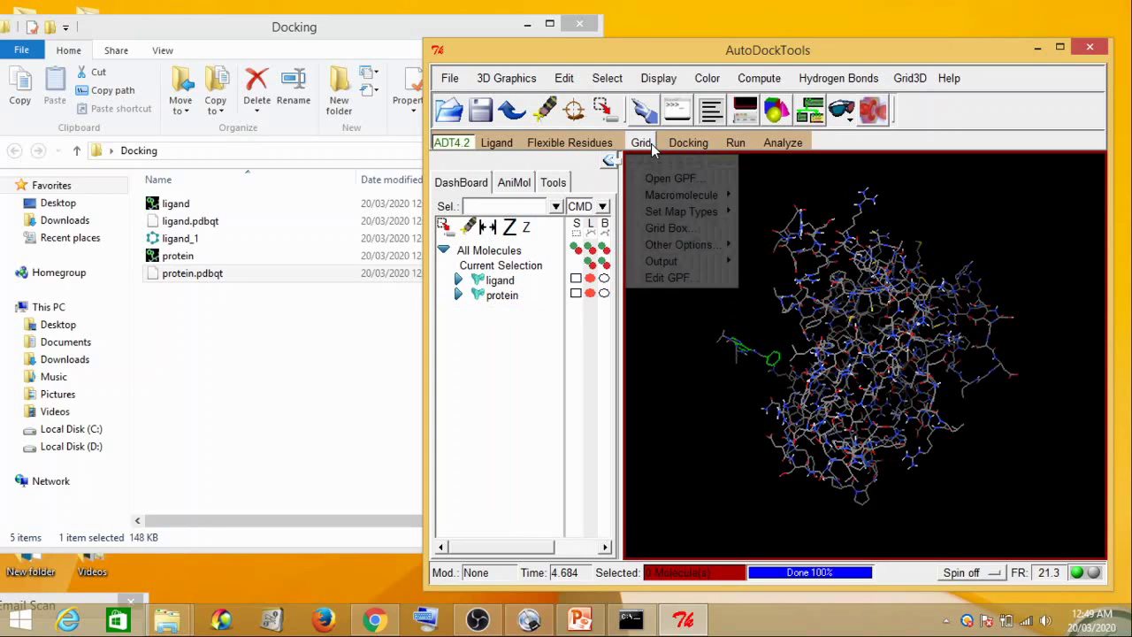
pyautogui.click(679, 230)
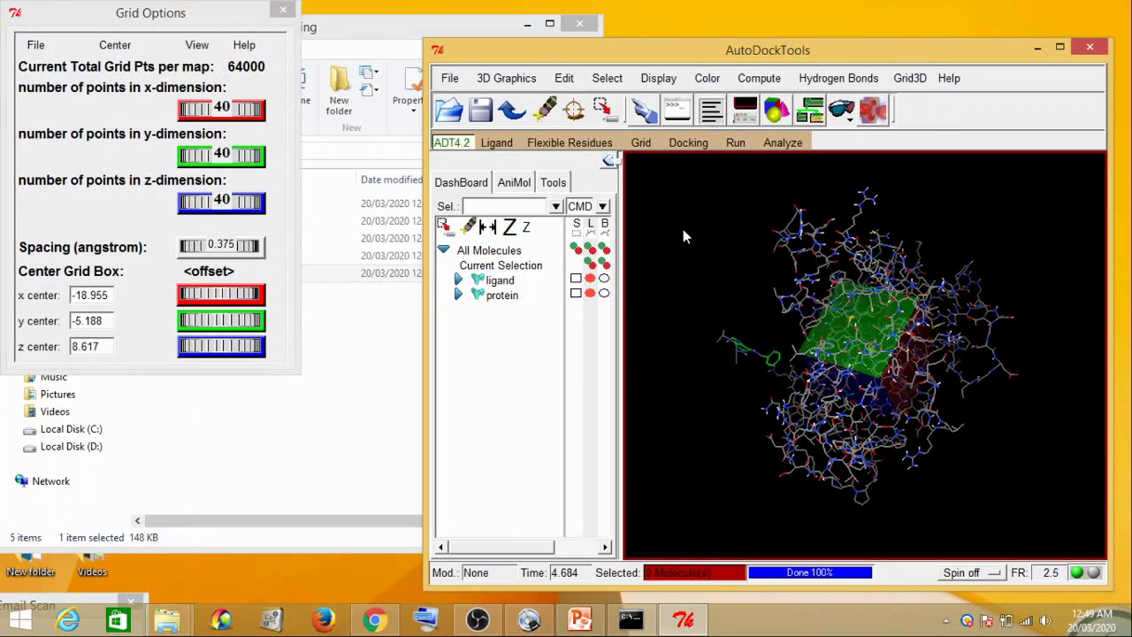
pyautogui.moveTo(214, 16); pyautogui.dragTo(424, 109)
pyautogui.moveTo(820, 52); pyautogui.dragTo(707, 24)
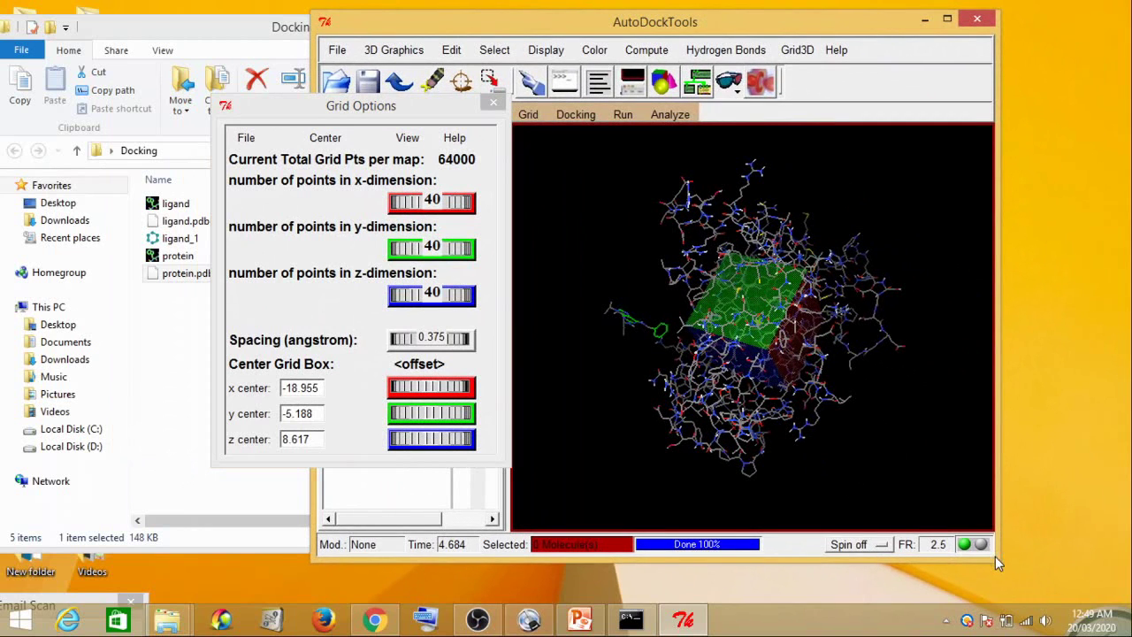
pyautogui.moveTo(995, 557); pyautogui.dragTo(1125, 610)
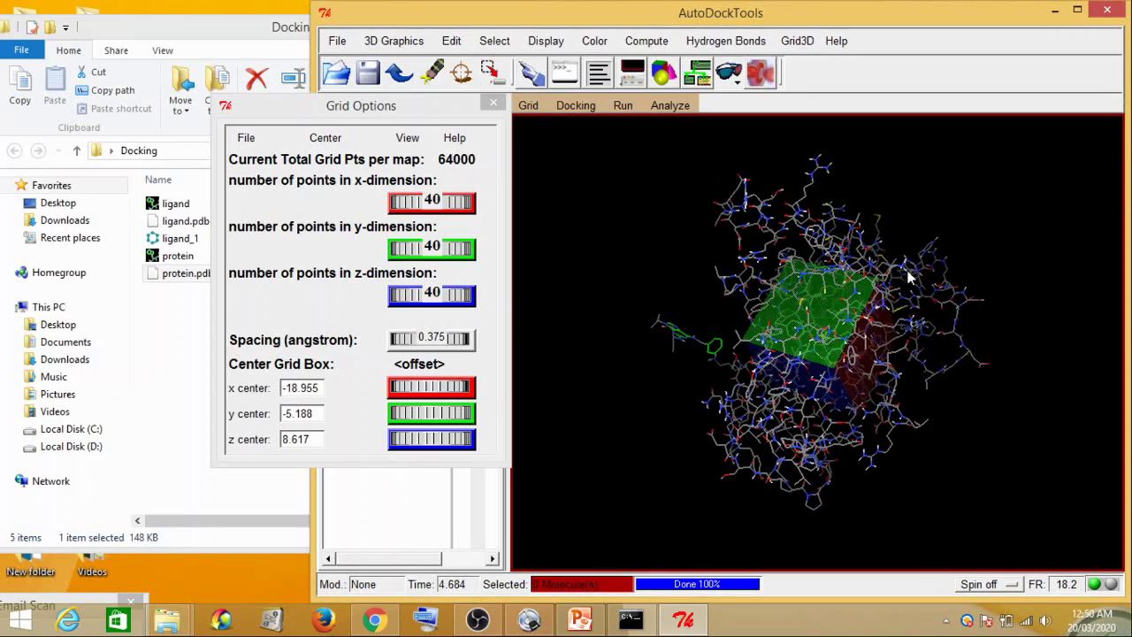
# Examine the grid box's placement on the protein and relative to the ligand from several angles
pyautogui.moveTo(1040, 319); pyautogui.dragTo(840, 469)
pyautogui.moveTo(809, 414); pyautogui.dragTo(969, 354)
pyautogui.moveTo(759, 376); pyautogui.dragTo(669, 377)
pyautogui.moveTo(880, 334); pyautogui.dragTo(913, 279)
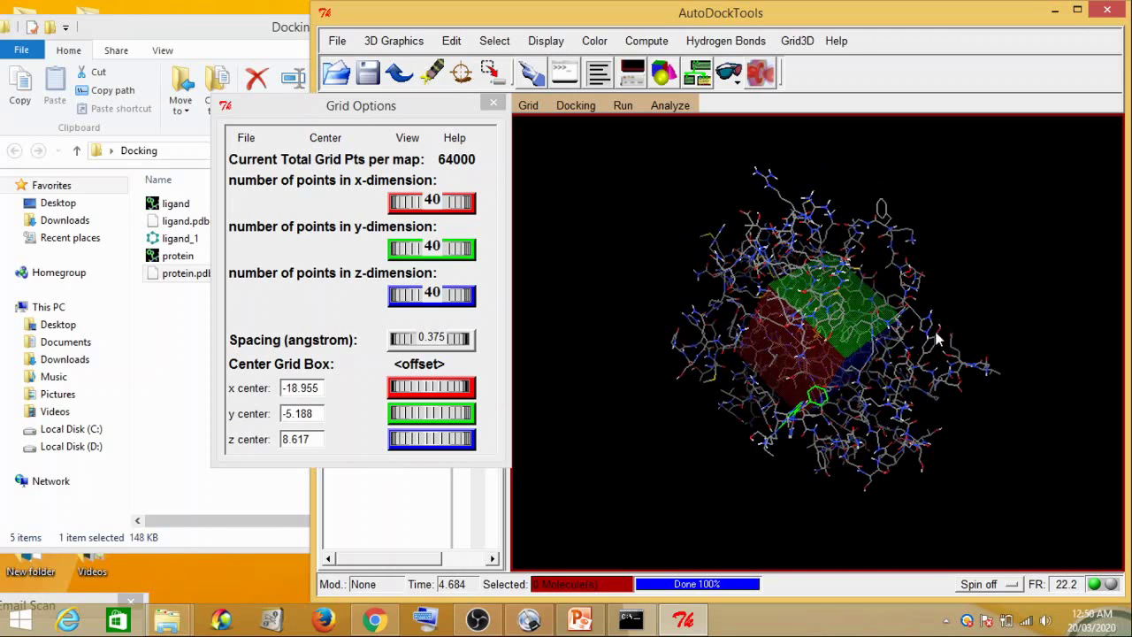
pyautogui.moveTo(979, 262); pyautogui.dragTo(949, 262)
pyautogui.moveTo(946, 304); pyautogui.dragTo(851, 349, button='middle')
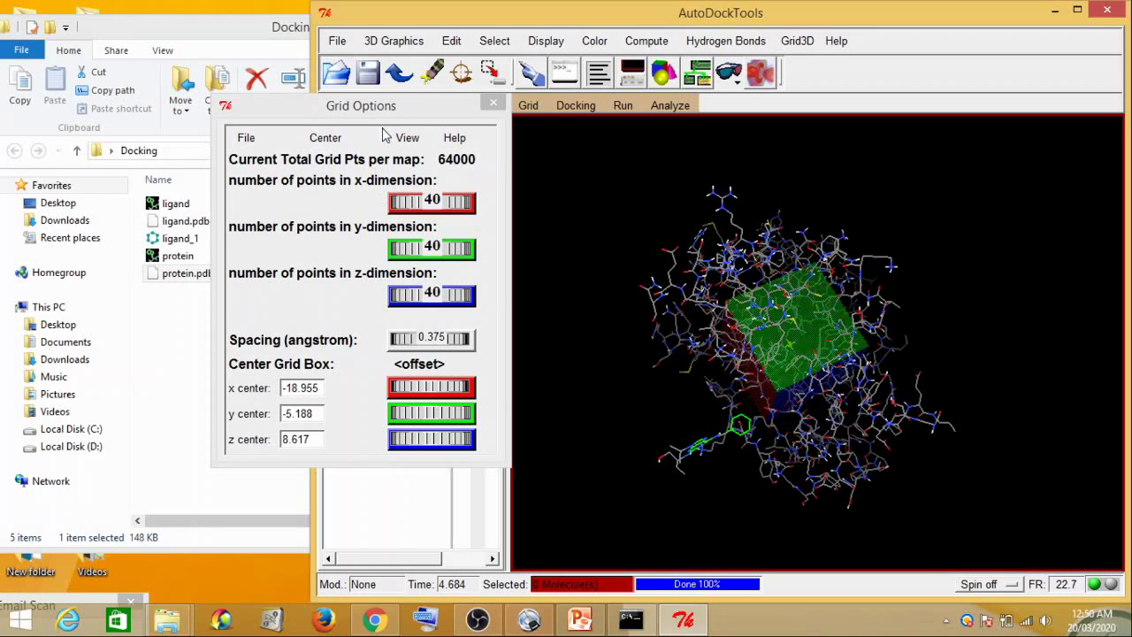
pyautogui.moveTo(386, 107); pyautogui.dragTo(415, 85)
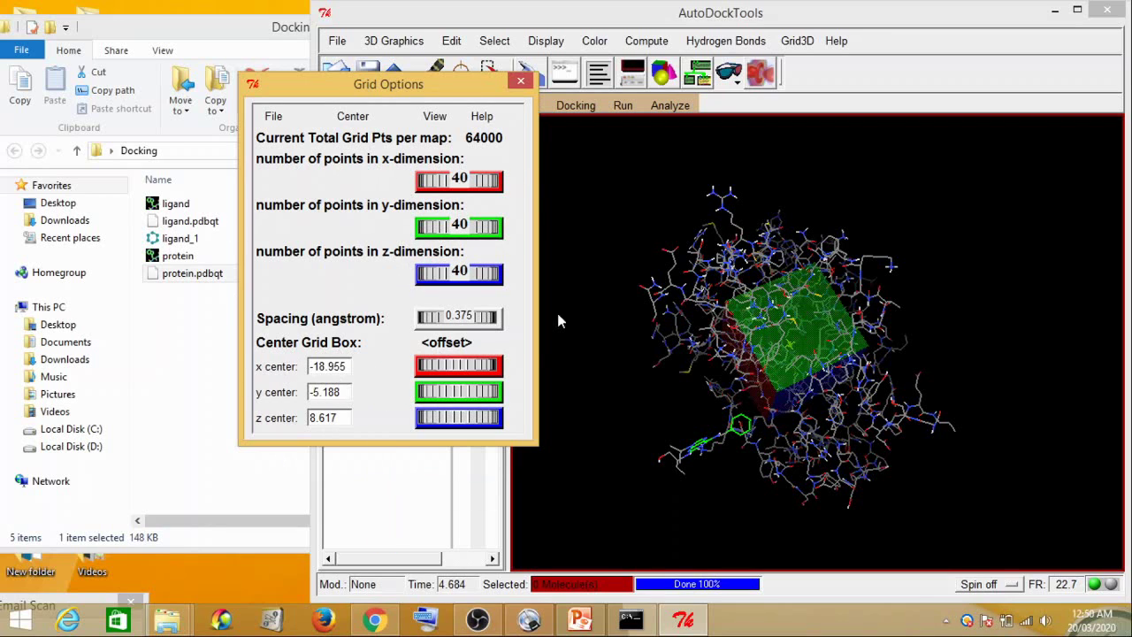
# Output the grid dimensions file as grid.txt in the Docking folder on the Desktop
pyautogui.click(273, 118)
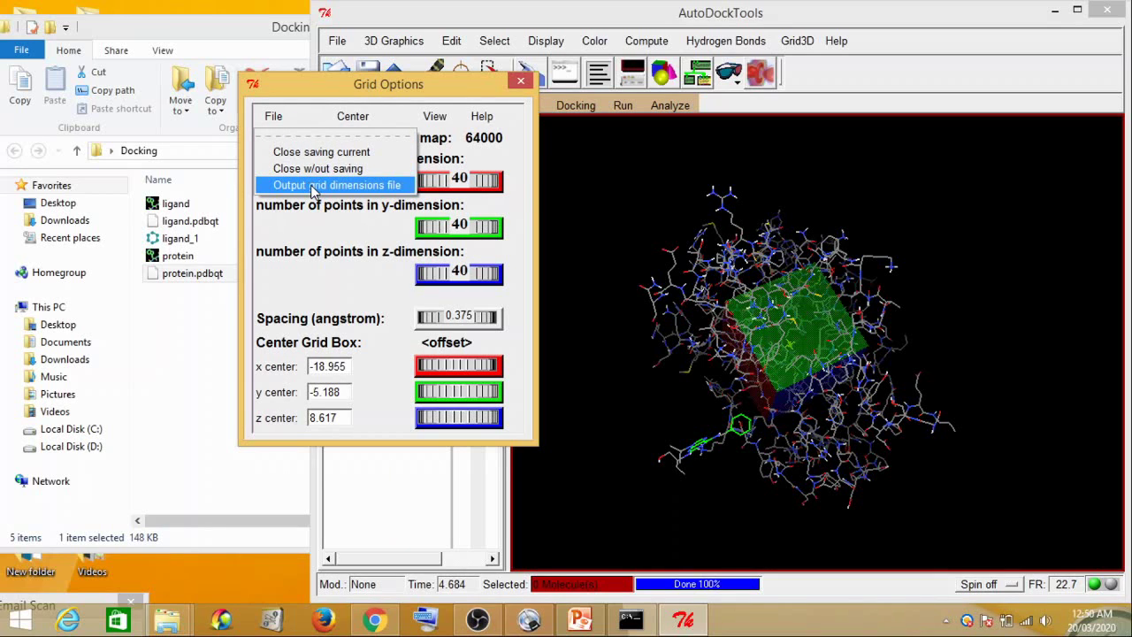
pyautogui.click(312, 187)
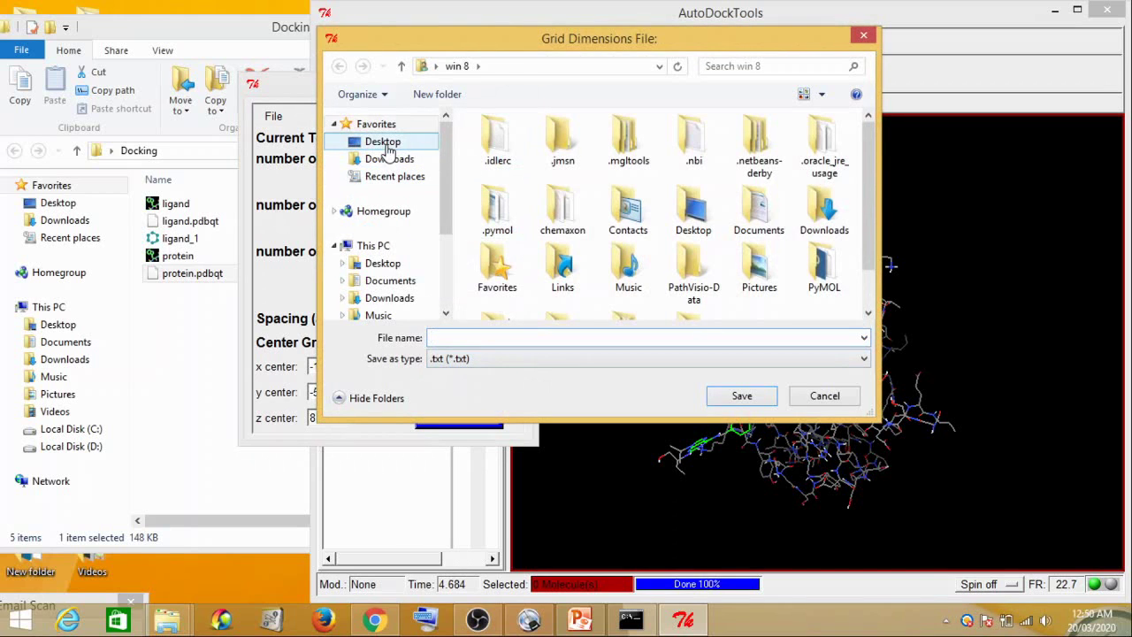
pyautogui.click(385, 146)
pyautogui.moveTo(869, 167); pyautogui.dragTo(880, 276)
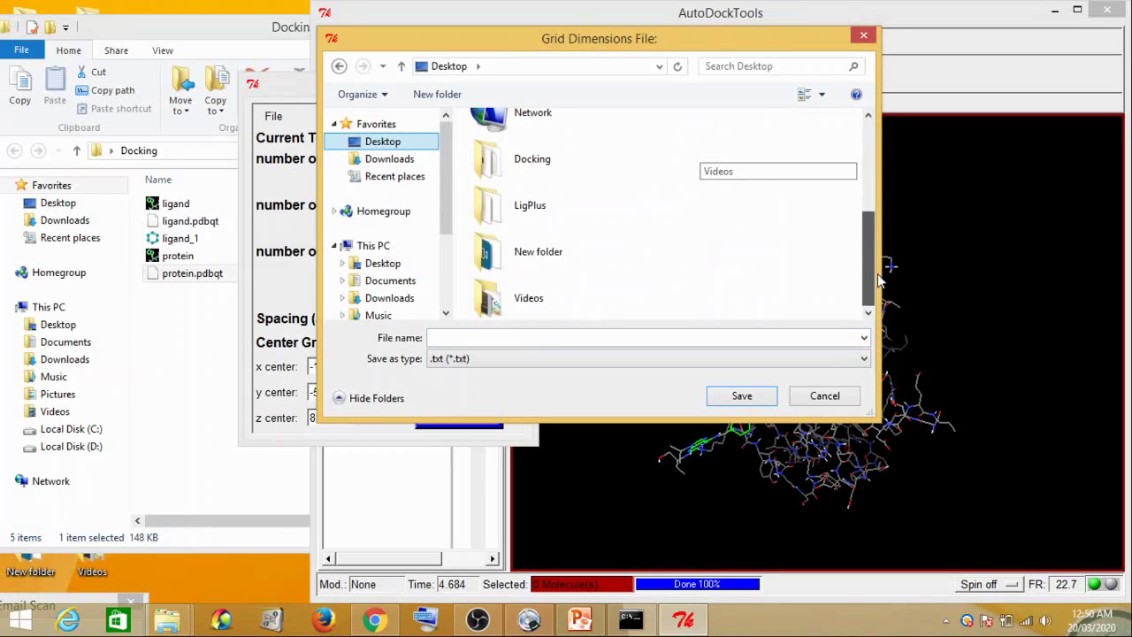
pyautogui.click(542, 168)
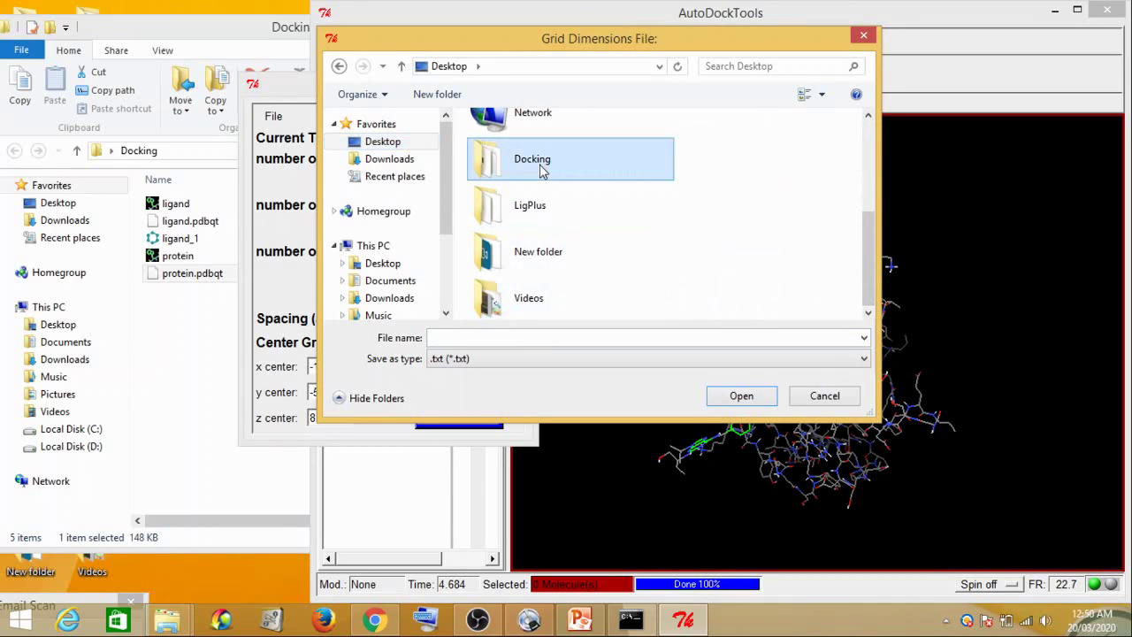
pyautogui.doubleClick(543, 168)
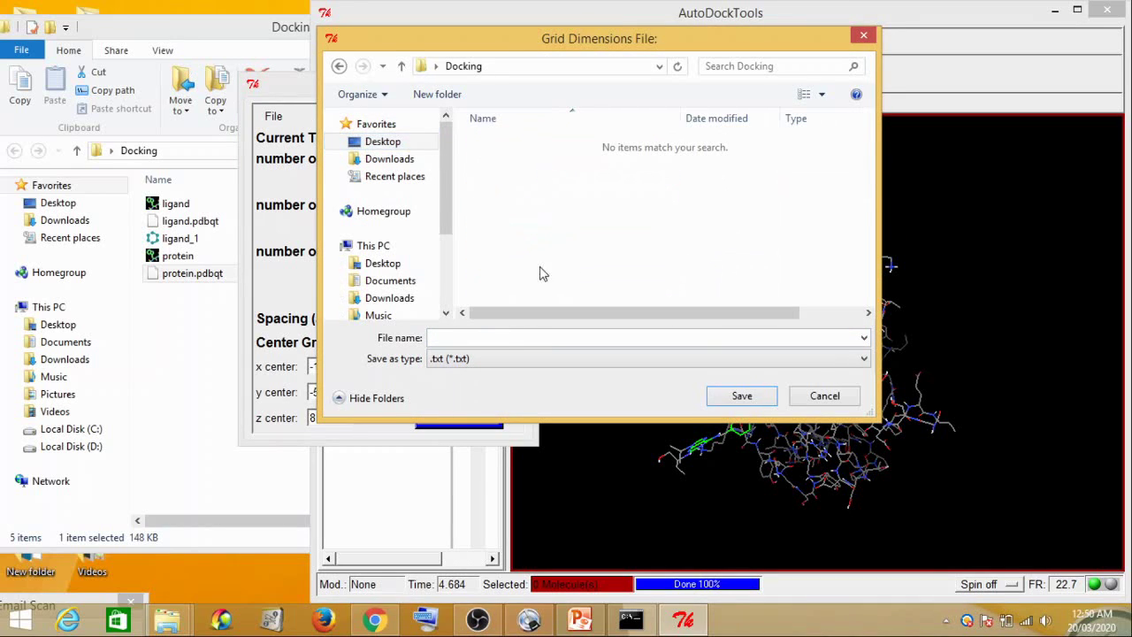
pyautogui.click(501, 336)
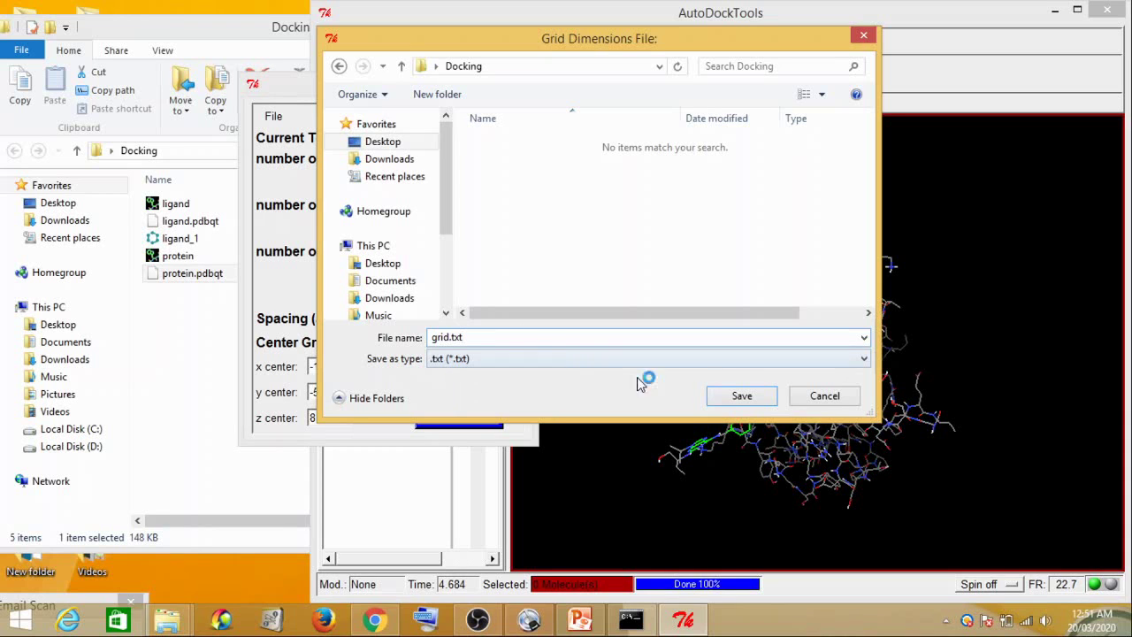
pyautogui.click(739, 397)
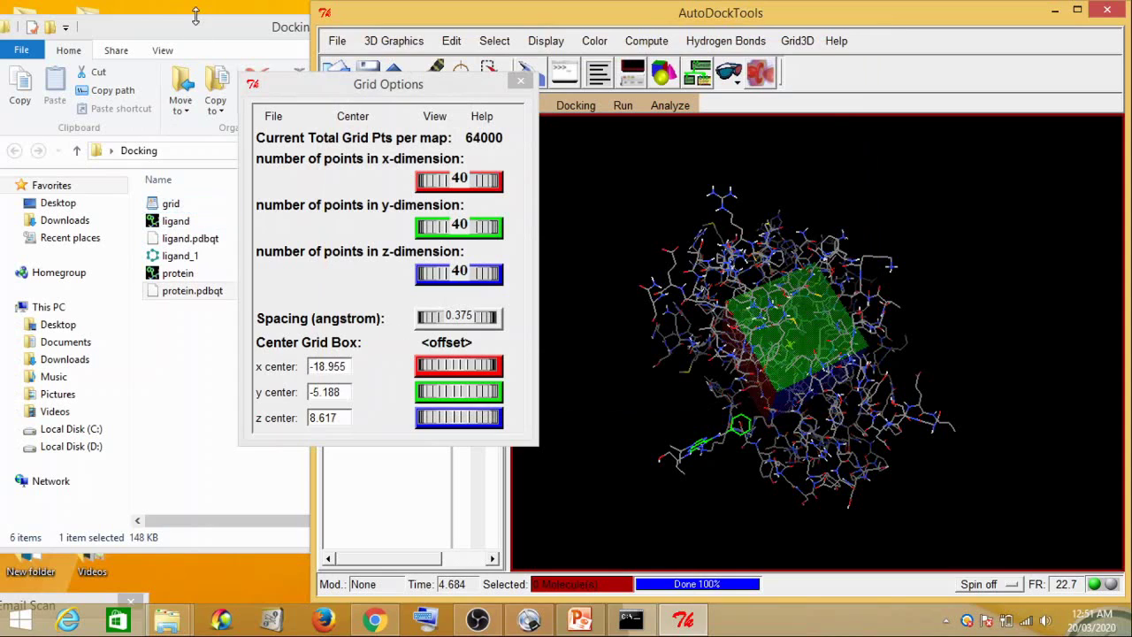
# Open the saved grid file, compare its spacing, point counts and center with the grid options, and close it
pyautogui.click(186, 207)
pyautogui.click(172, 203)
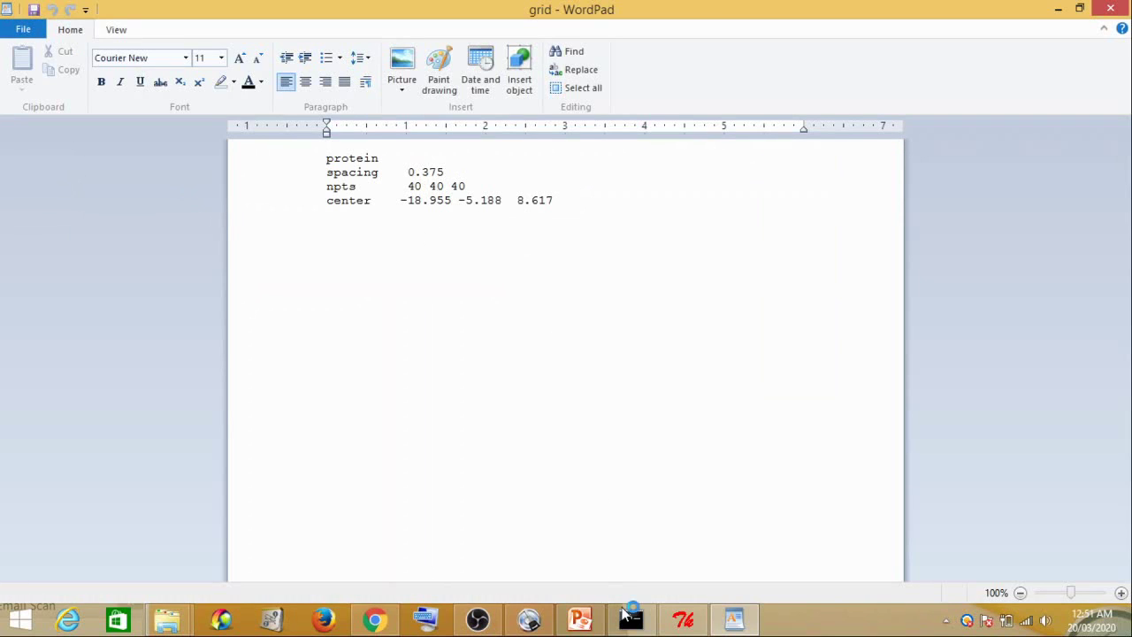
pyautogui.click(682, 619)
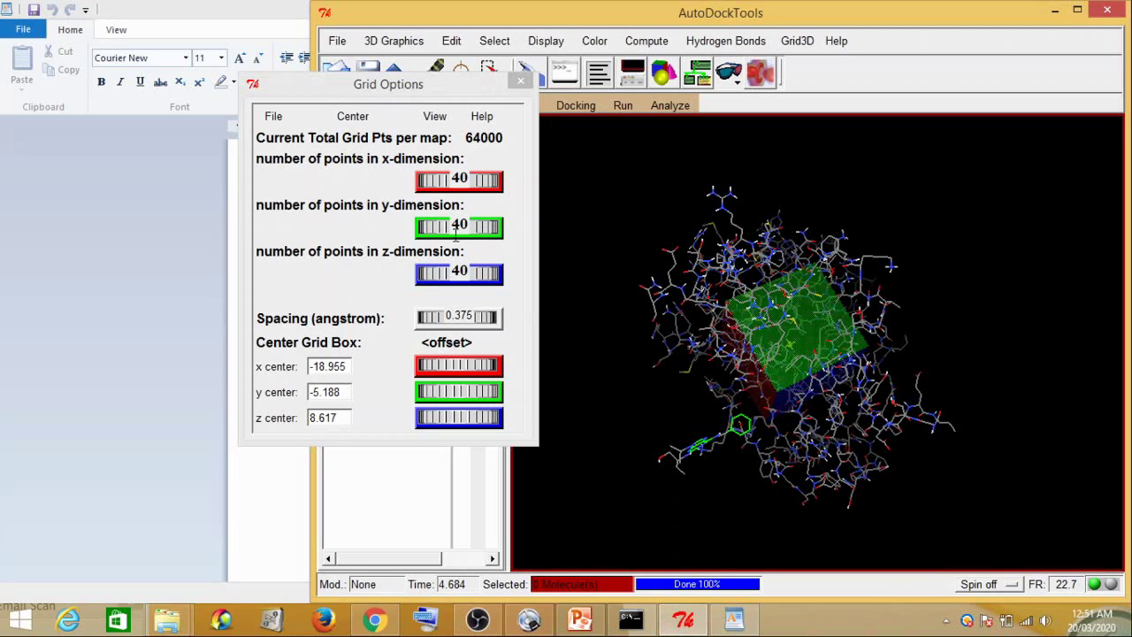
pyautogui.click(168, 359)
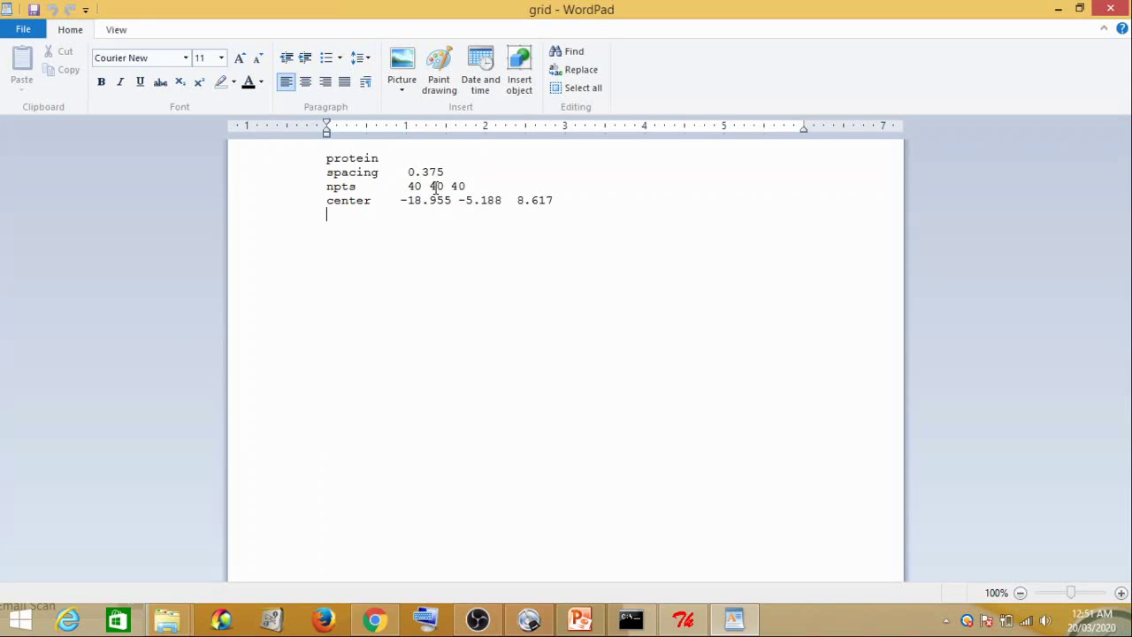
pyautogui.click(1111, 9)
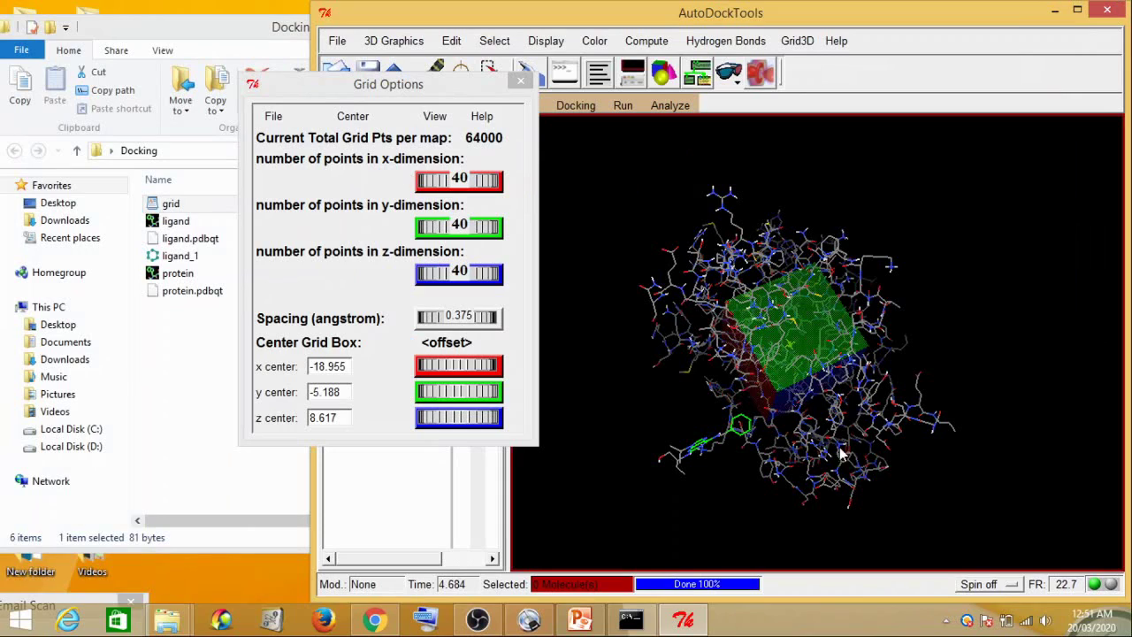
pyautogui.moveTo(993, 344); pyautogui.dragTo(955, 321, button='middle')
pyautogui.moveTo(766, 444); pyautogui.dragTo(756, 358, button='middle')
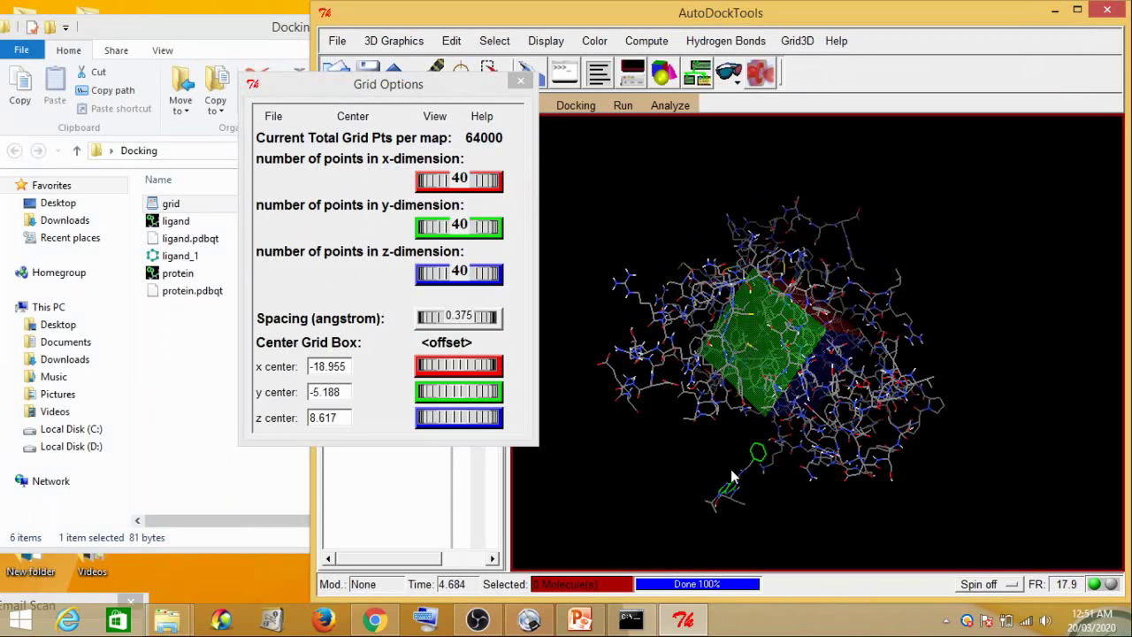
# Review the ligand's position outside the grid box from different angles and check the prepared files in the Docking folder
pyautogui.moveTo(693, 450); pyautogui.dragTo(756, 372, button='middle')
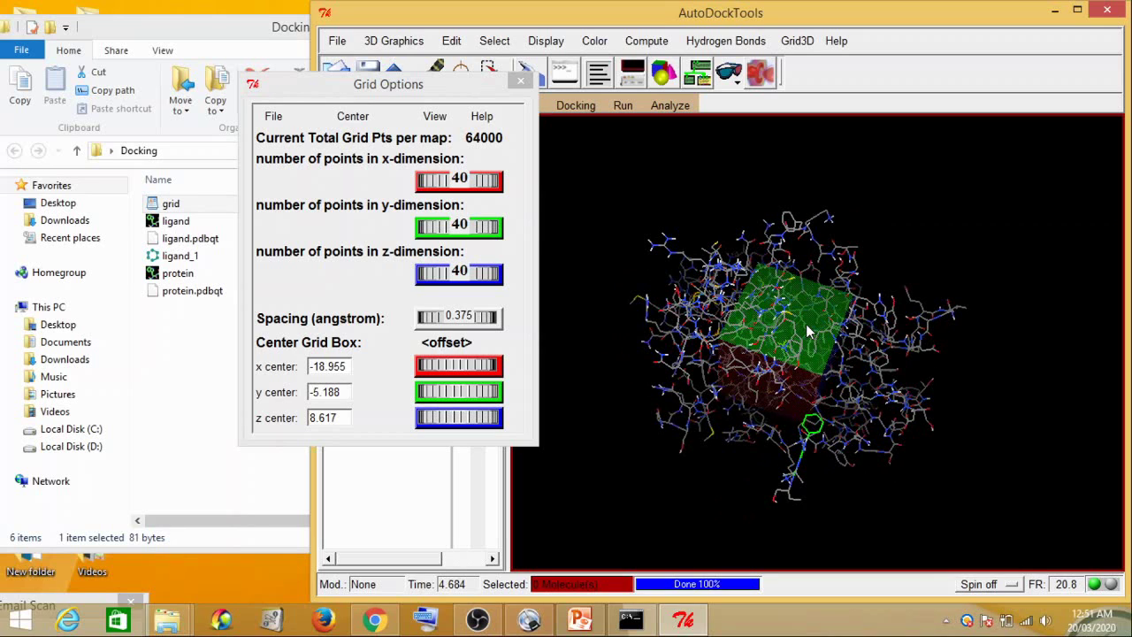
pyautogui.moveTo(806, 324); pyautogui.dragTo(785, 316, button='middle')
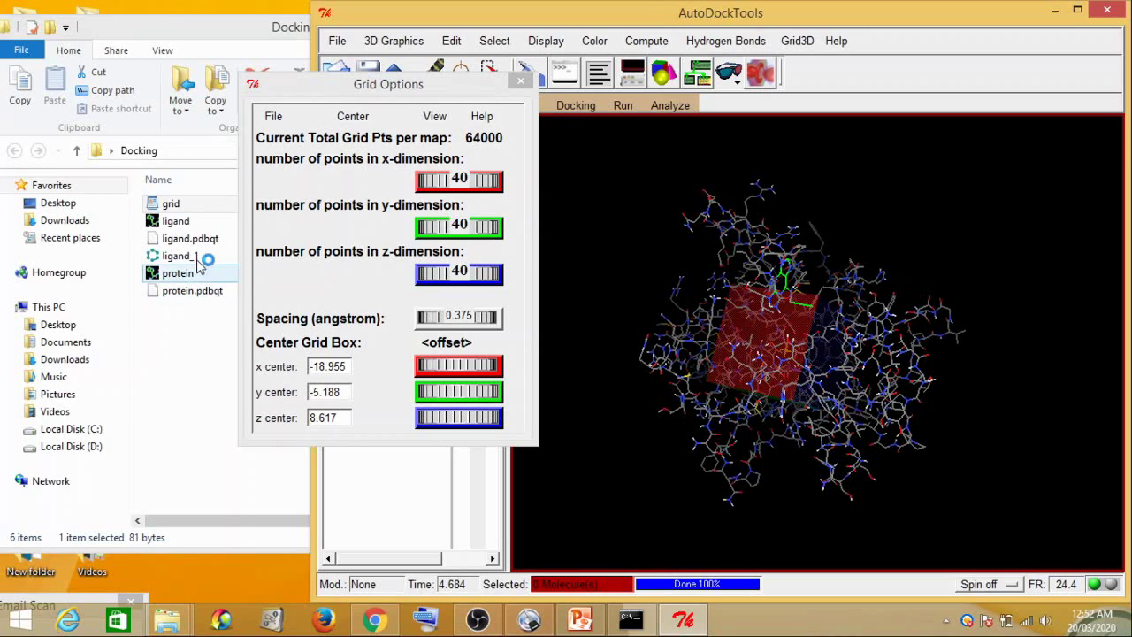
pyautogui.click(183, 312)
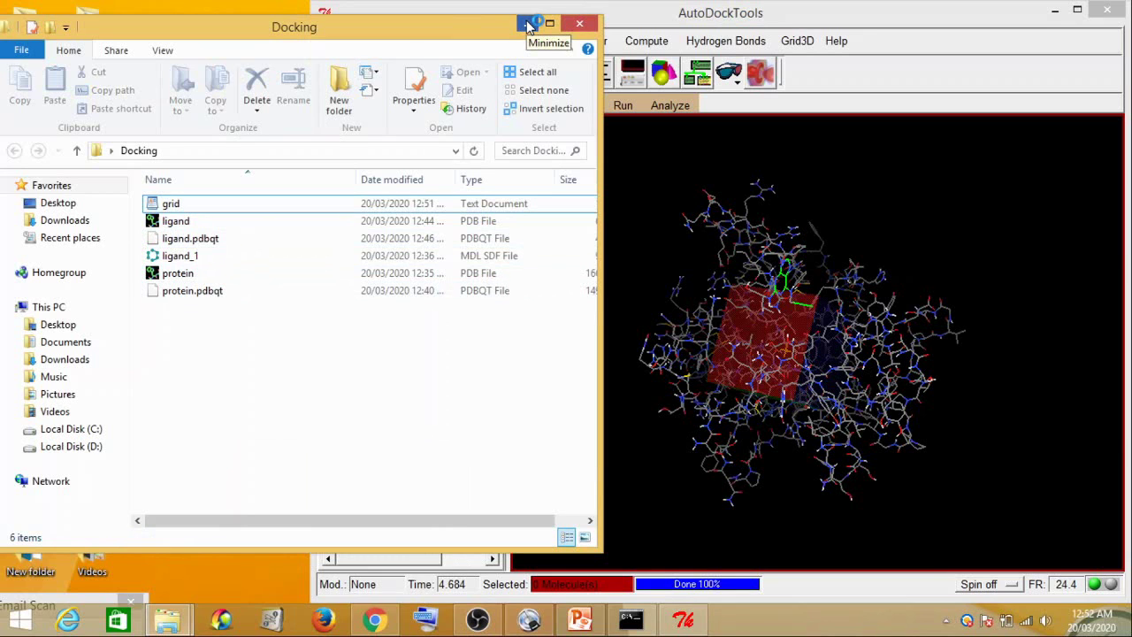
pyautogui.click(738, 10)
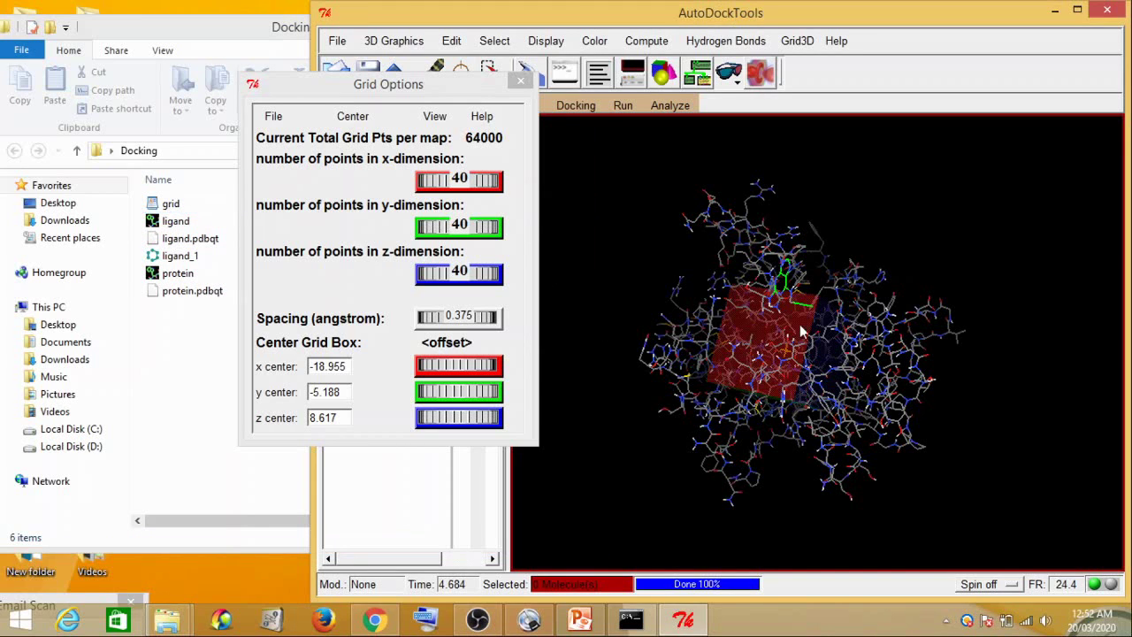
pyautogui.moveTo(852, 297); pyautogui.dragTo(836, 411, button='middle')
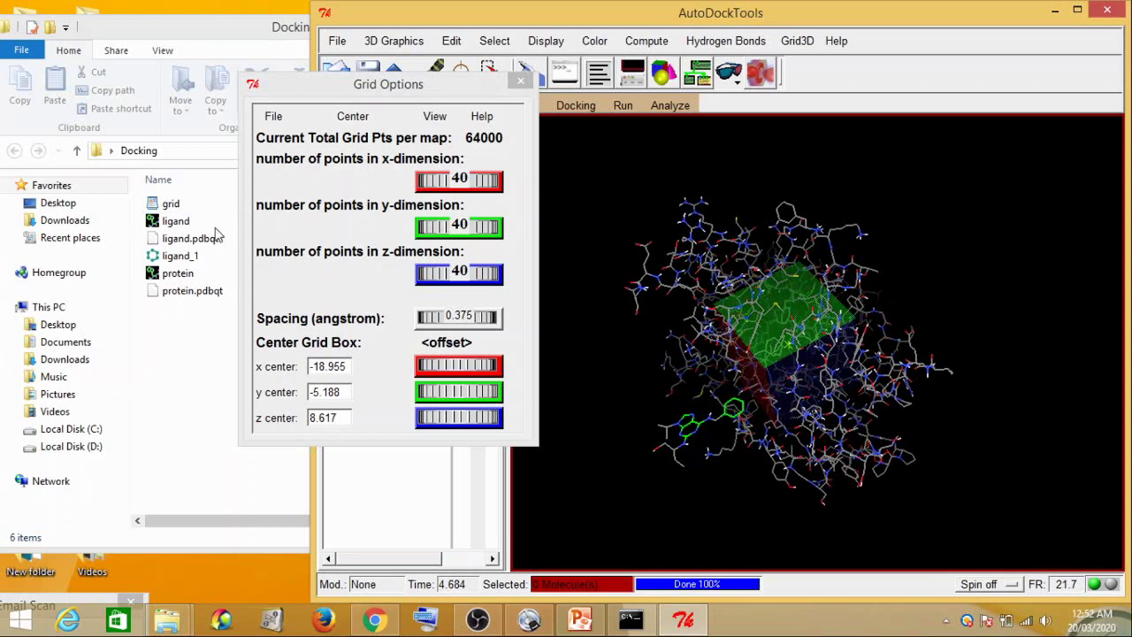
pyautogui.moveTo(832, 292); pyautogui.dragTo(853, 329)
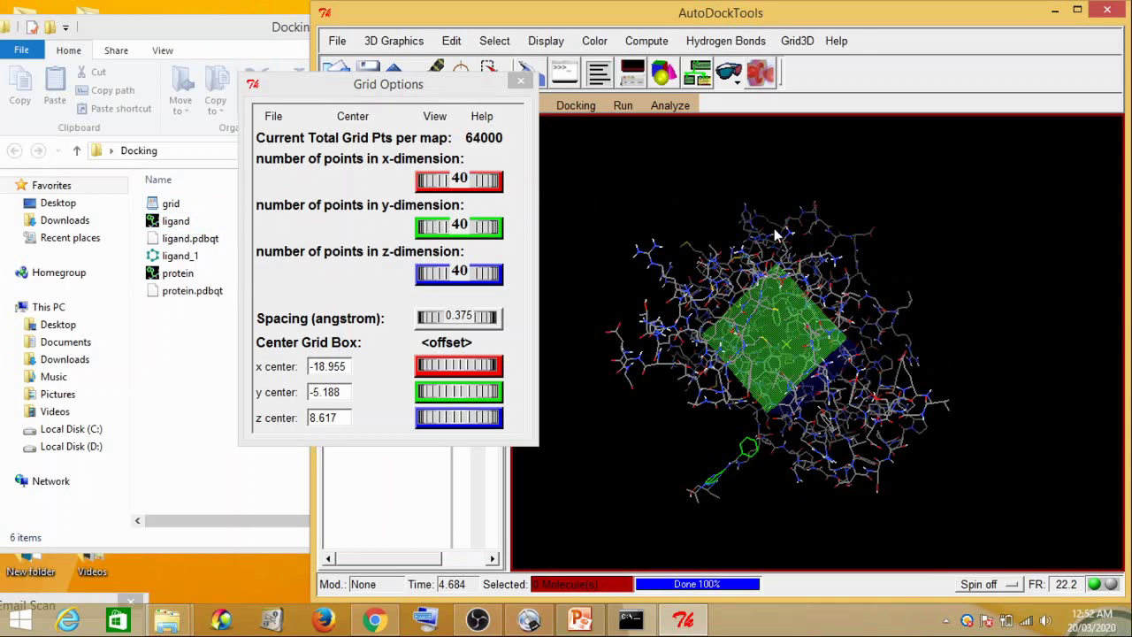
pyautogui.moveTo(851, 323); pyautogui.dragTo(839, 234)
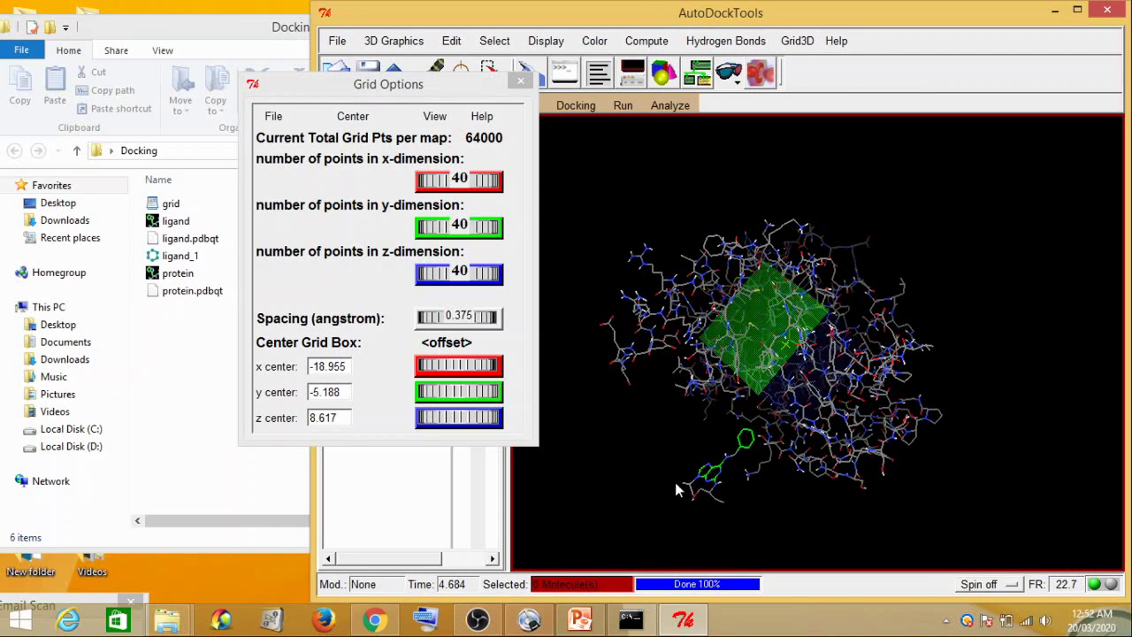